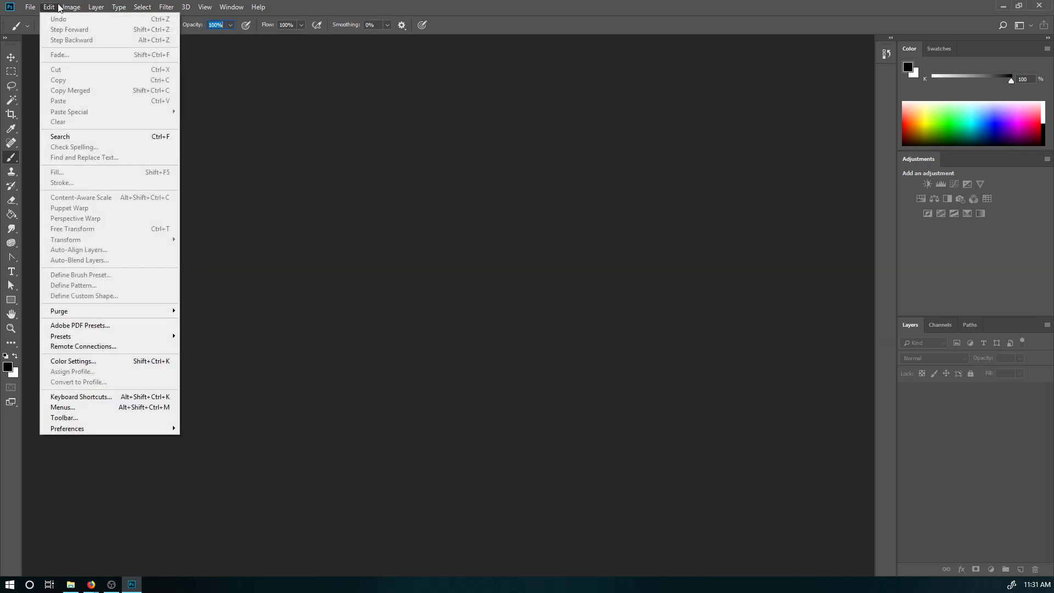
- Start a new document and browse the Saved, Recent, Web and Film & Video presets
left_click(165, 4)
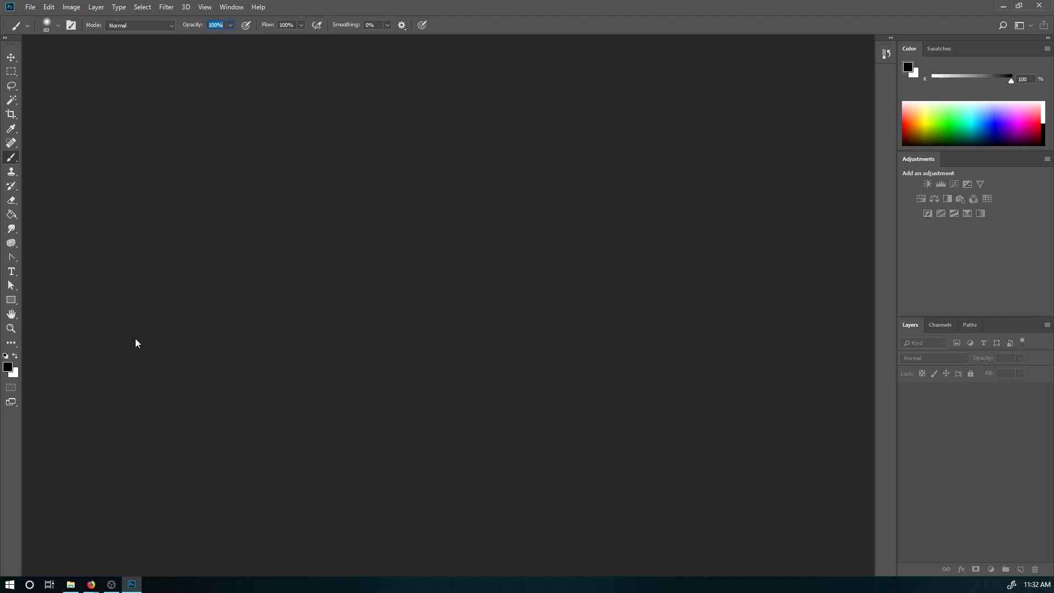
left_click(29, 7)
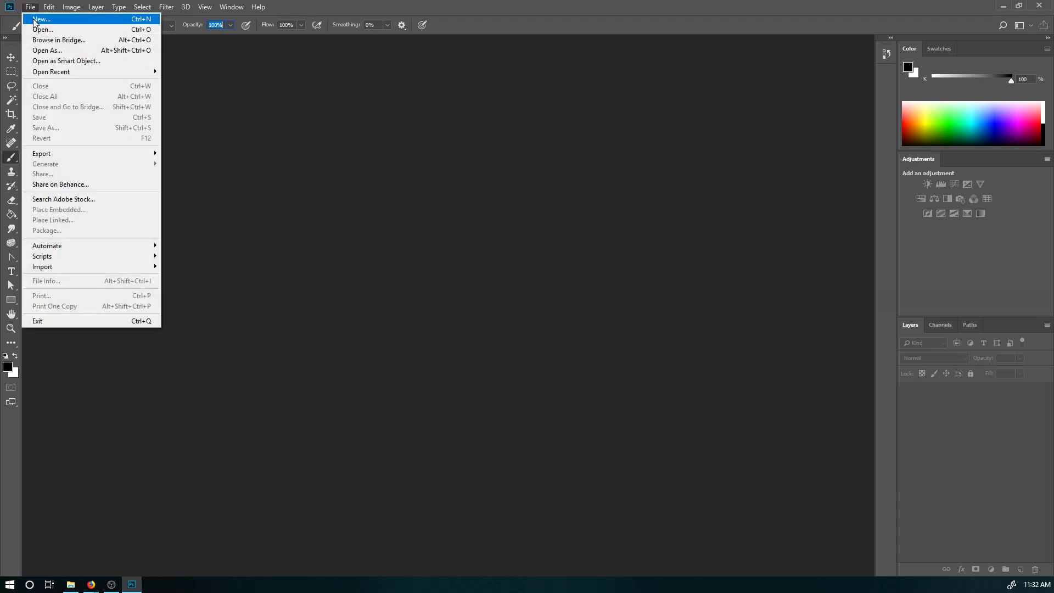
left_click(34, 18)
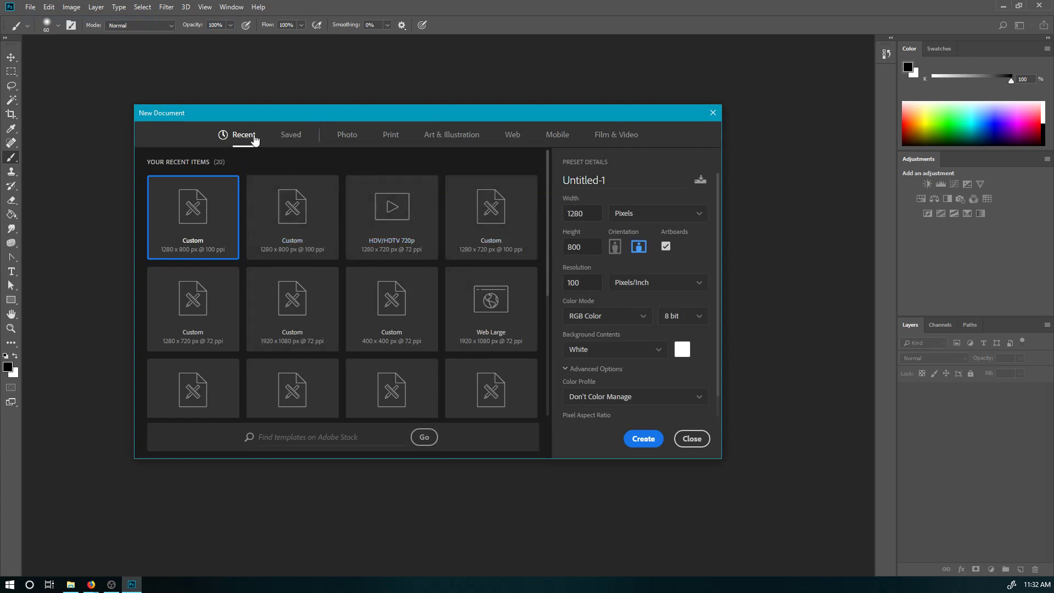
left_click(287, 137)
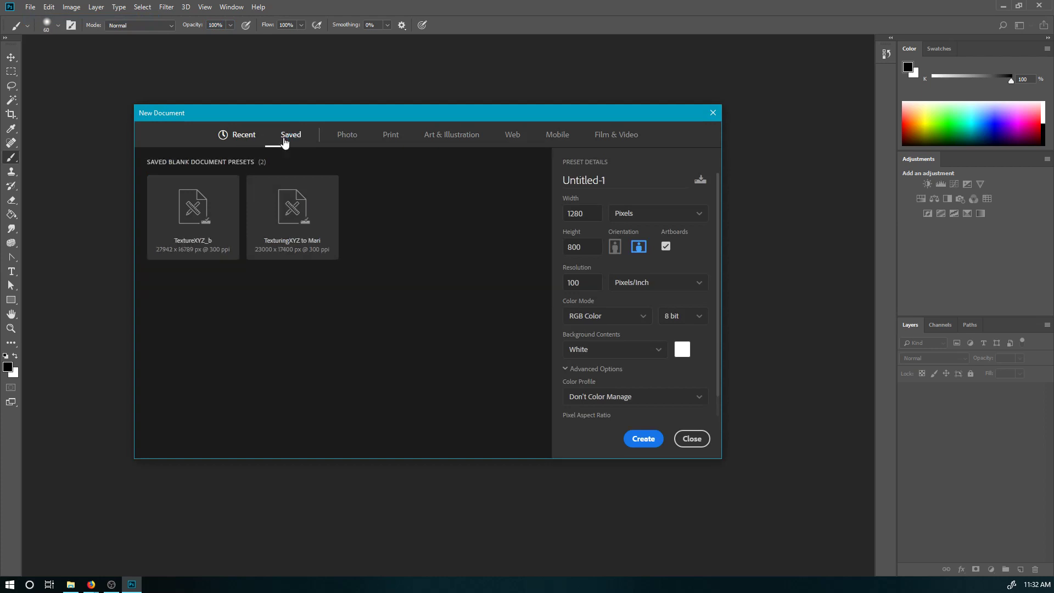
left_click(240, 136)
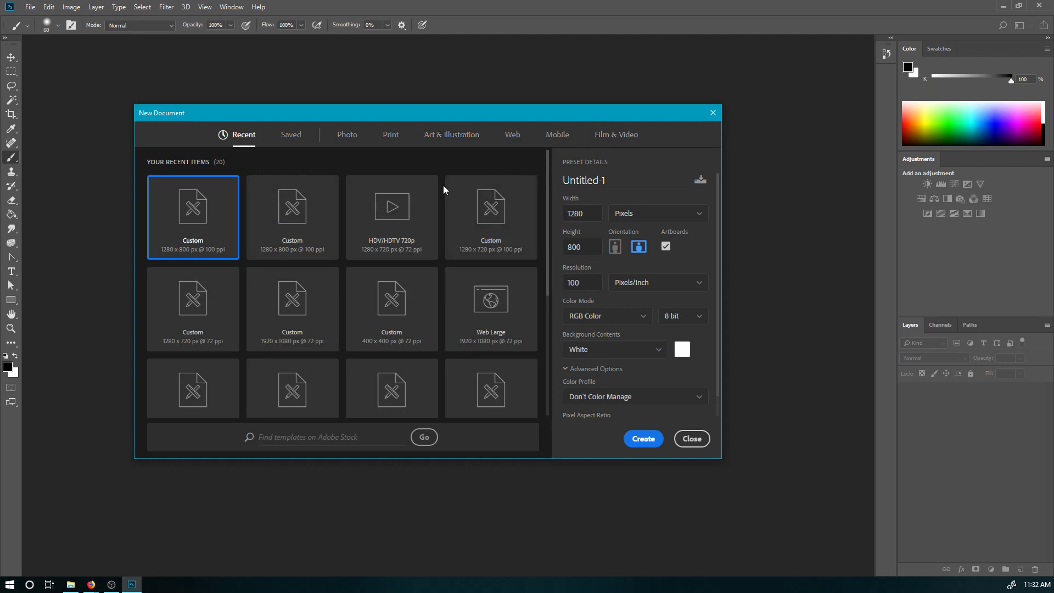
left_click(514, 137)
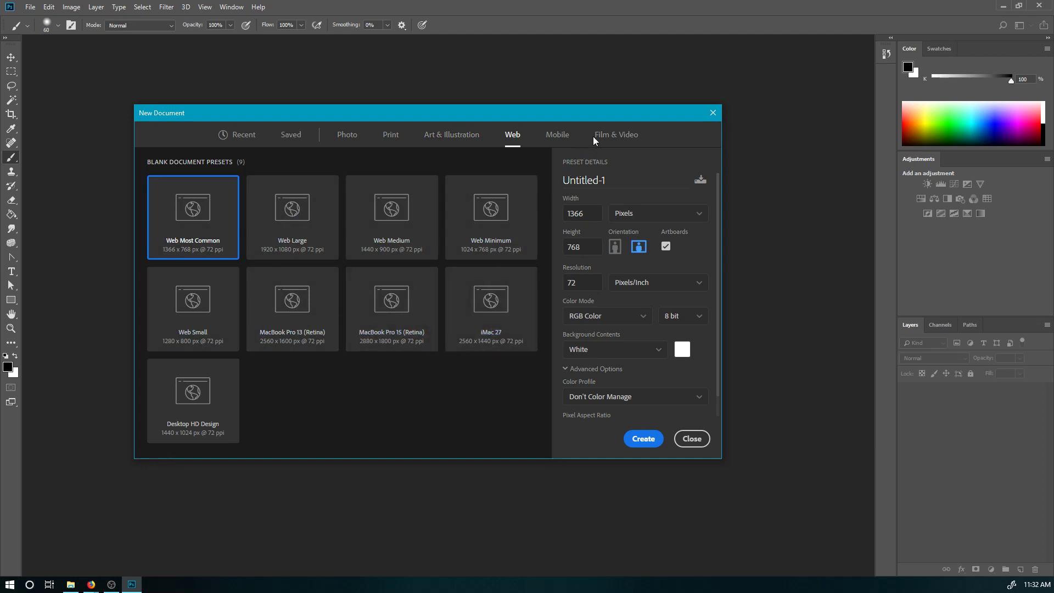
left_click(610, 136)
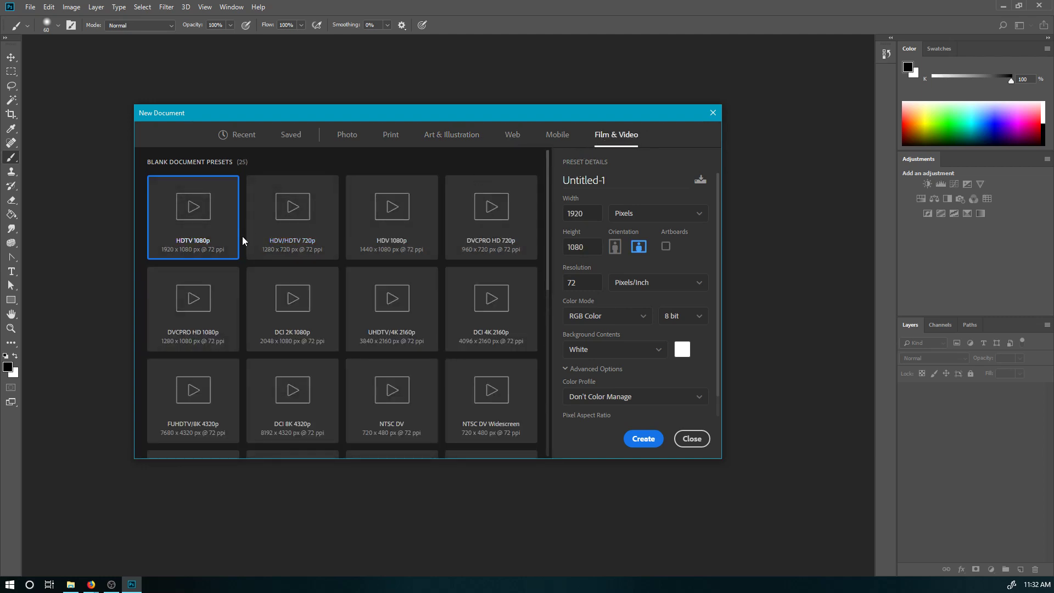
- Compare the HDTV 1080p and HDV/HDTV 720p presets and create a 1280 x 720 px document at 72 ppi from the latter
left_click(288, 209)
left_click(189, 212)
left_click(286, 209)
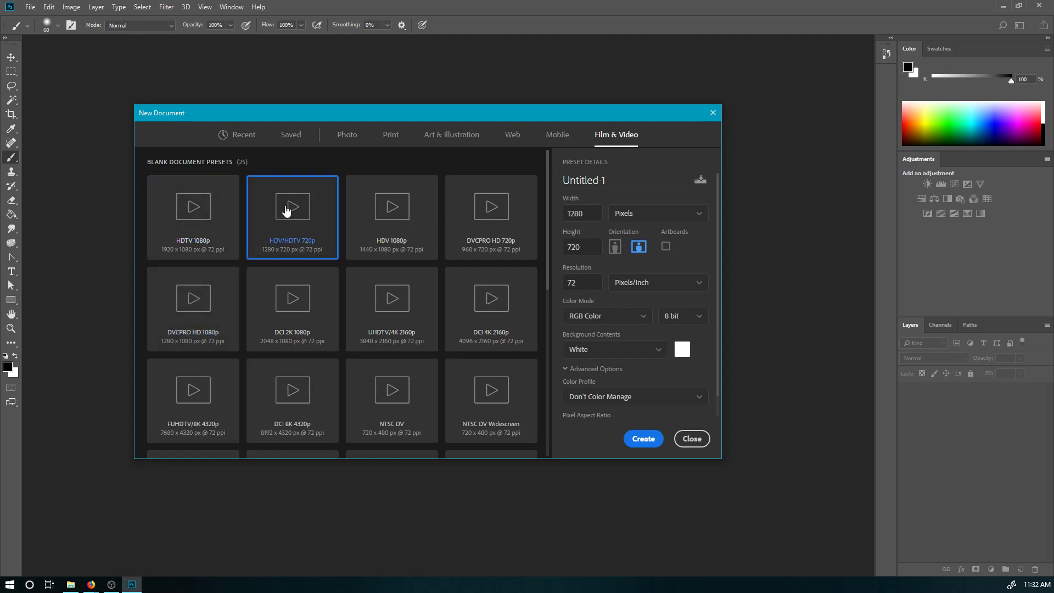
left_click(181, 229)
left_click(331, 207)
left_click(193, 230)
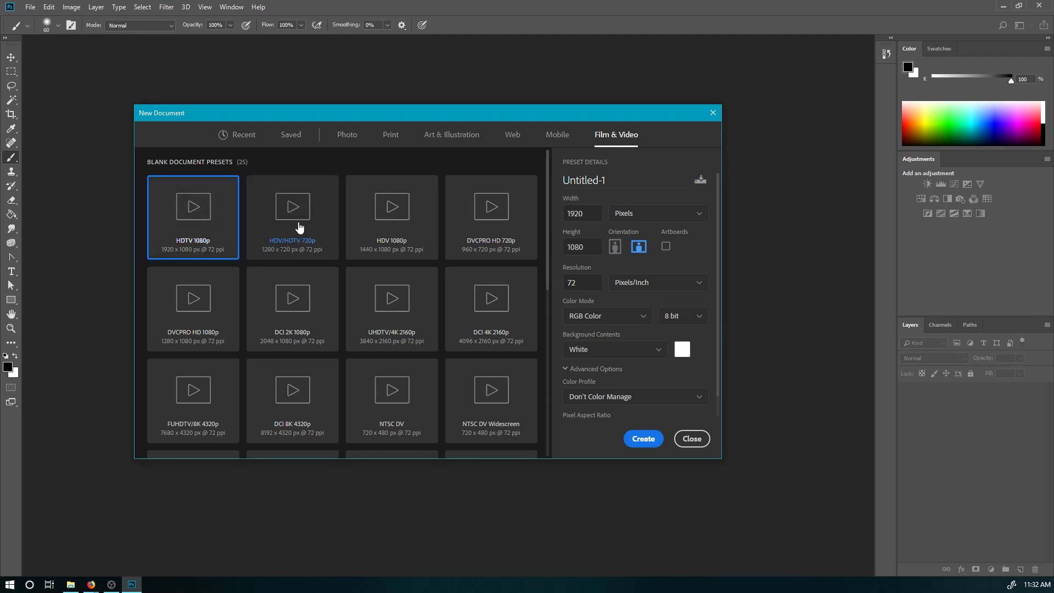
left_click(299, 227)
left_click(212, 229)
left_click(278, 209)
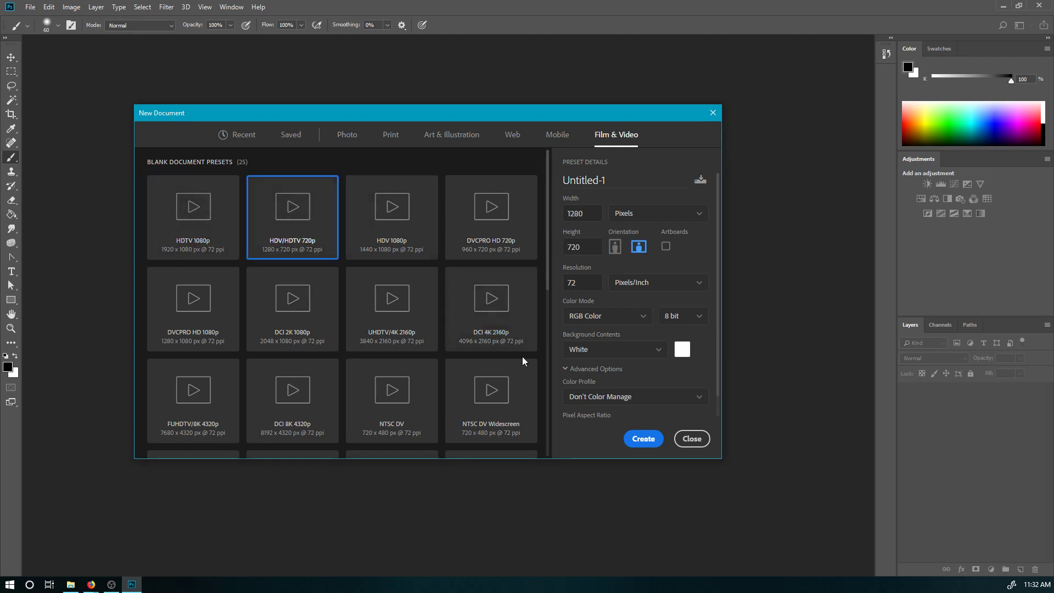
left_click(632, 440)
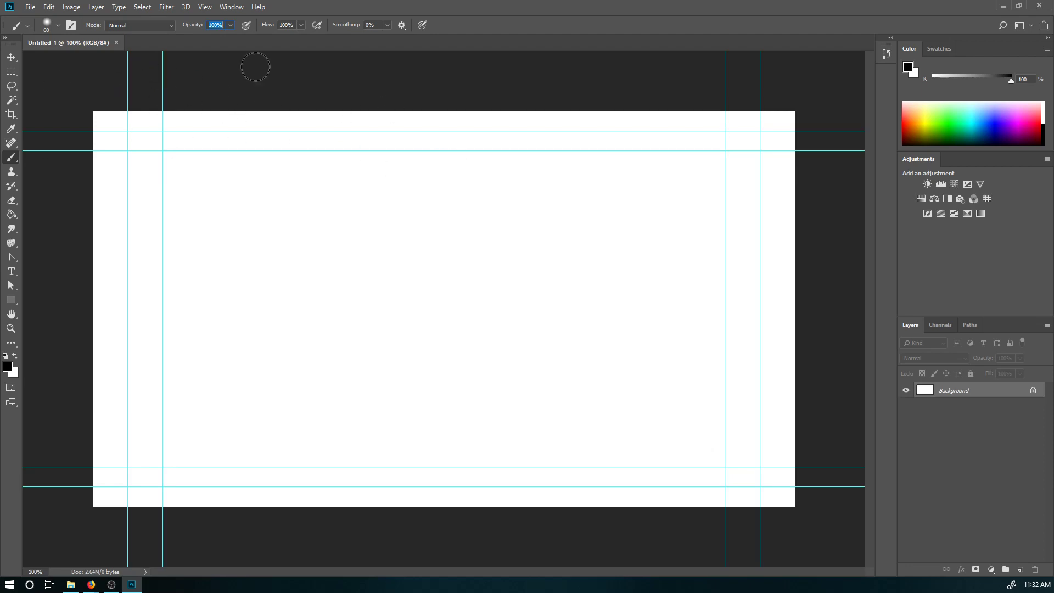
- Remove the two vertical guides near the canvas's left edge with the Move tool
left_click(134, 91)
left_click(11, 57)
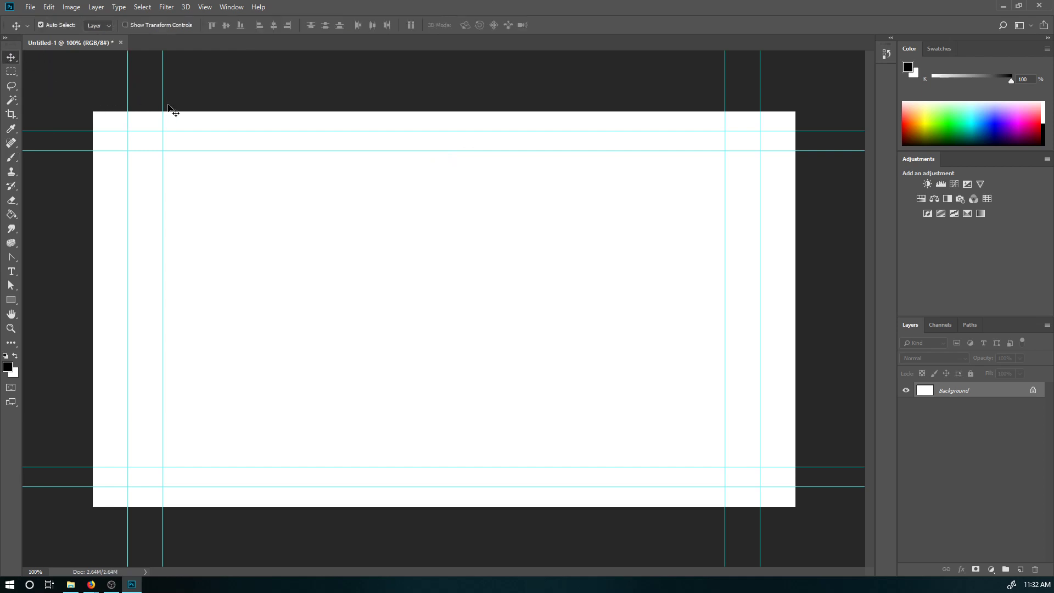
left_click_drag(127, 85, 6, 92)
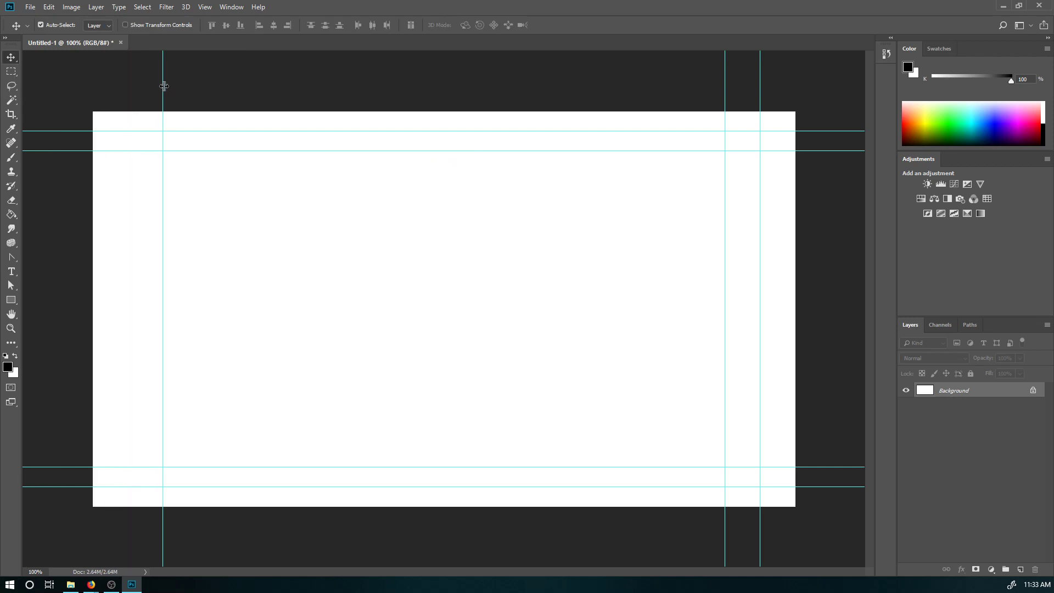
left_click_drag(162, 86, 5, 91)
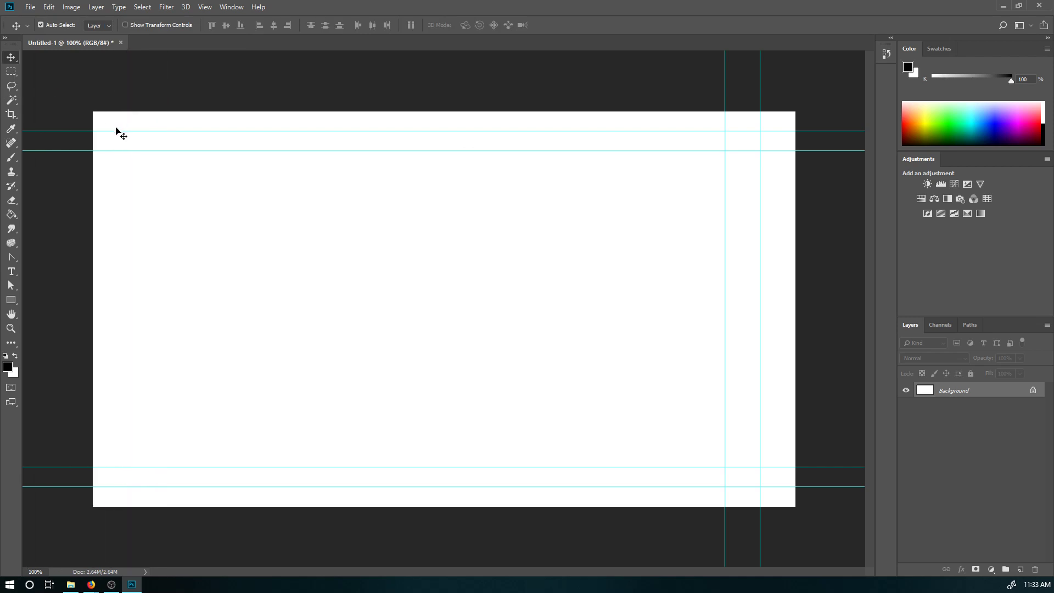
- Close the 720p document without saving its changes
left_click(28, 9)
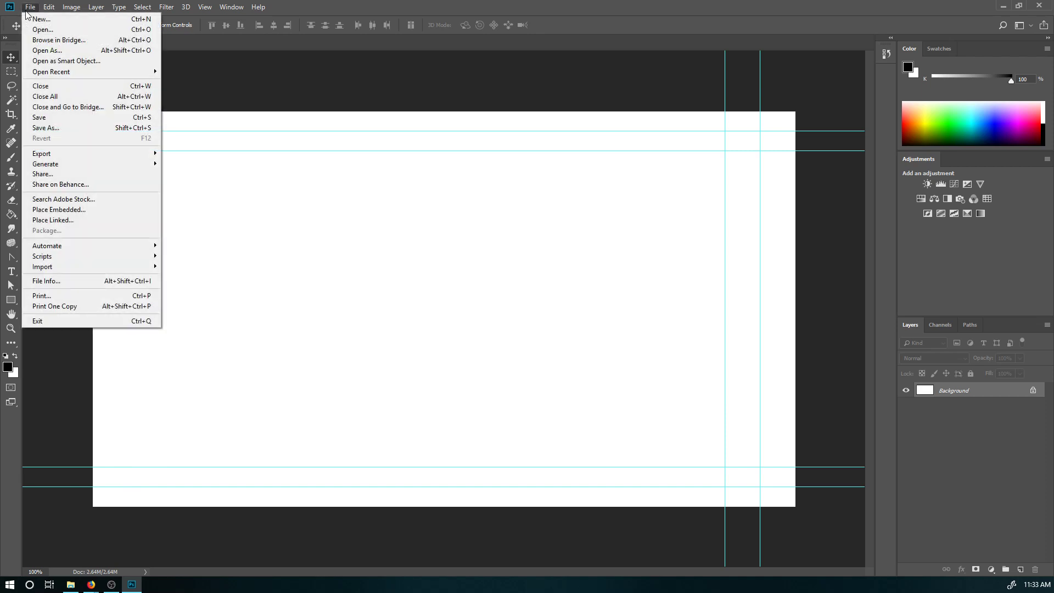
left_click(27, 9)
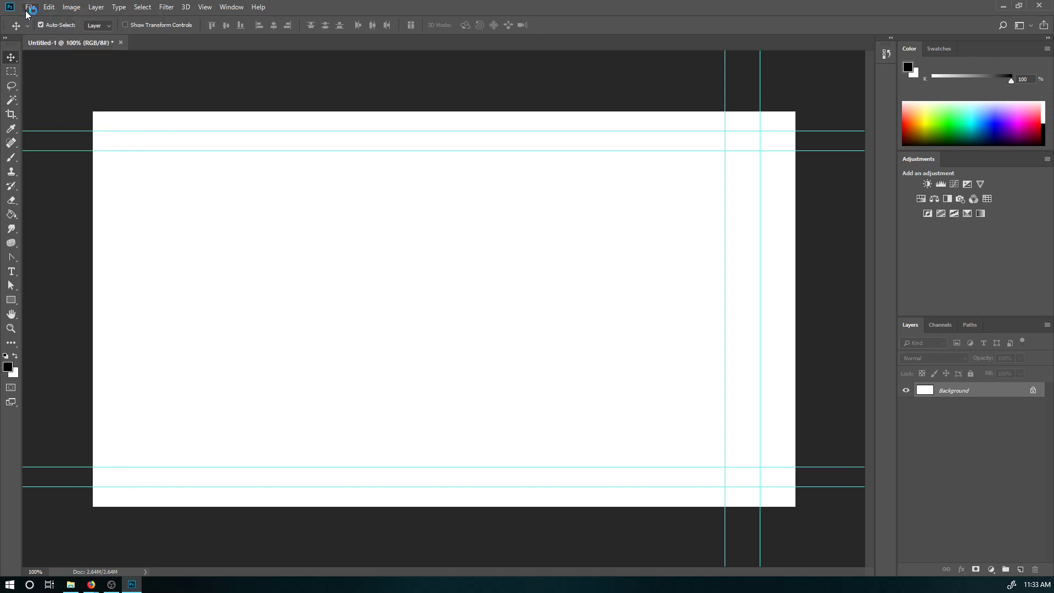
left_click(121, 43)
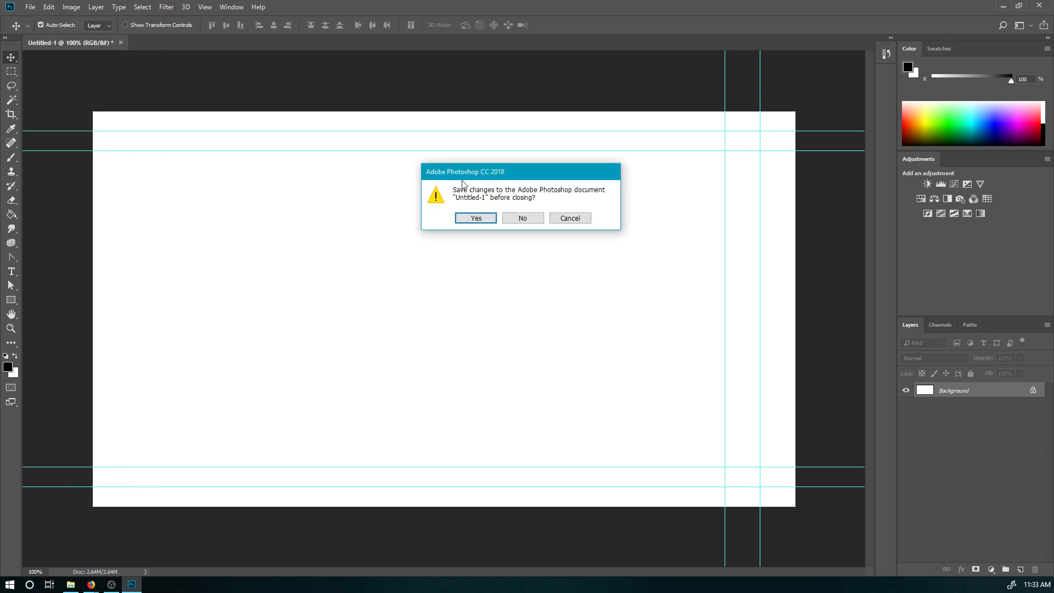
left_click(510, 222)
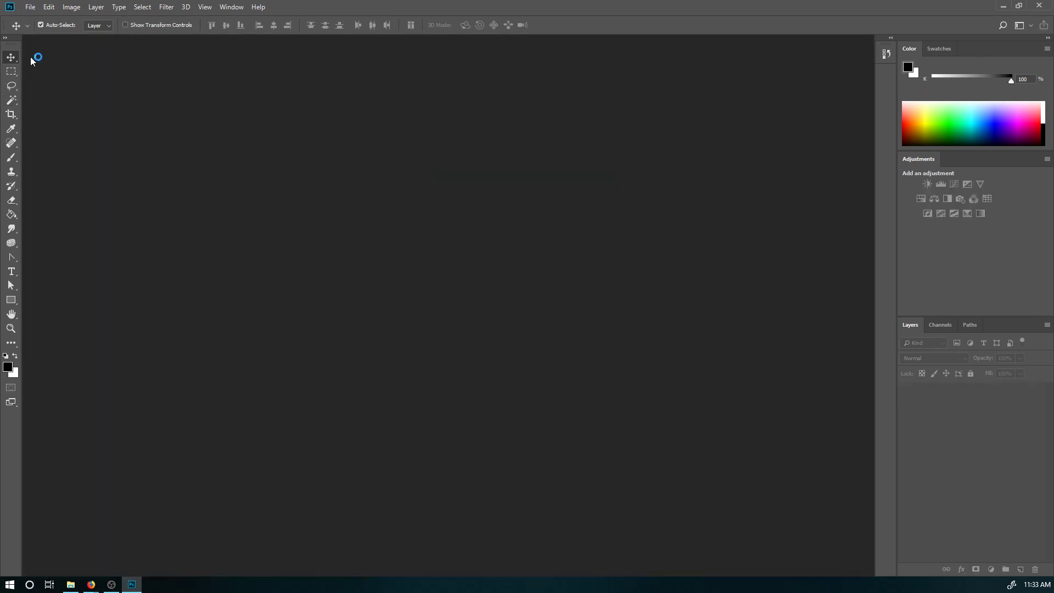
- Create a landscape artboard document from the Web Small preset, 1280 x 800 pixels, with the resolution set to 100 pixels/inch
left_click(32, 7)
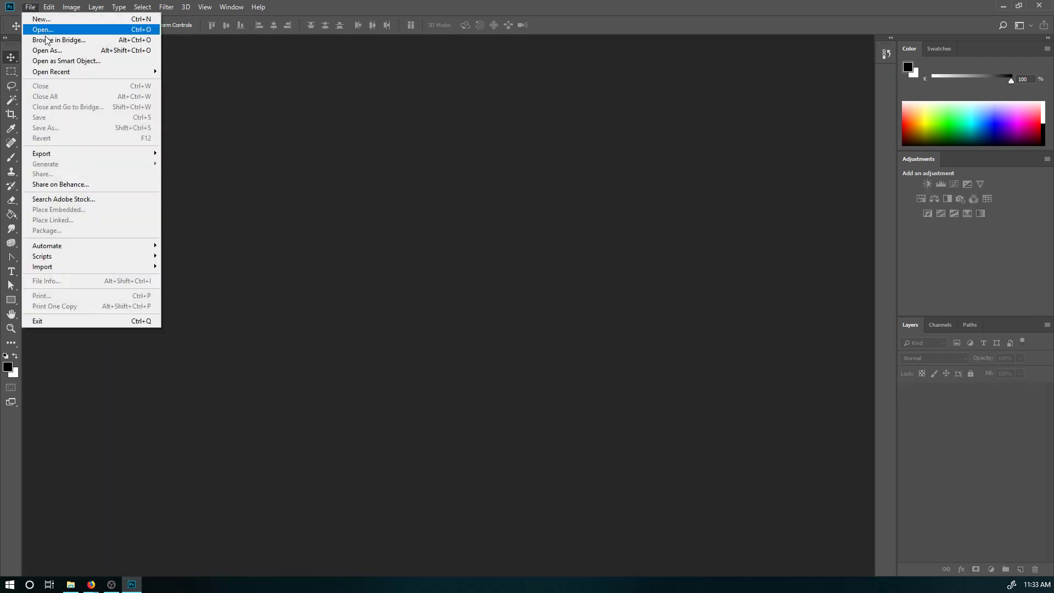
left_click(39, 22)
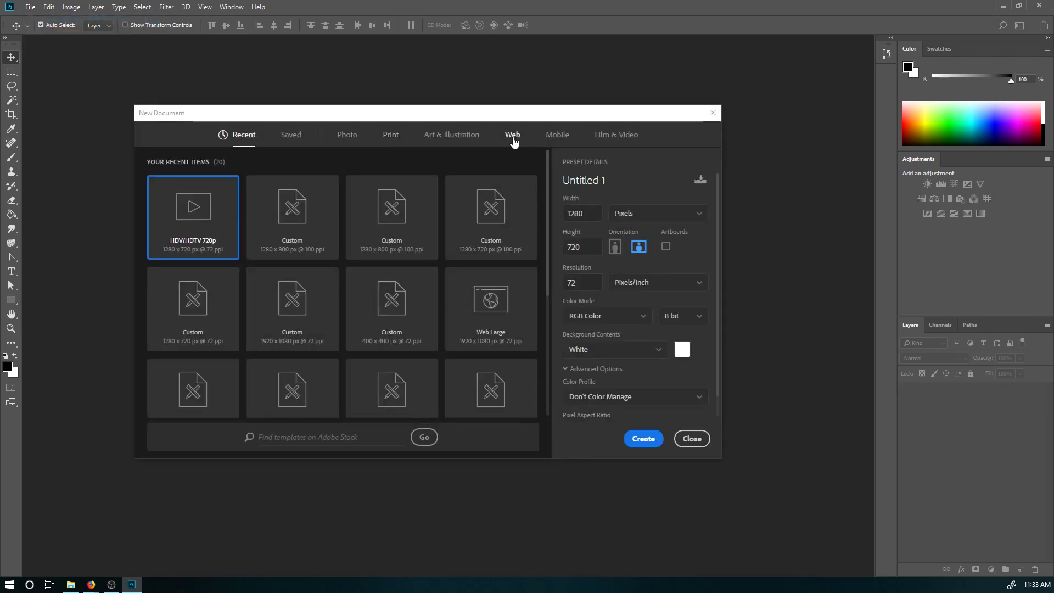
left_click(514, 140)
left_click(198, 302)
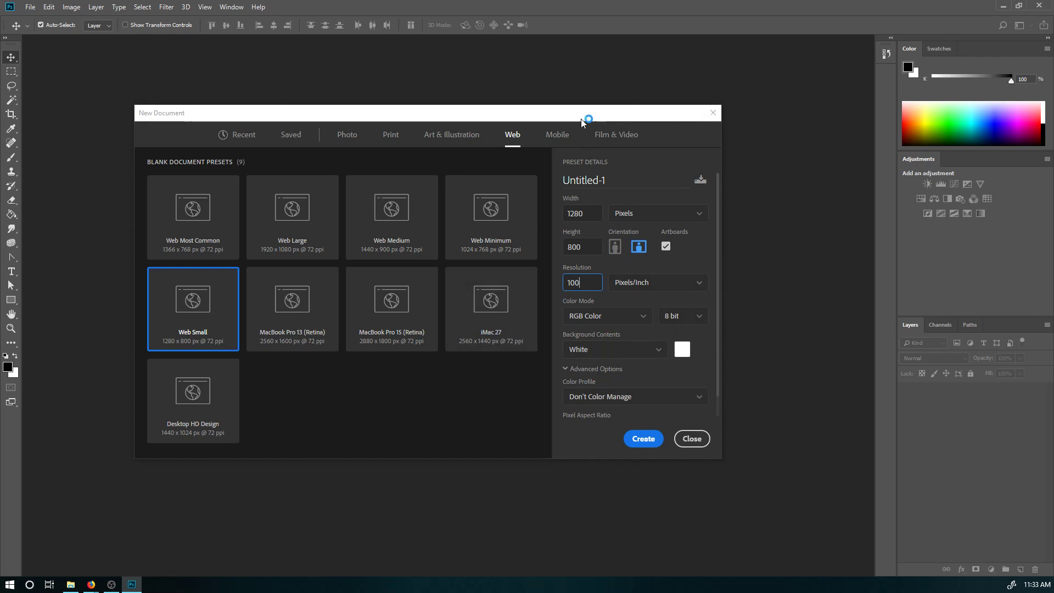
left_click_drag(580, 119, 599, 86)
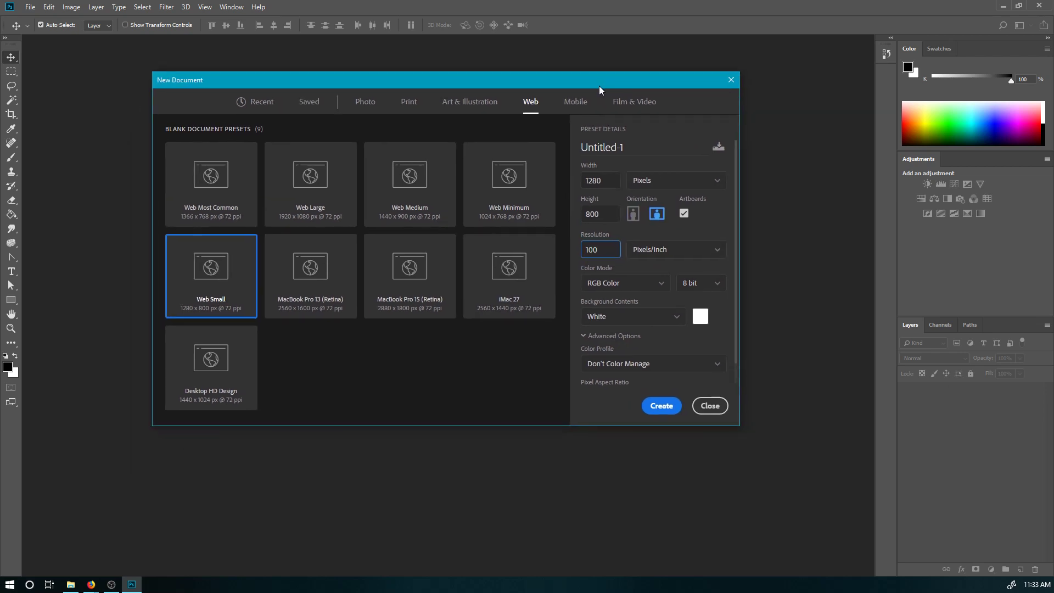
left_click(636, 218)
left_click(658, 216)
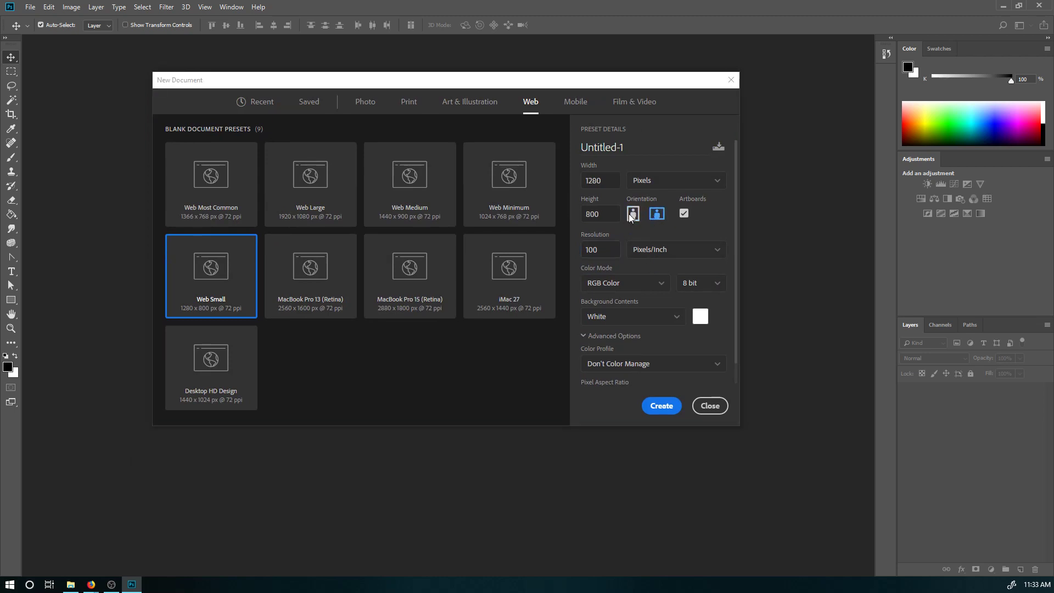
left_click(631, 215)
left_click(658, 218)
left_click(662, 407)
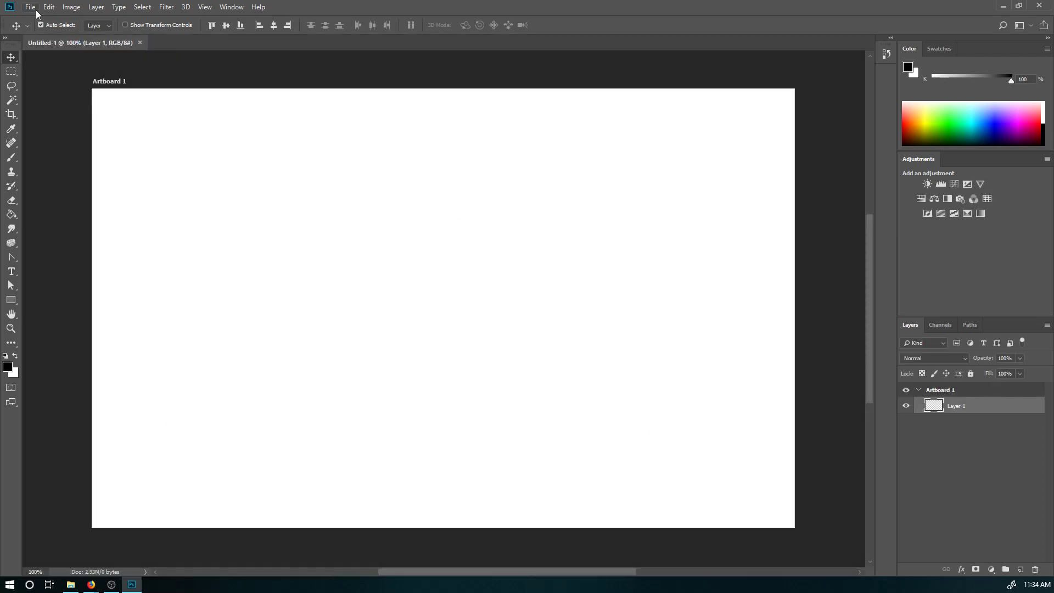
- Create a second 1280 x 800 pixel document at 100 pixels/inch with artboards turned off
left_click(33, 8)
left_click(38, 17)
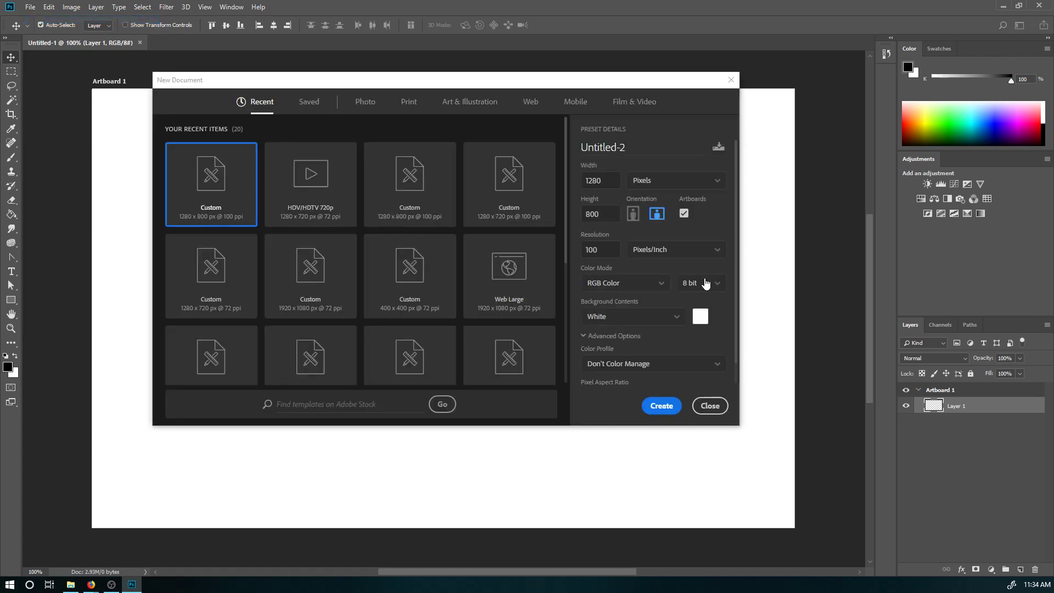
left_click(684, 212)
left_click(671, 409)
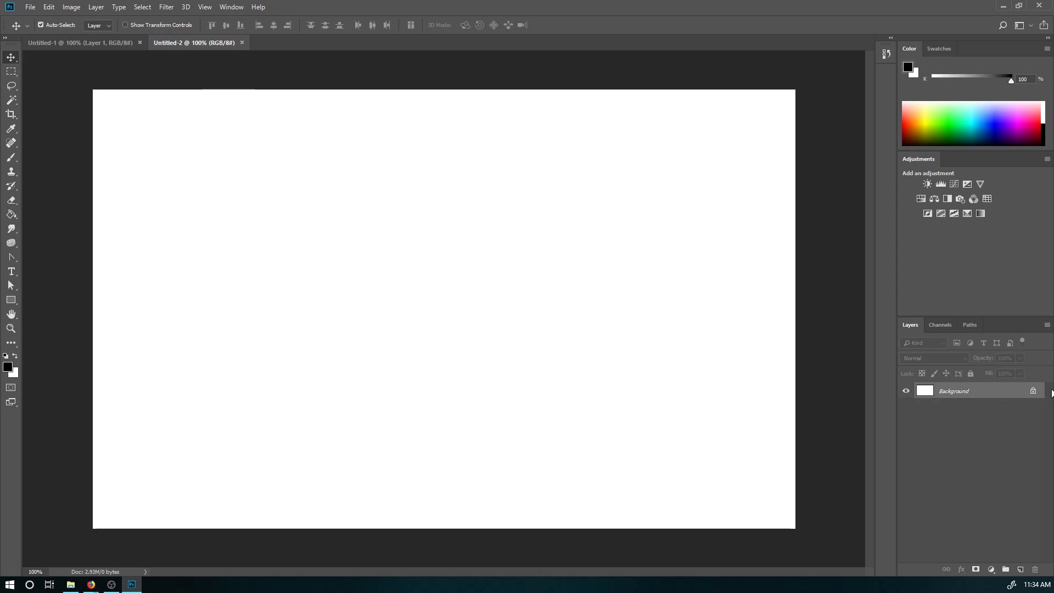
- Convert the locked Background into a regular layer with default settings and toggle its visibility off and on
double_click(958, 396)
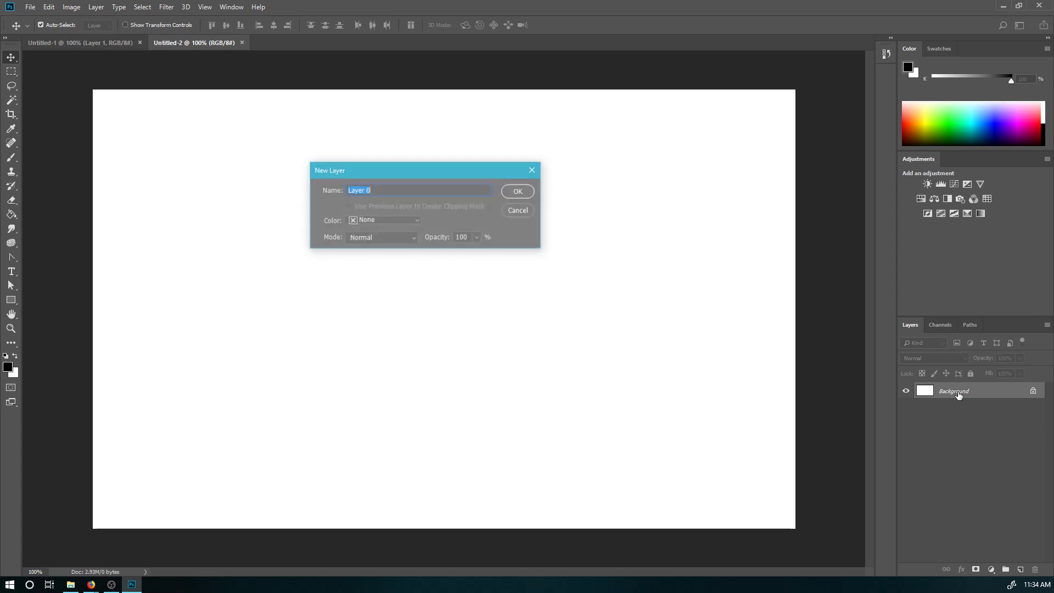
left_click(534, 193)
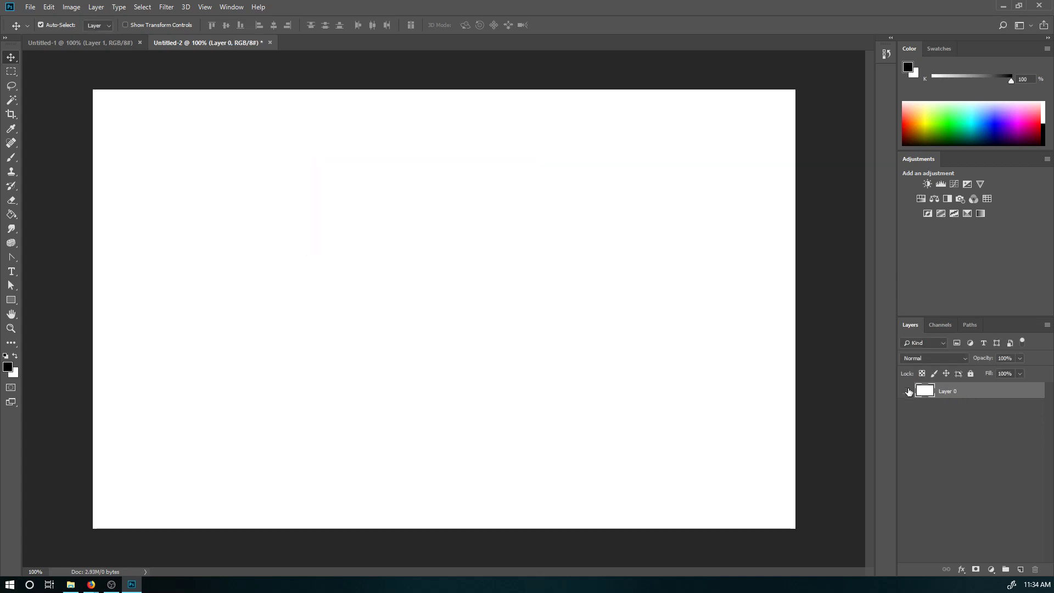
left_click(909, 392)
left_click(909, 391)
left_click(909, 391)
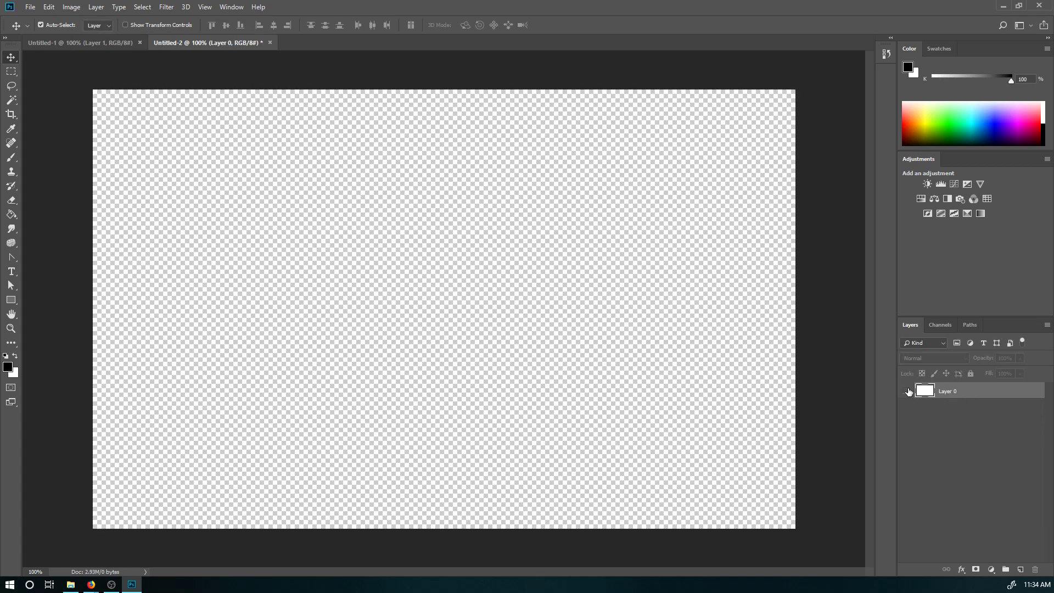
left_click(909, 392)
left_click(909, 391)
left_click(908, 391)
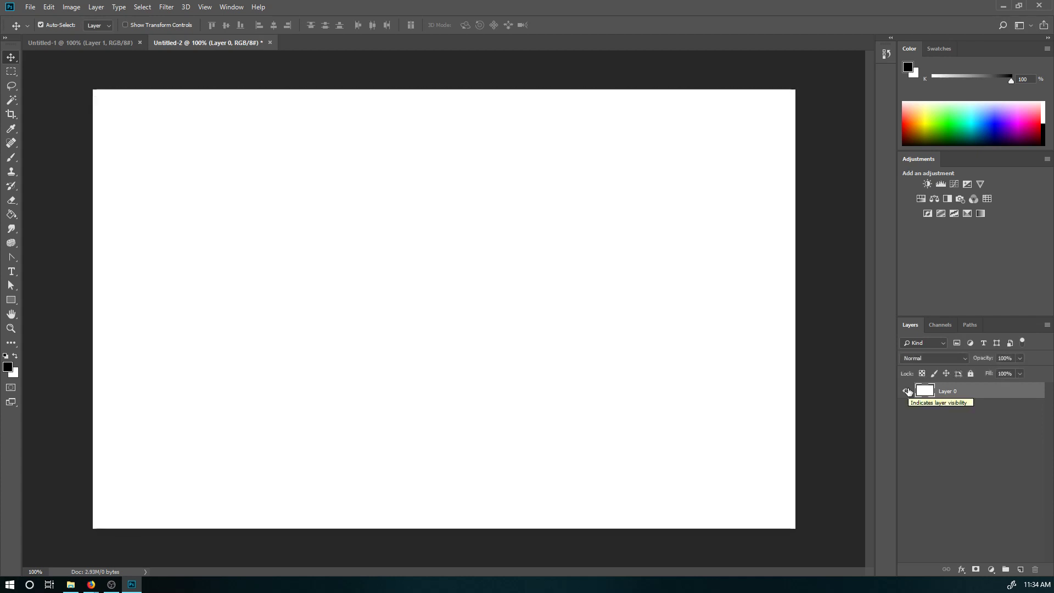
left_click(908, 392)
left_click(909, 391)
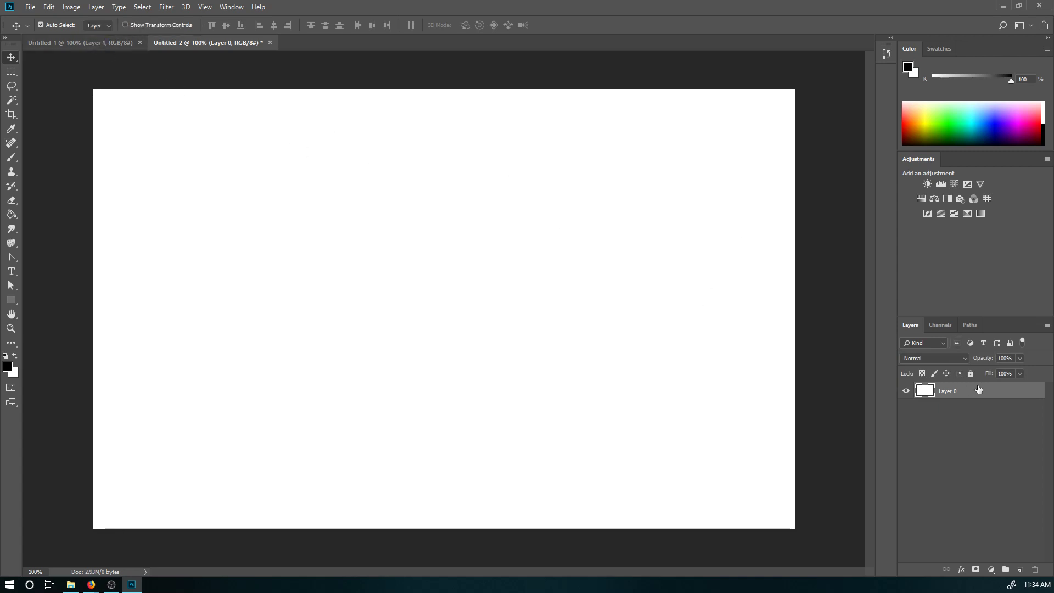
- Switch to the Untitled-1 document and toggle the visibility of Artboard 1 off and on
left_click(94, 40)
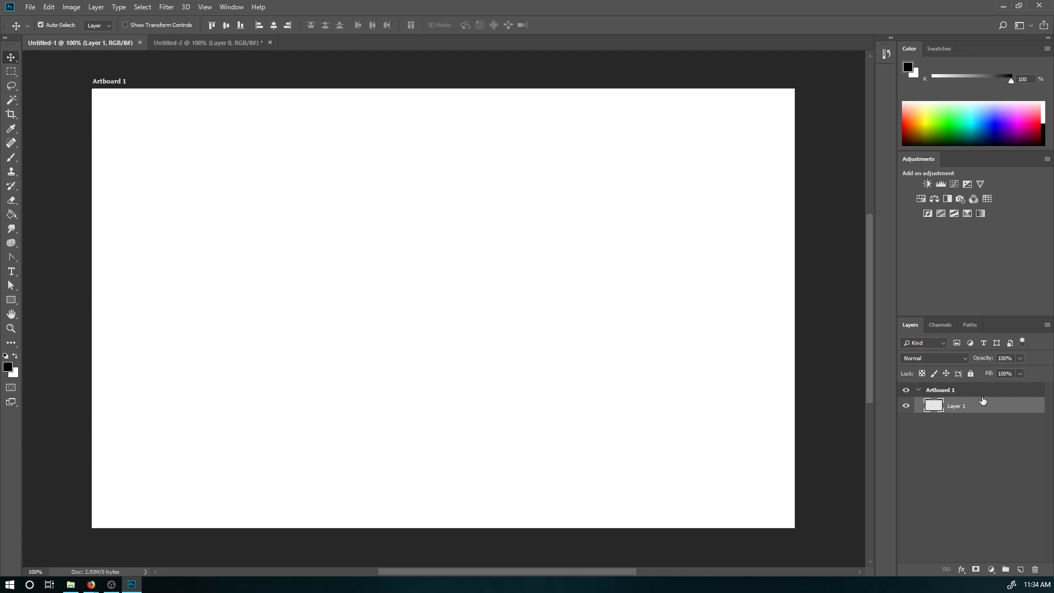
left_click(905, 390)
left_click(906, 390)
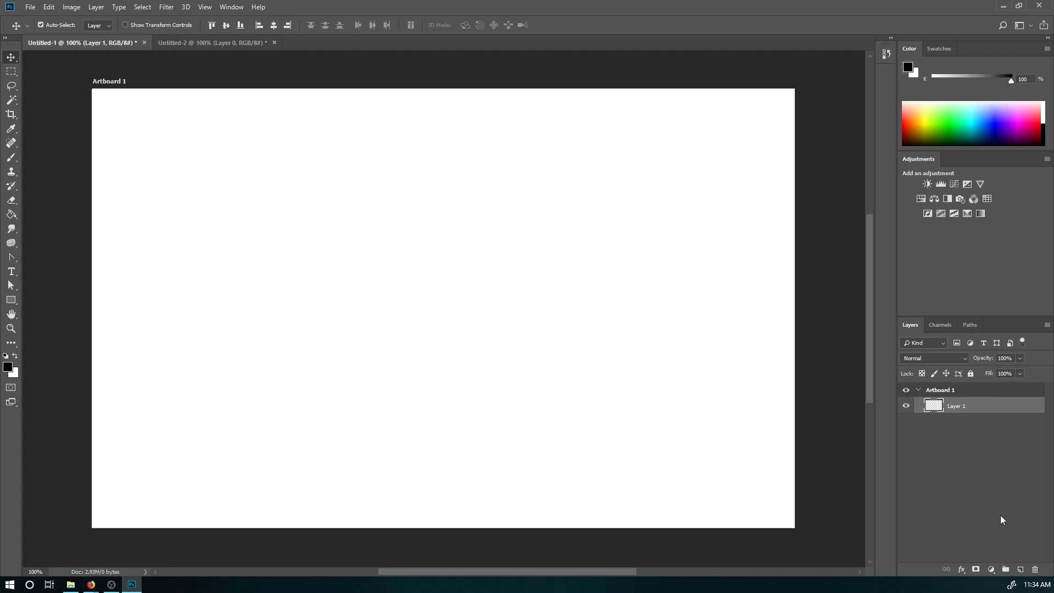
- Try adding a layer group above Layer 1 in Artboard 1, and undo it
left_click(1007, 569)
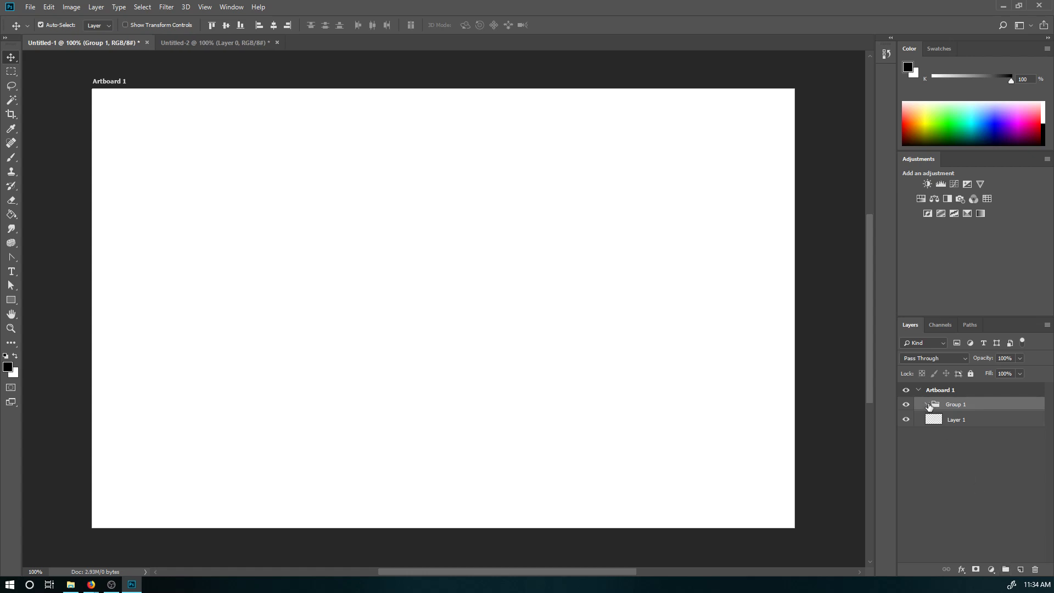
key("ctrl+z")
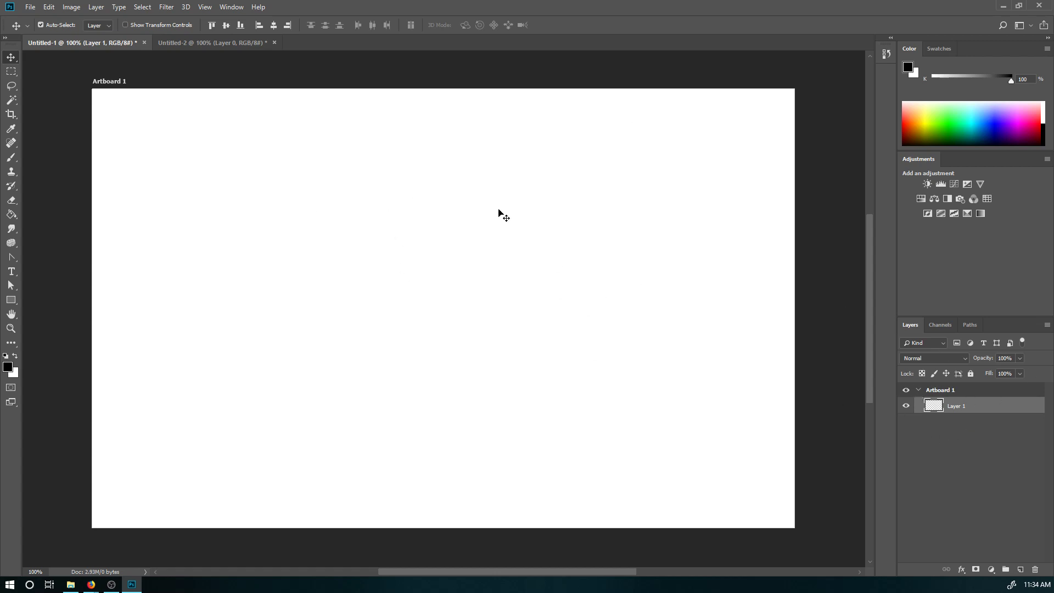
- Place the watermelon image from File Explorer into Artboard 1 and scale it from its centre to about 535%
left_click(140, 68)
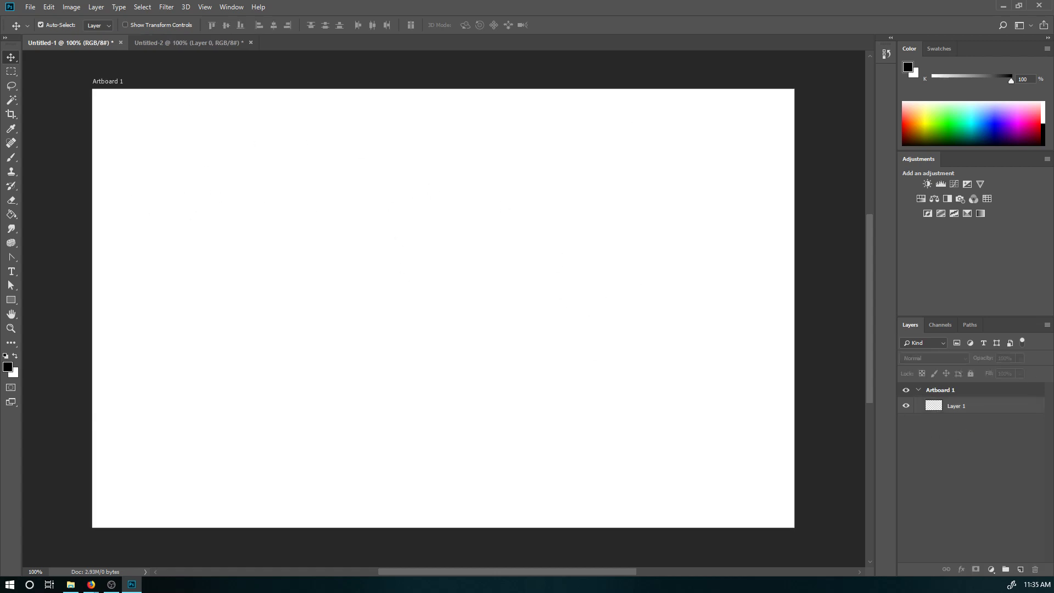
key("alt+Tab")
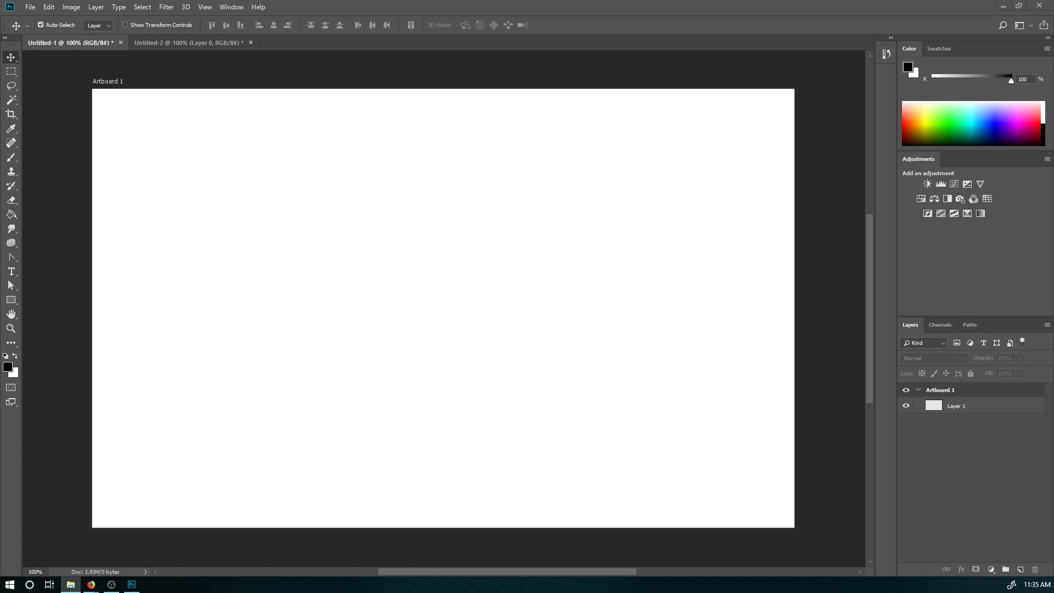
left_click_drag(151, 250, 454, 300)
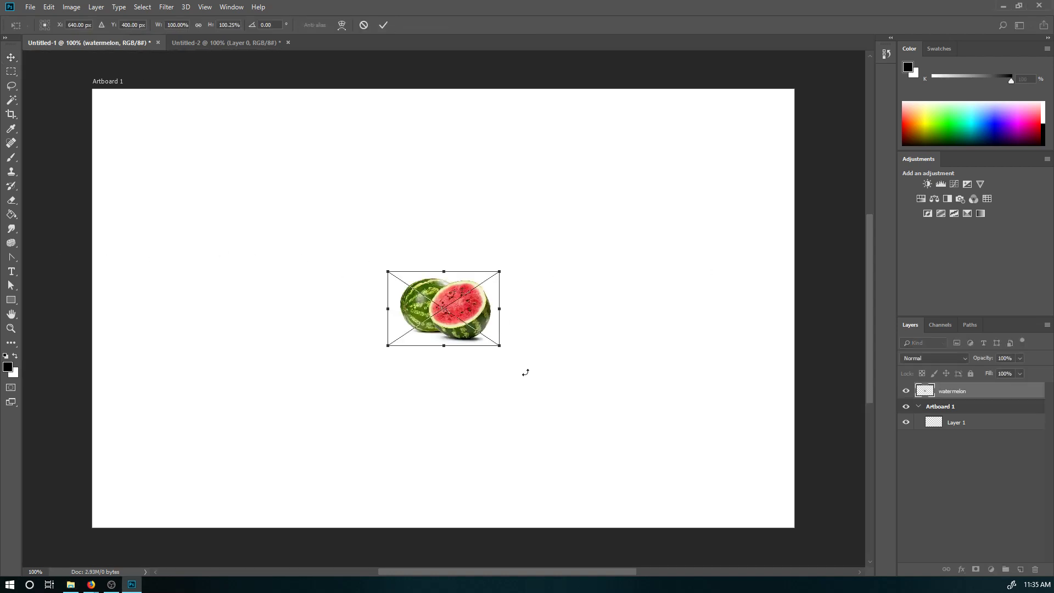
left_click_drag(501, 346, 767, 475)
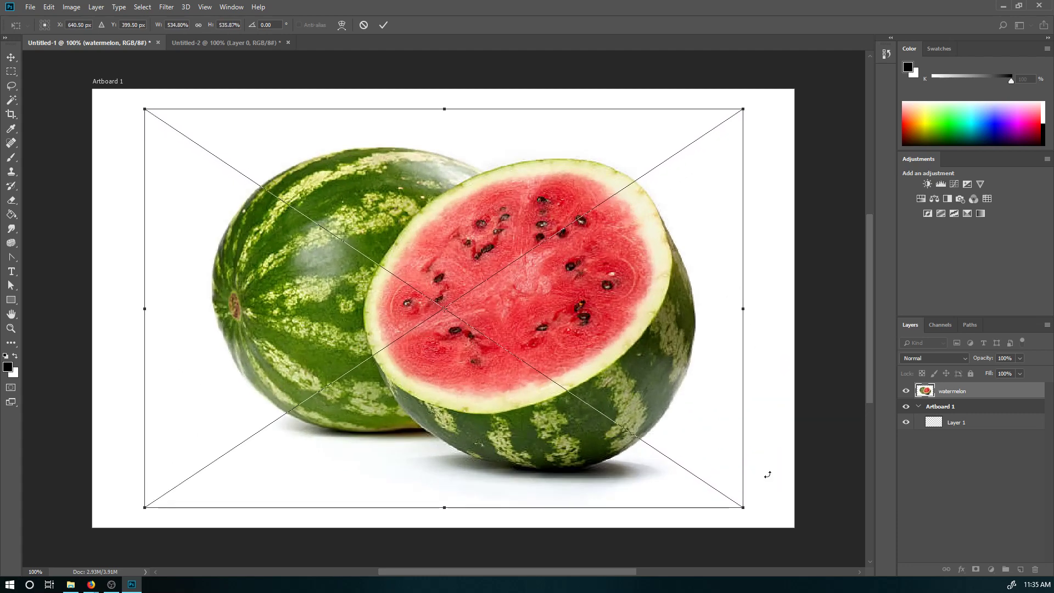
key("Return")
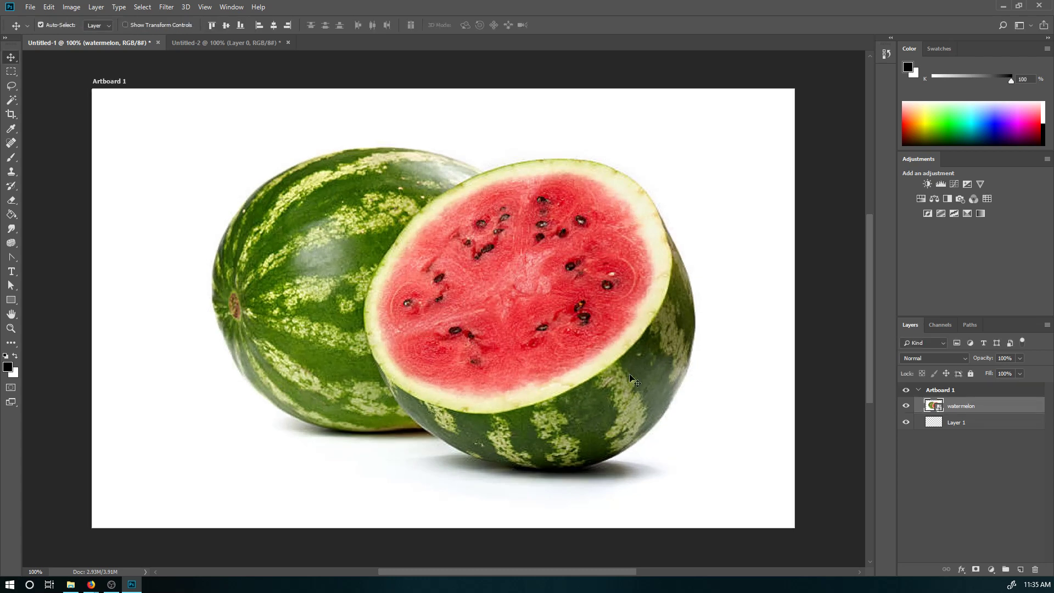
- Reposition the watermelon image slightly higher within Artboard 1 using the Move tool
mouse_move(505, 288)
left_mouse_down()
mouse_move(528, 318)
mouse_move(497, 286)
left_mouse_up()
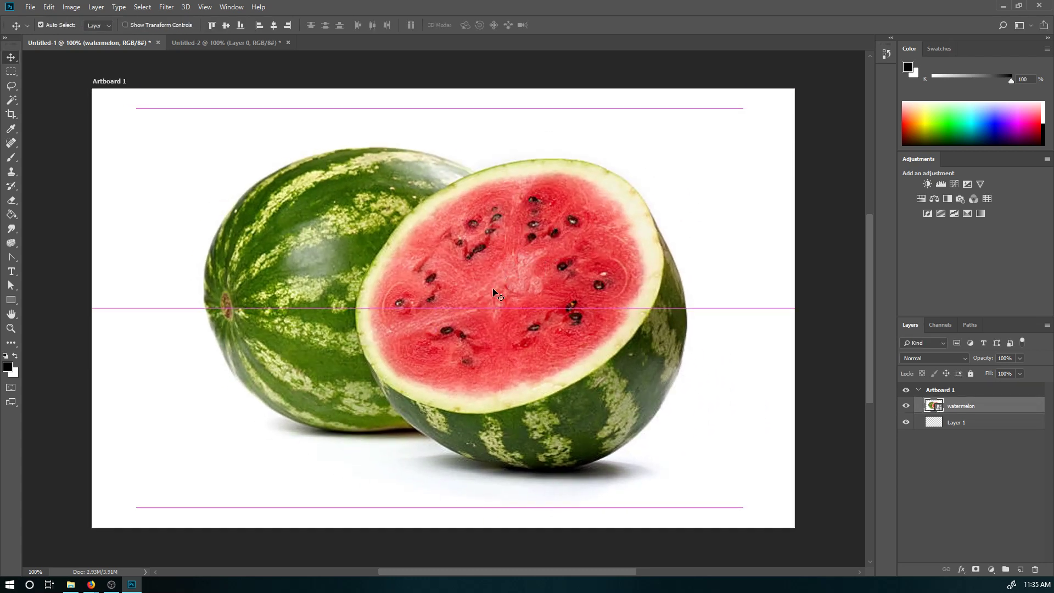
key("ctrl+z")
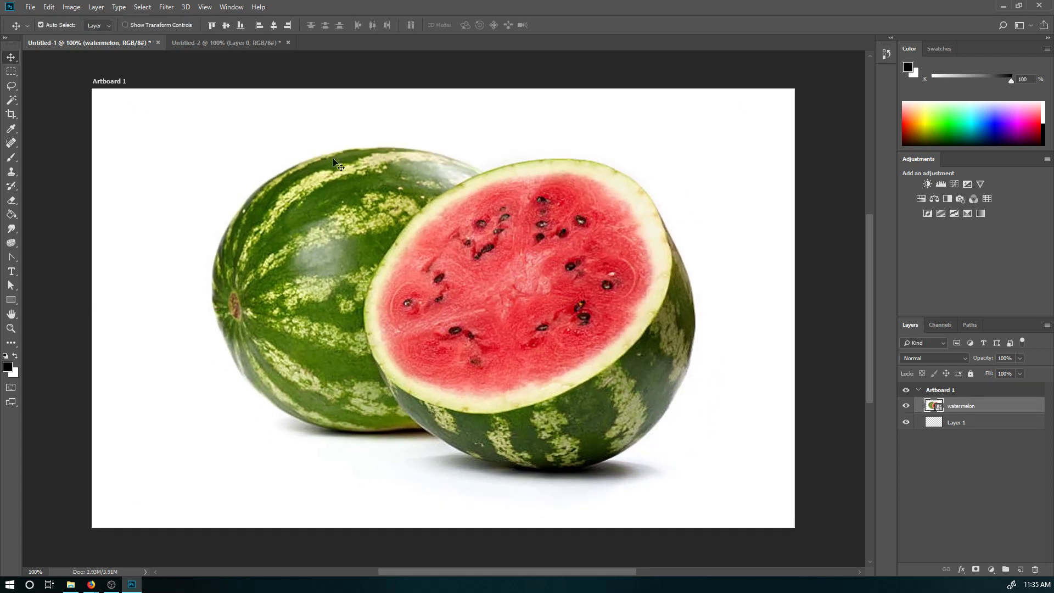
key("w")
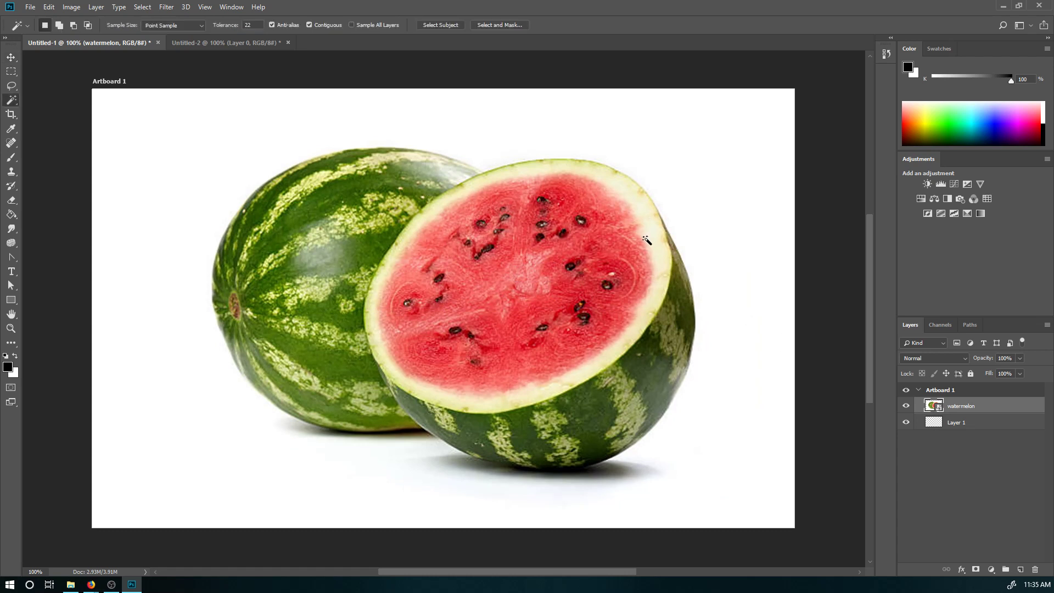
key("v")
left_click_drag(584, 332, 545, 309)
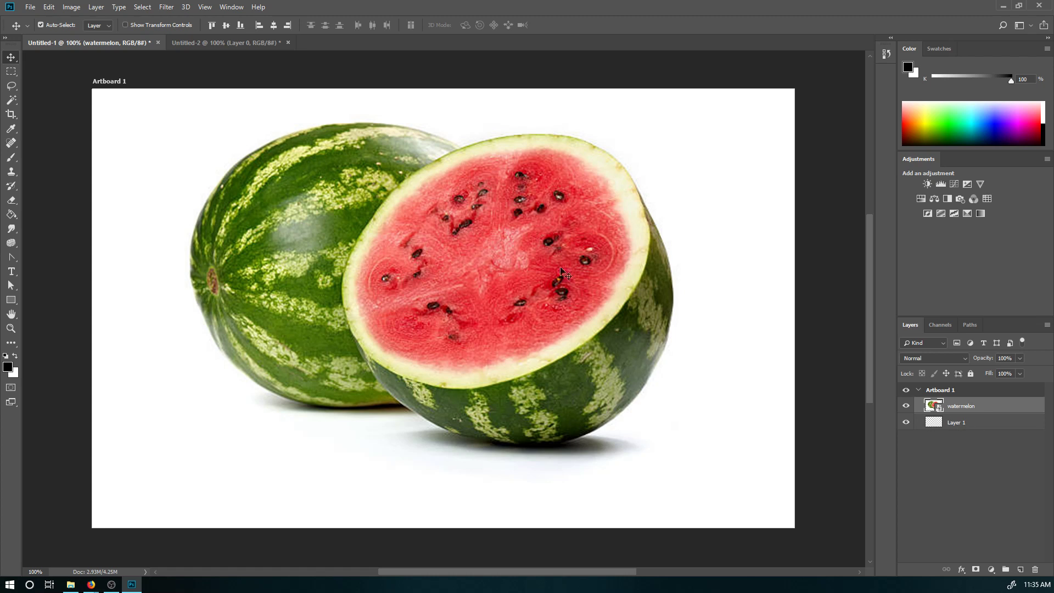
left_click_drag(413, 299, 439, 312)
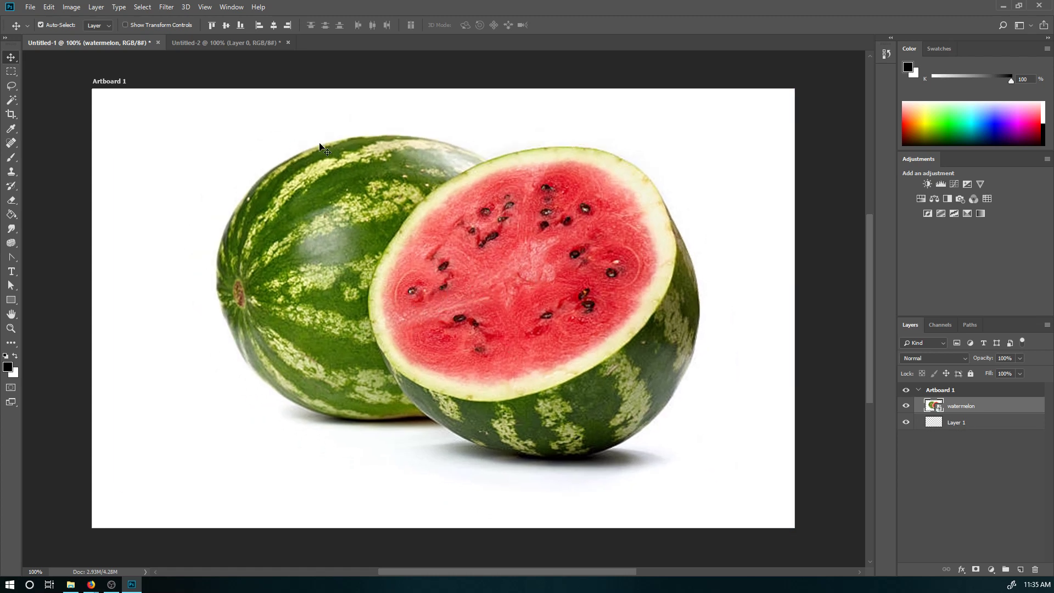
- Add a Solid Color fill layer above the watermelon layer and choose the light blue 5e62fd for it
left_click(94, 7)
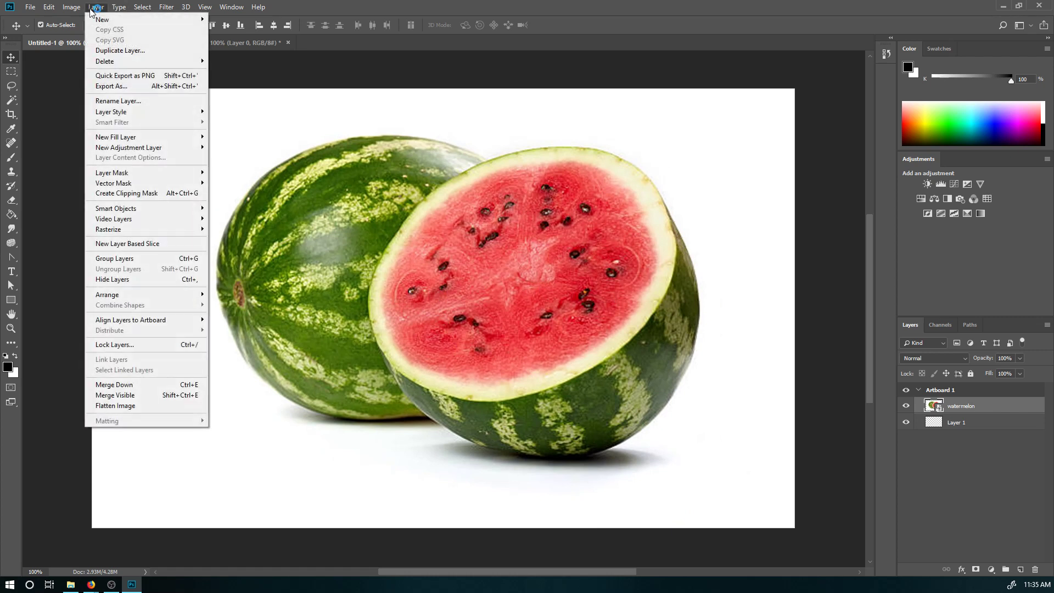
mouse_move(133, 139)
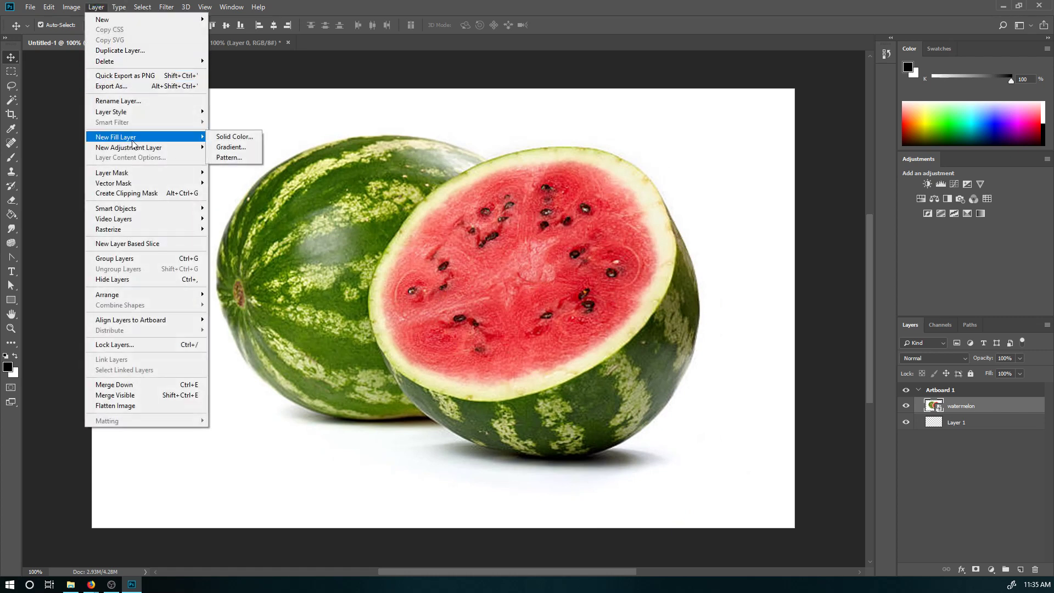
left_click(231, 137)
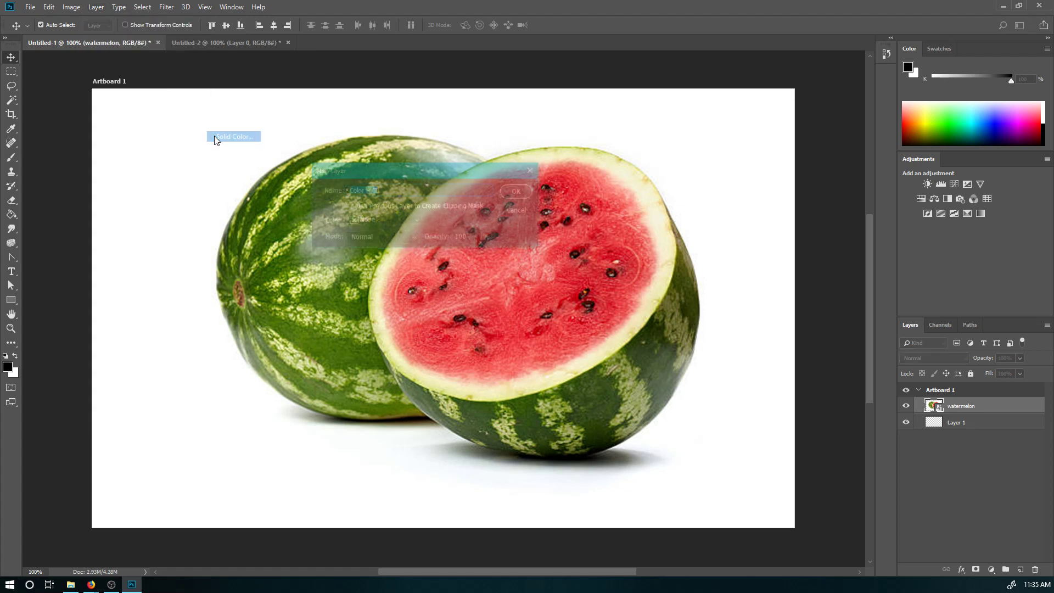
left_click(523, 189)
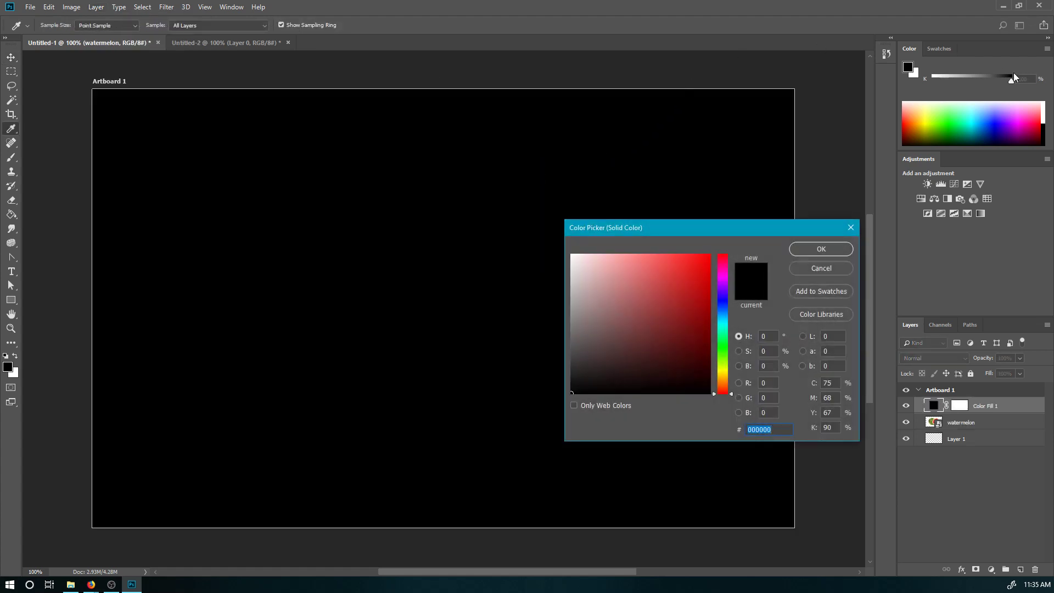
key("alt+Tab")
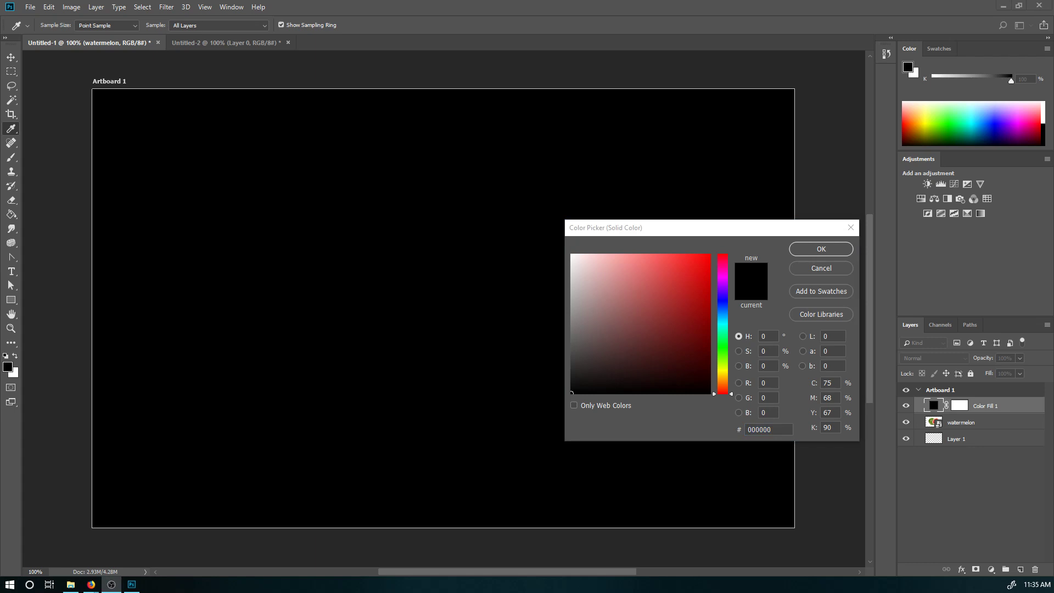
left_click_drag(632, 226, 663, 110)
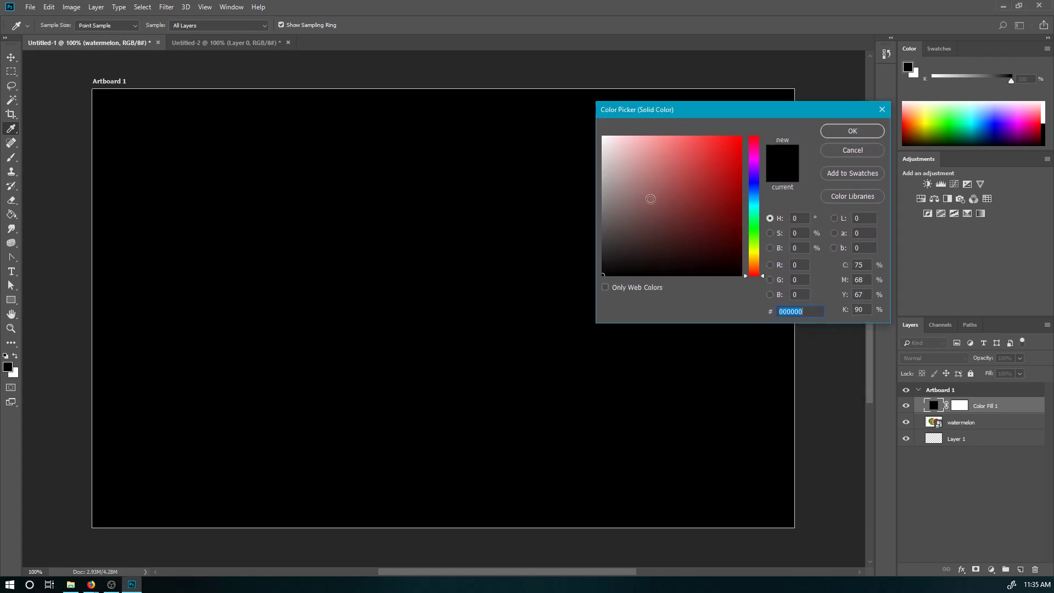
mouse_move(651, 199)
left_mouse_down()
mouse_move(686, 147)
mouse_move(673, 164)
mouse_move(718, 152)
left_mouse_up()
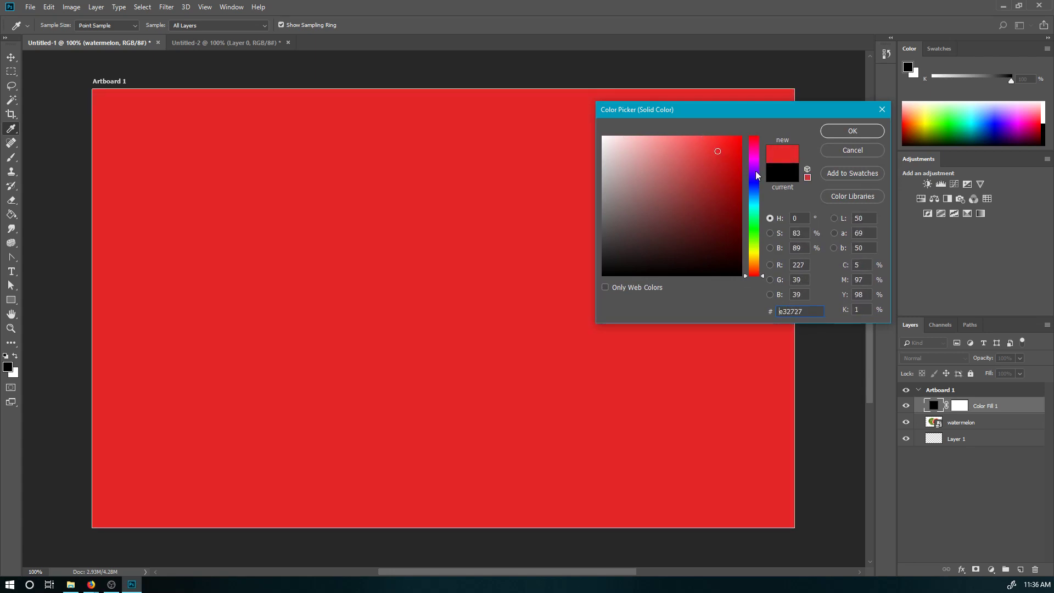
left_click(756, 185)
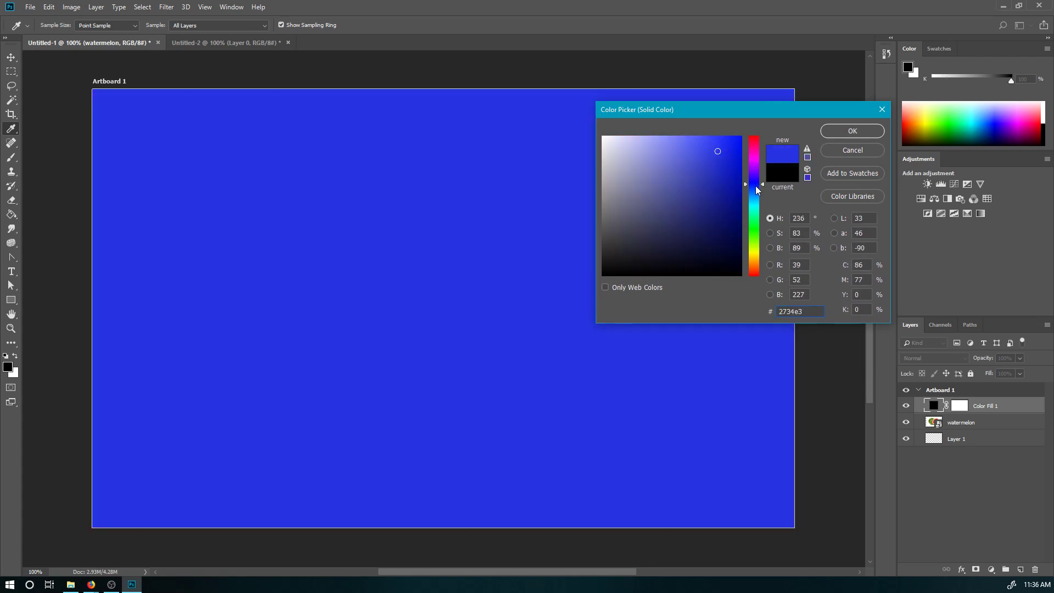
mouse_move(755, 185)
left_mouse_down()
mouse_move(758, 219)
mouse_move(755, 142)
mouse_move(755, 196)
mouse_move(755, 183)
left_mouse_up()
left_click_drag(709, 148, 690, 137)
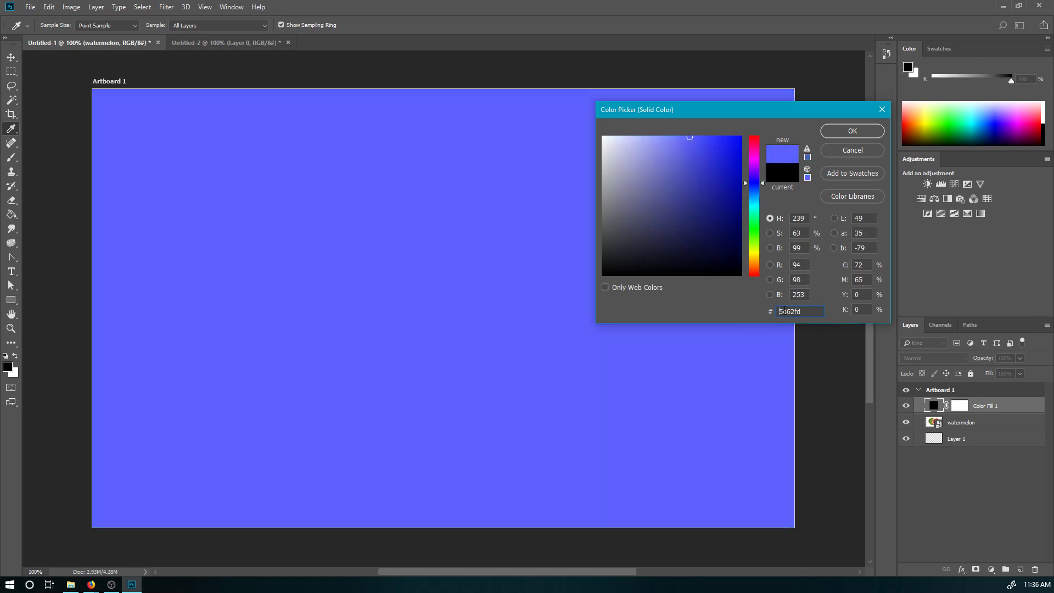
- Cycle the color picker through the R, G and B modes, return it to H, and accept the fill color
left_click_drag(801, 311, 751, 332)
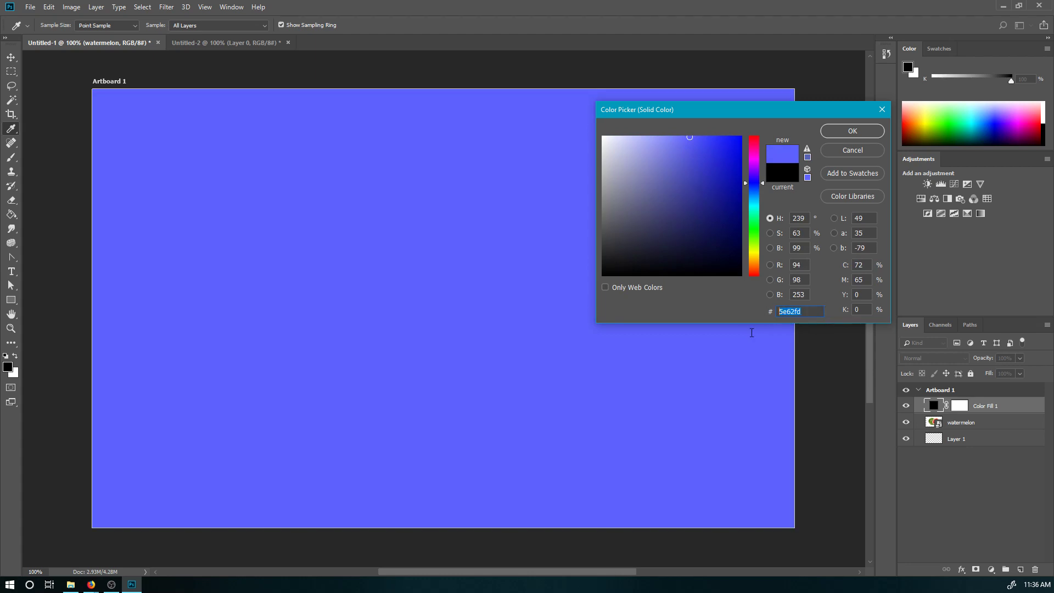
left_click(773, 265)
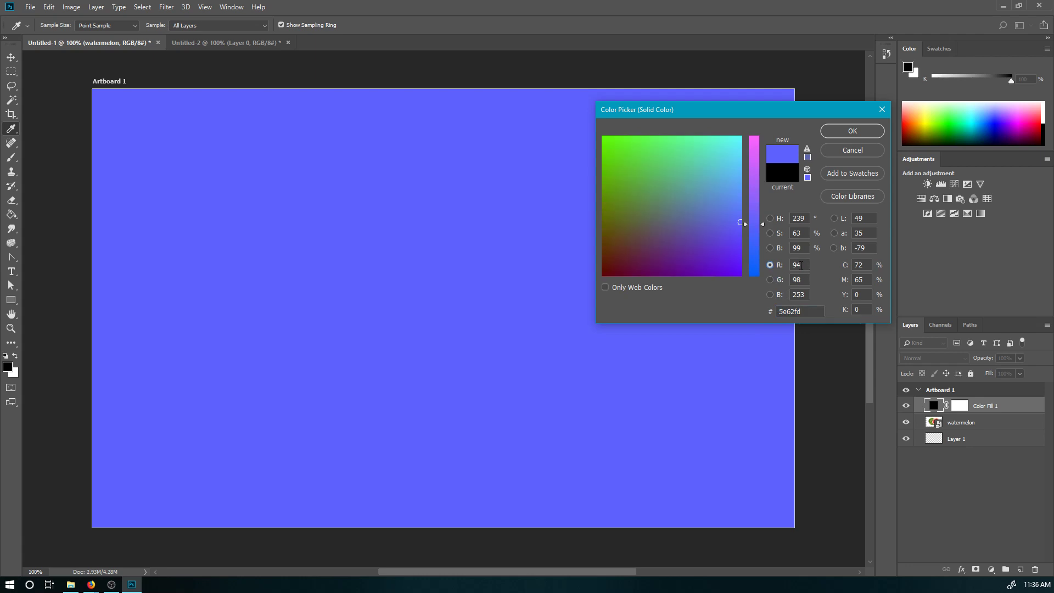
left_click(771, 281)
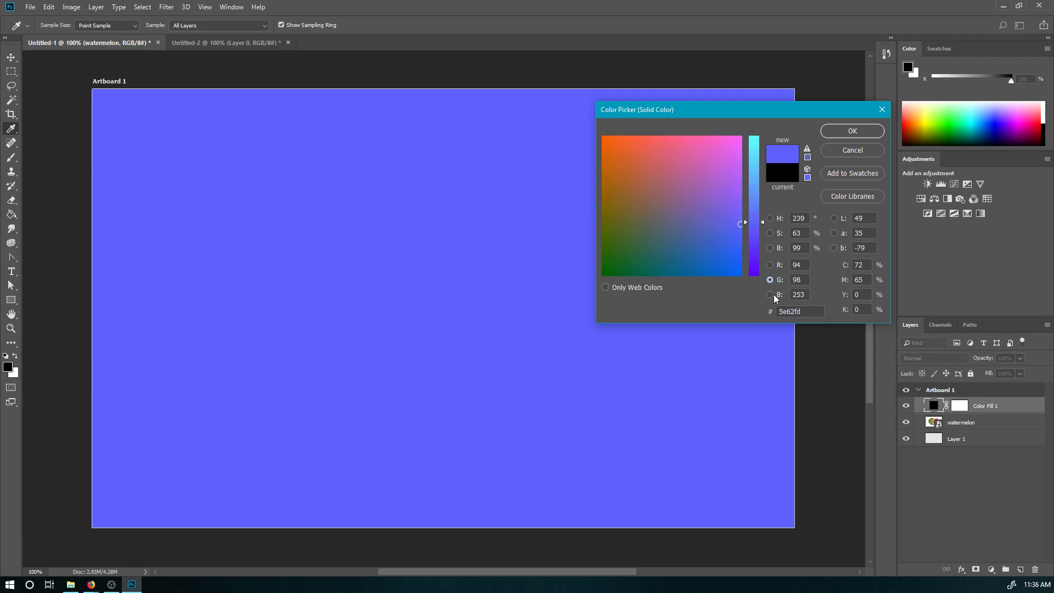
left_click(773, 295)
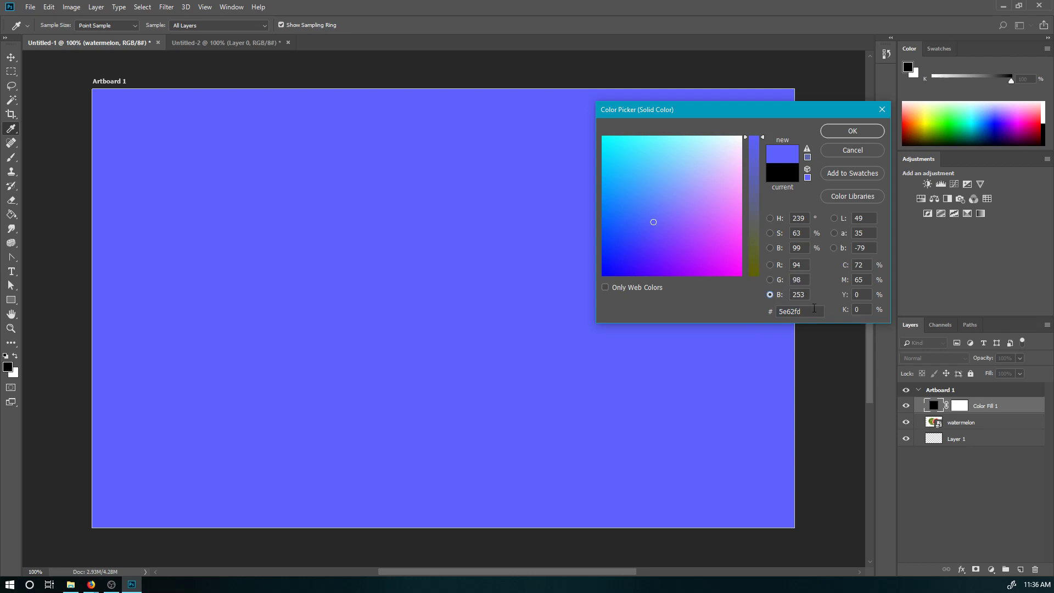
left_click(771, 218)
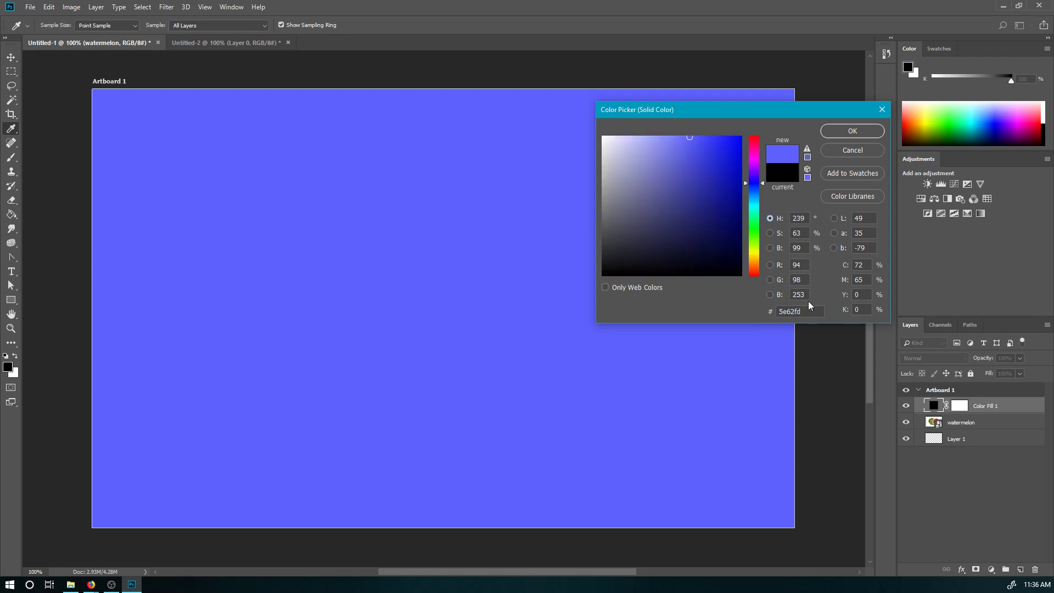
left_click_drag(809, 314, 770, 309)
left_click(850, 132)
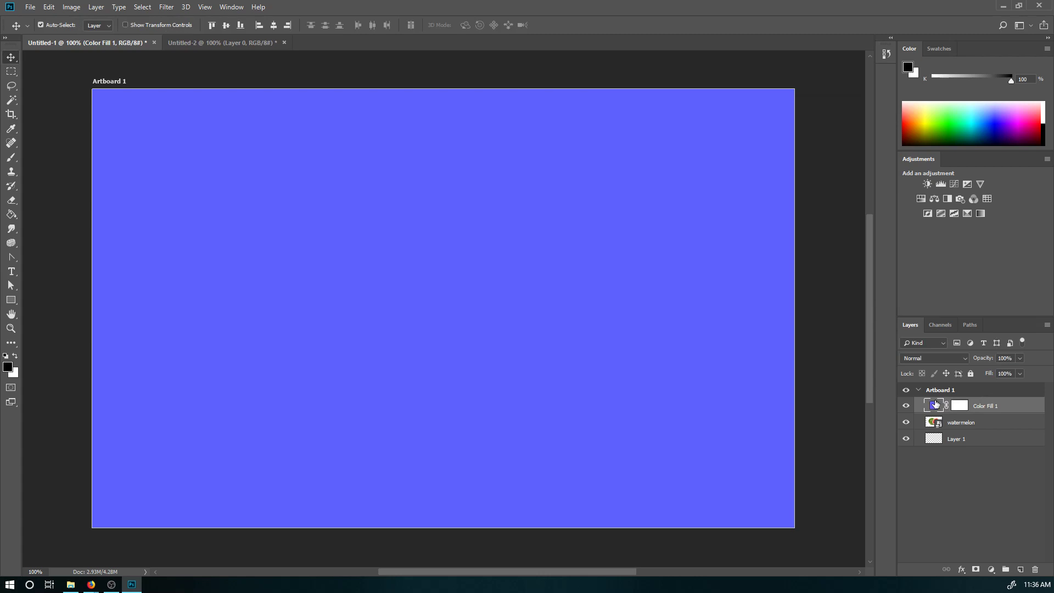
- Move the Color Fill 1 layer below the watermelon layer and lock it completely
left_click_drag(936, 404, 942, 429)
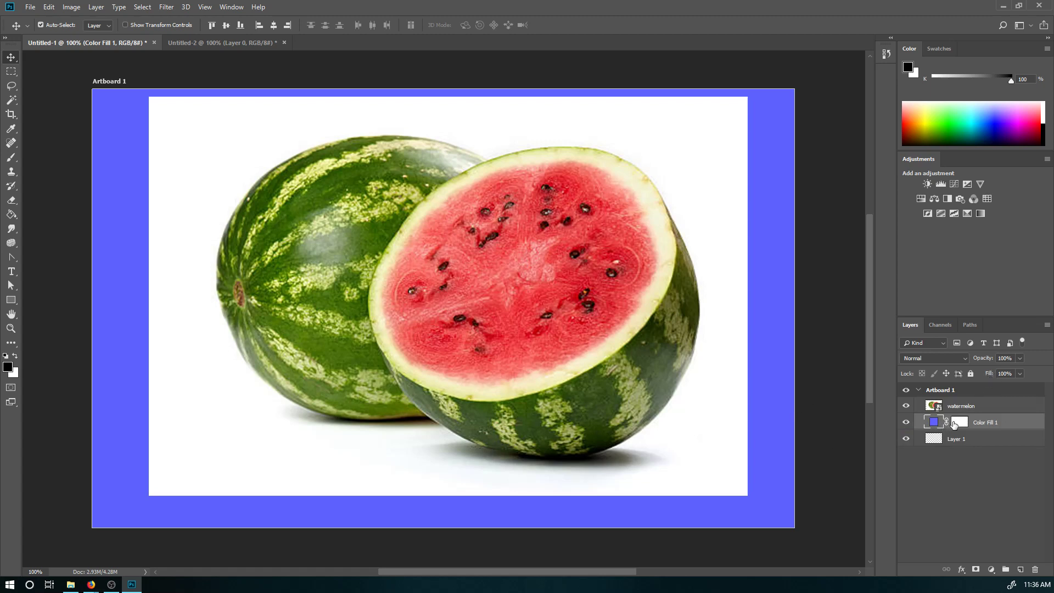
left_click(972, 374)
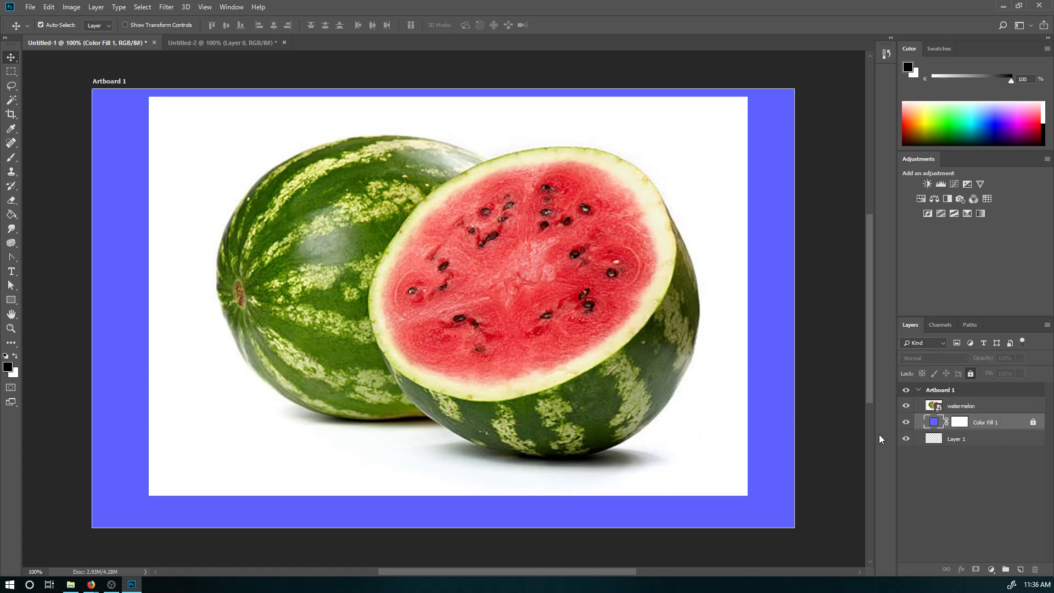
left_click(816, 390)
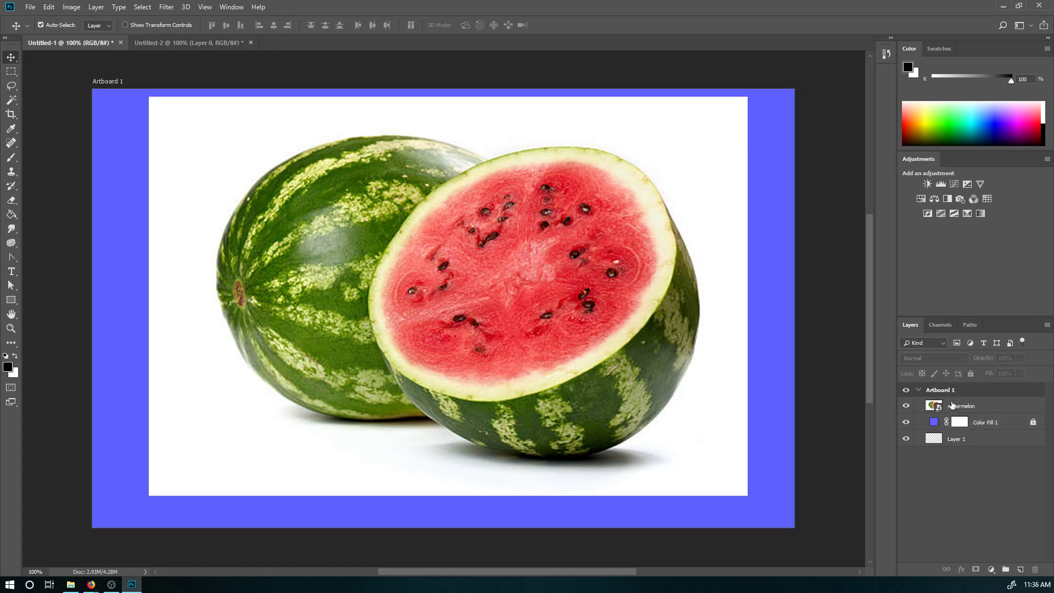
- Select the white background of the watermelon layer with the Magic Wand and try to delete it
left_click(957, 403)
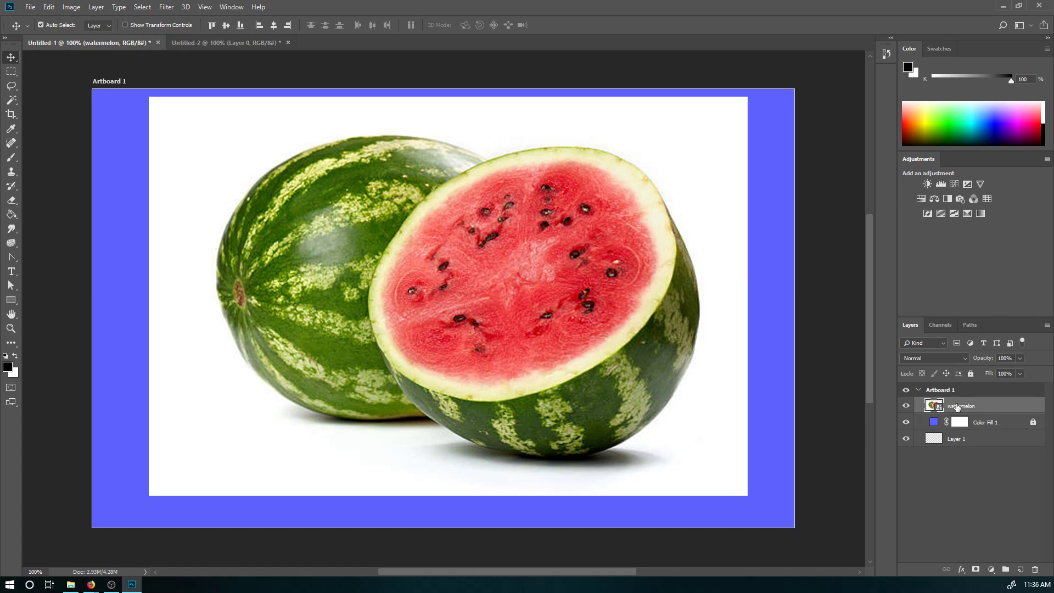
key("w")
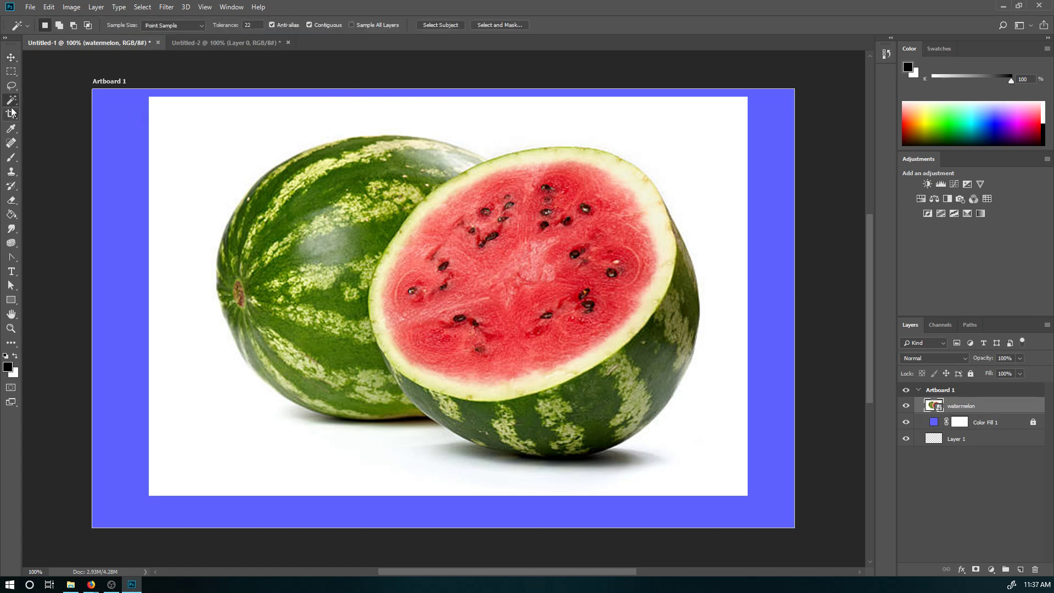
left_click(221, 140)
key("Delete")
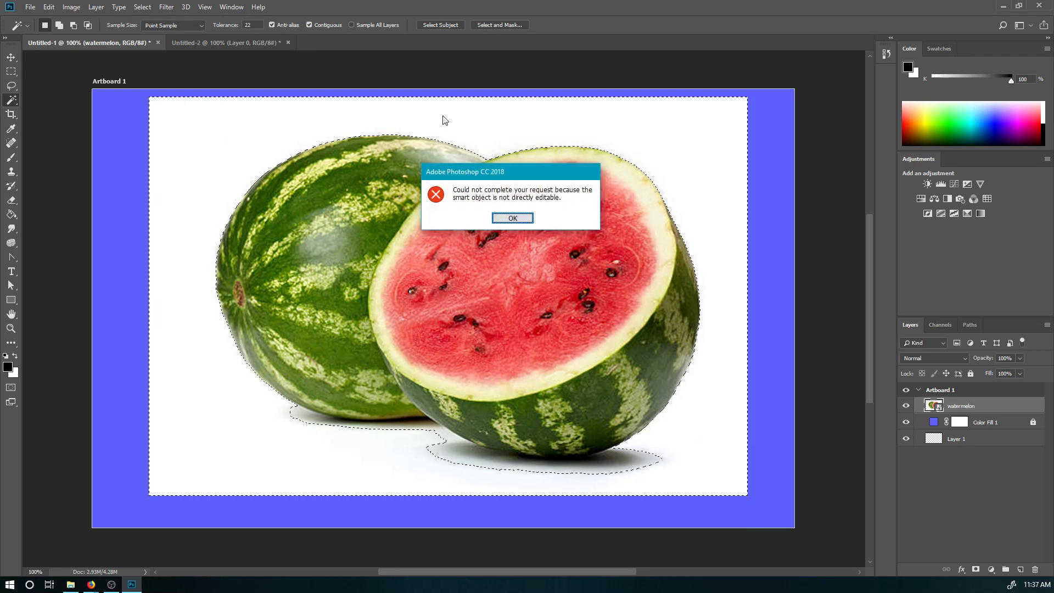
left_click(509, 219)
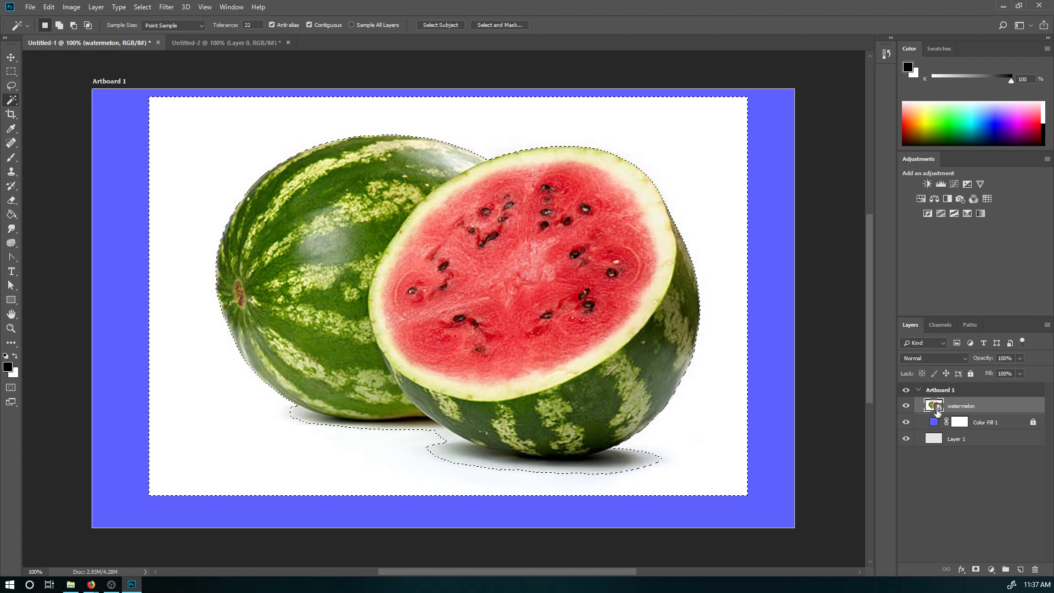
- Rasterize the watermelon layer and delete its selected white background
right_click(977, 405)
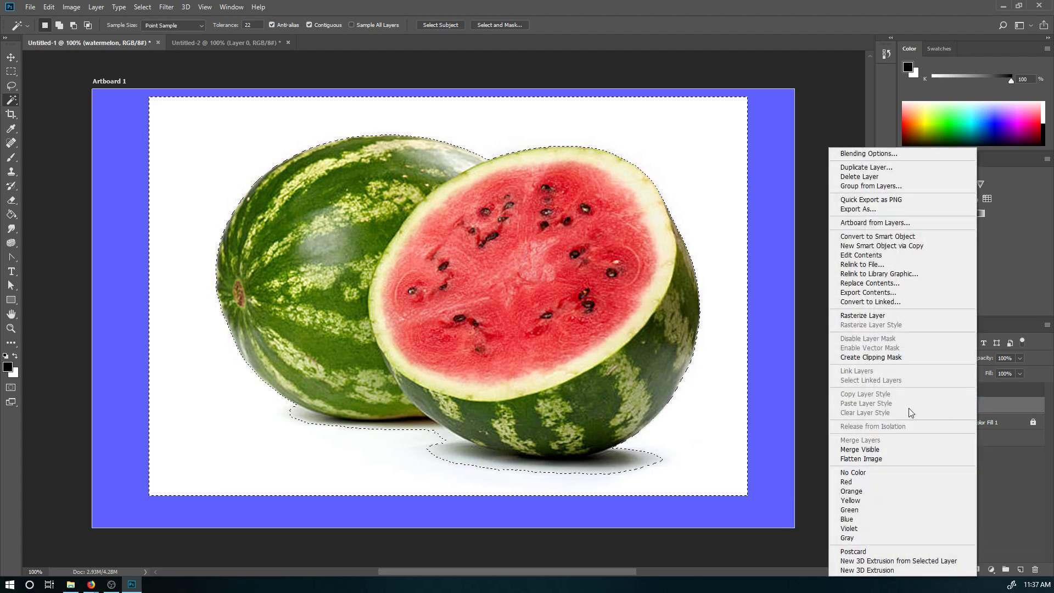
left_click(865, 315)
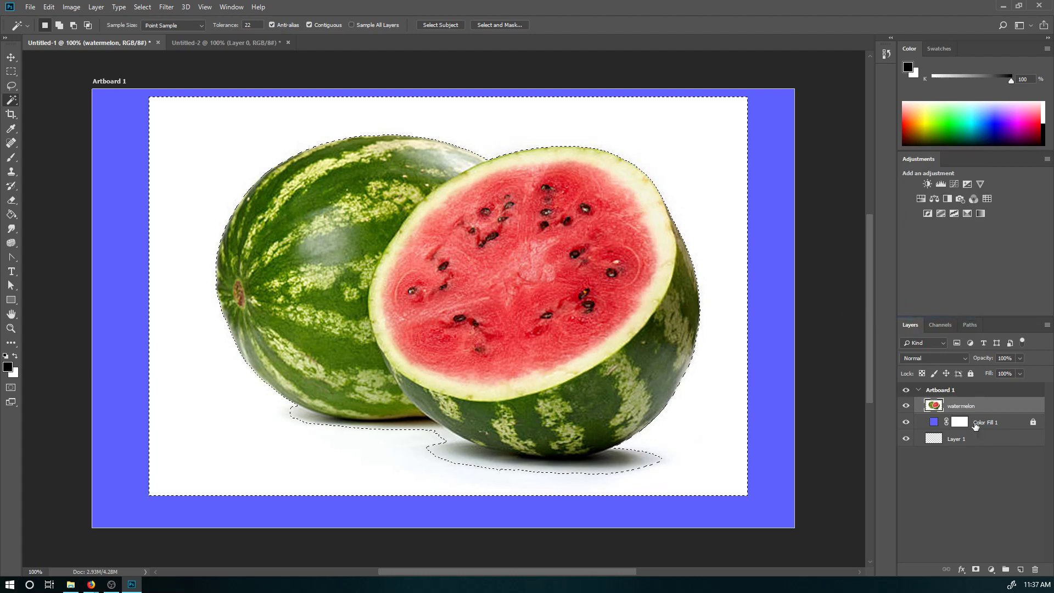
key("Delete")
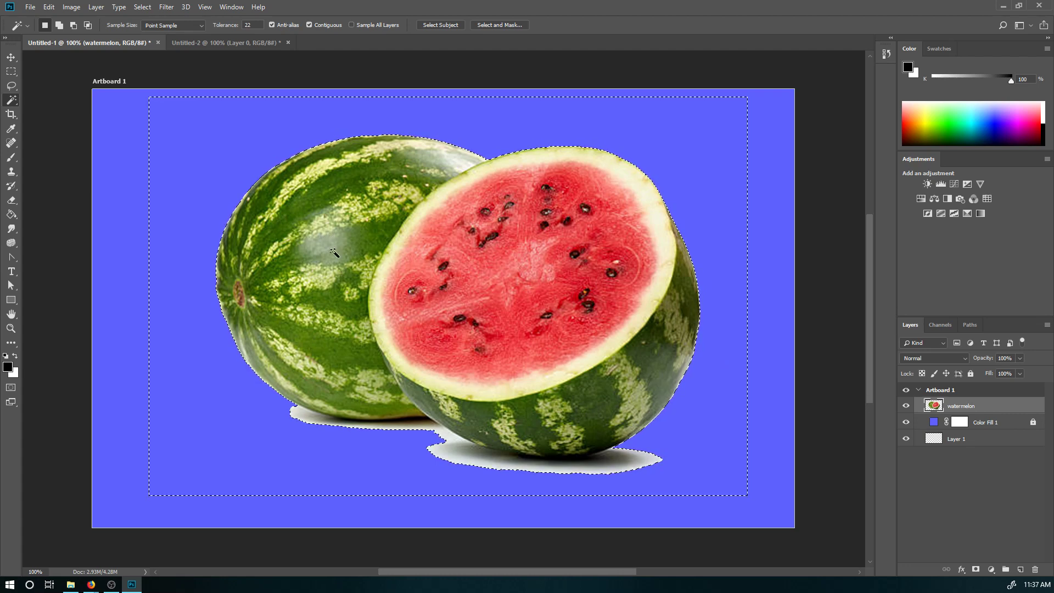
- Move the watermelon cutout slightly up and to the right on the artboard while its selection is still active
key("v")
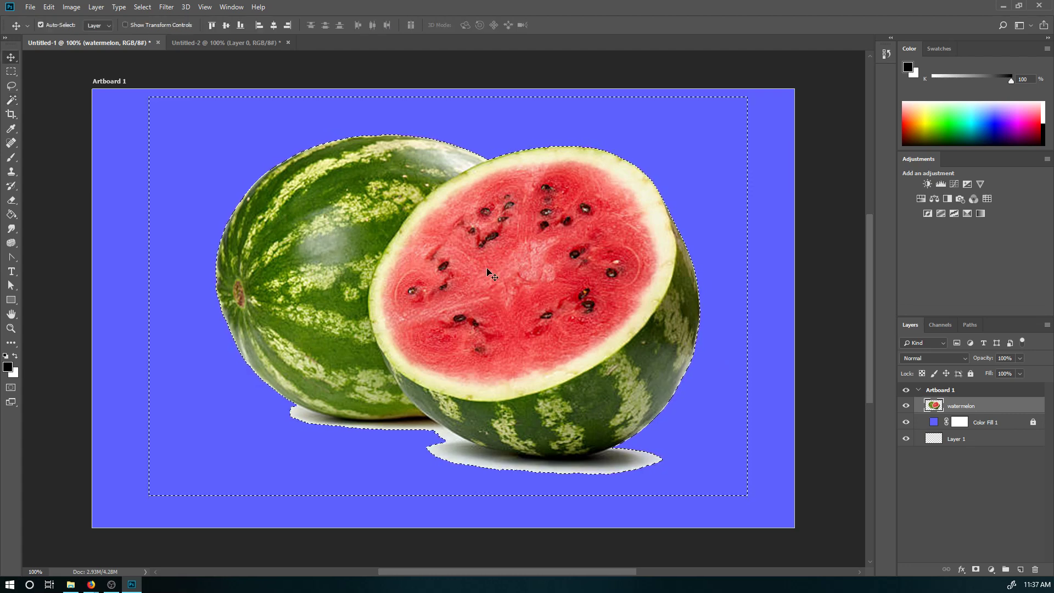
mouse_move(502, 262)
left_mouse_down()
mouse_move(456, 254)
mouse_move(488, 308)
mouse_move(486, 242)
mouse_move(479, 271)
mouse_move(561, 254)
mouse_move(505, 250)
left_mouse_up()
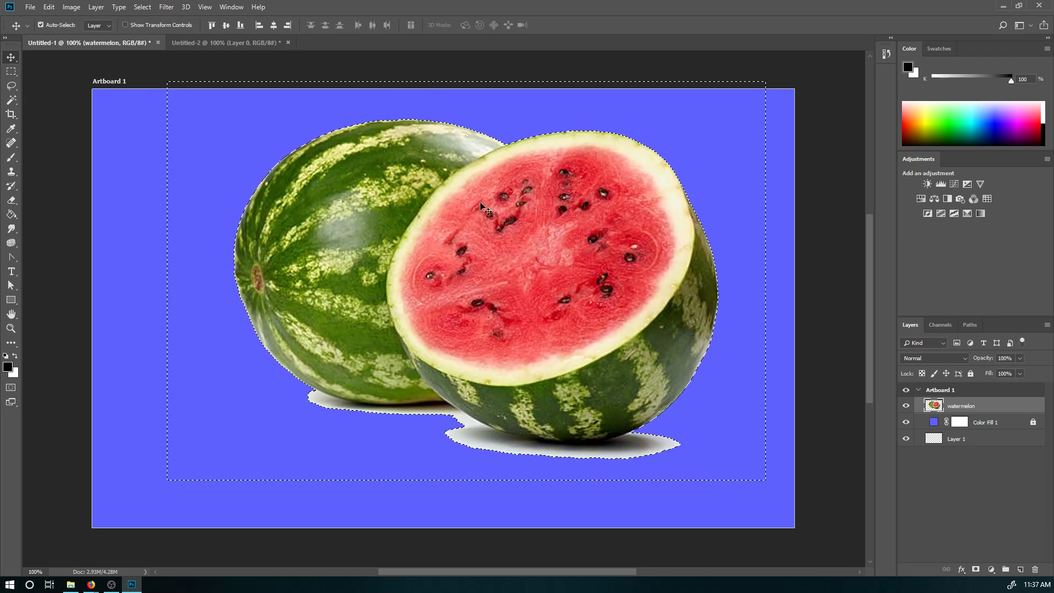
- Paint black brush strokes across the selected area around the watermelon, and undo all of them
key("b")
mouse_move(244, 408)
left_mouse_down()
mouse_move(194, 349)
mouse_move(433, 104)
mouse_move(603, 96)
mouse_move(758, 351)
mouse_move(713, 406)
mouse_move(406, 445)
mouse_move(282, 442)
mouse_move(193, 409)
mouse_move(184, 427)
left_mouse_up()
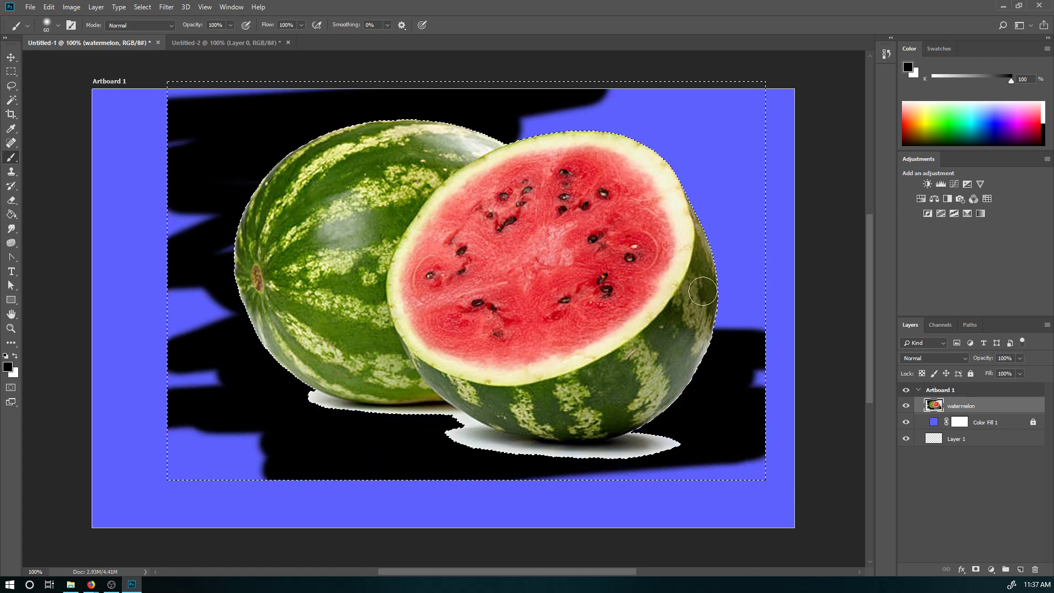
mouse_move(733, 76)
left_mouse_down()
mouse_move(726, 101)
mouse_move(550, 206)
left_mouse_up()
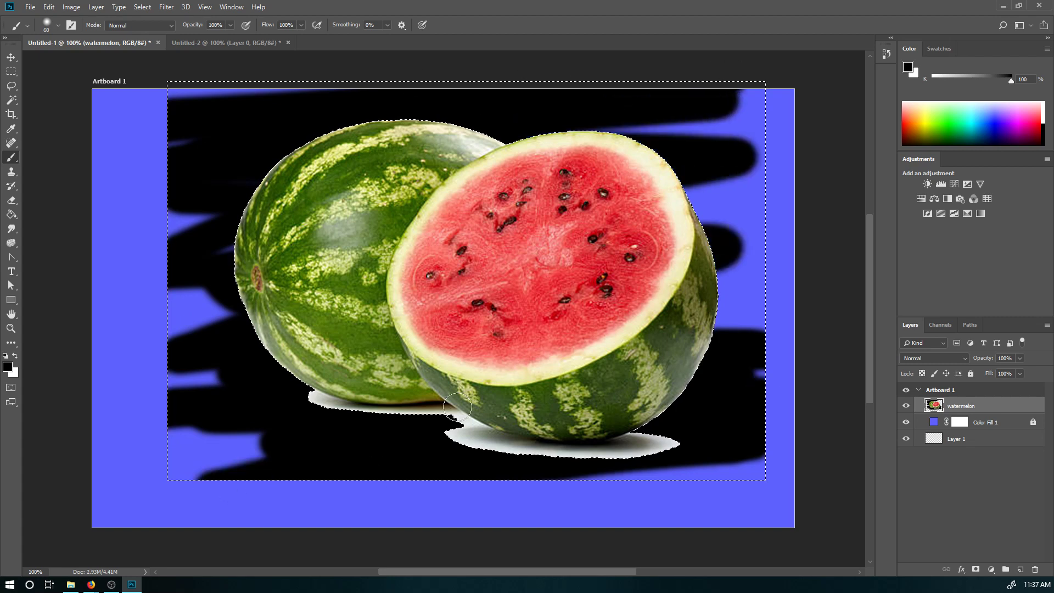
left_click_drag(140, 465, 315, 469)
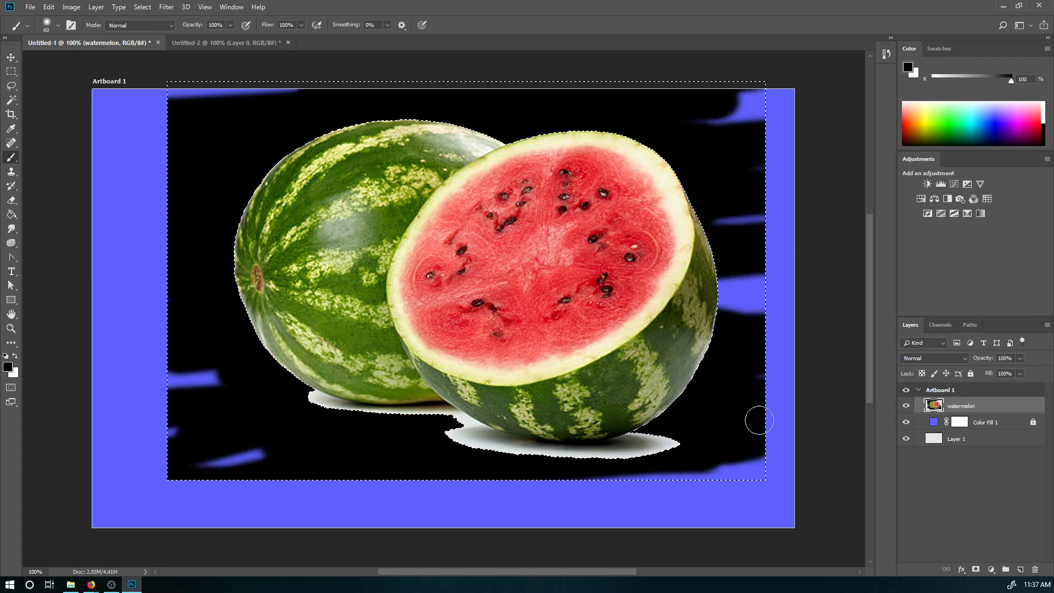
mouse_move(741, 460)
left_mouse_down()
mouse_move(687, 278)
mouse_move(774, 291)
left_mouse_up()
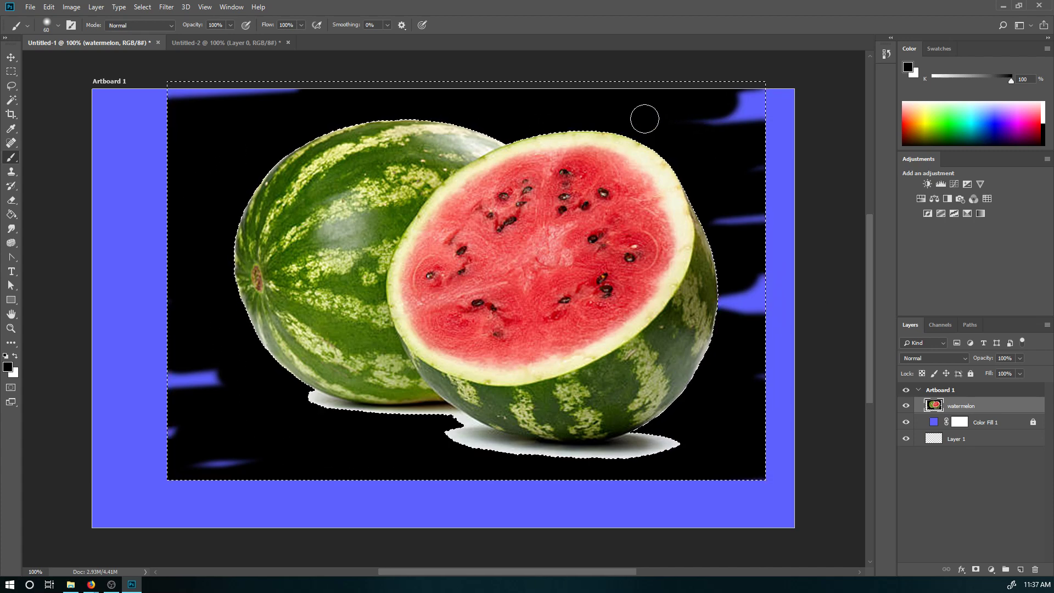
key("ctrl+alt+z")
key("ctrl+alt+z")
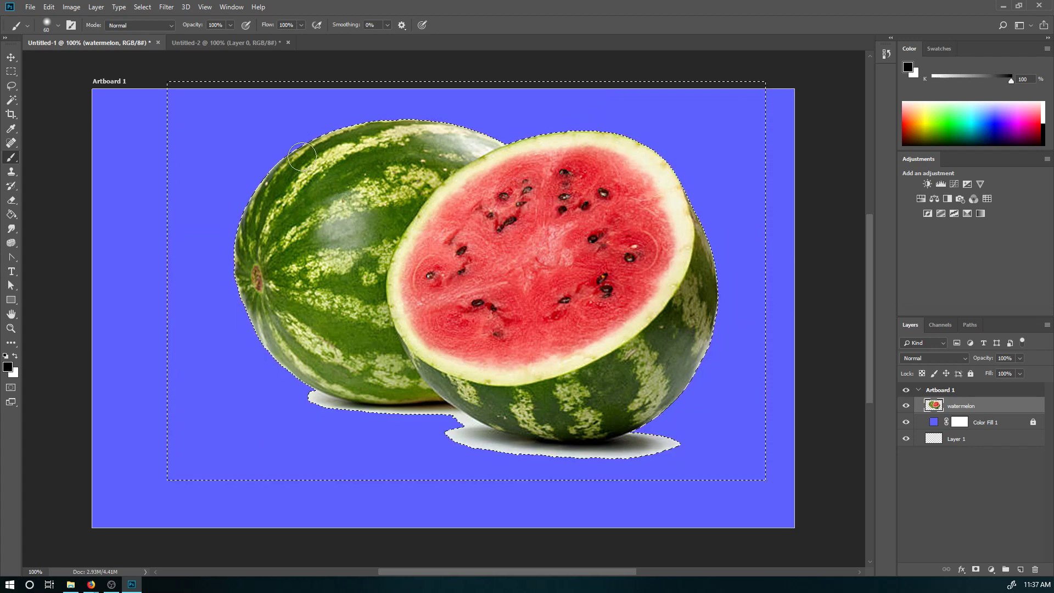
- Deselect the active selection and move the watermelon layer slightly down on the artboard
left_click(142, 7)
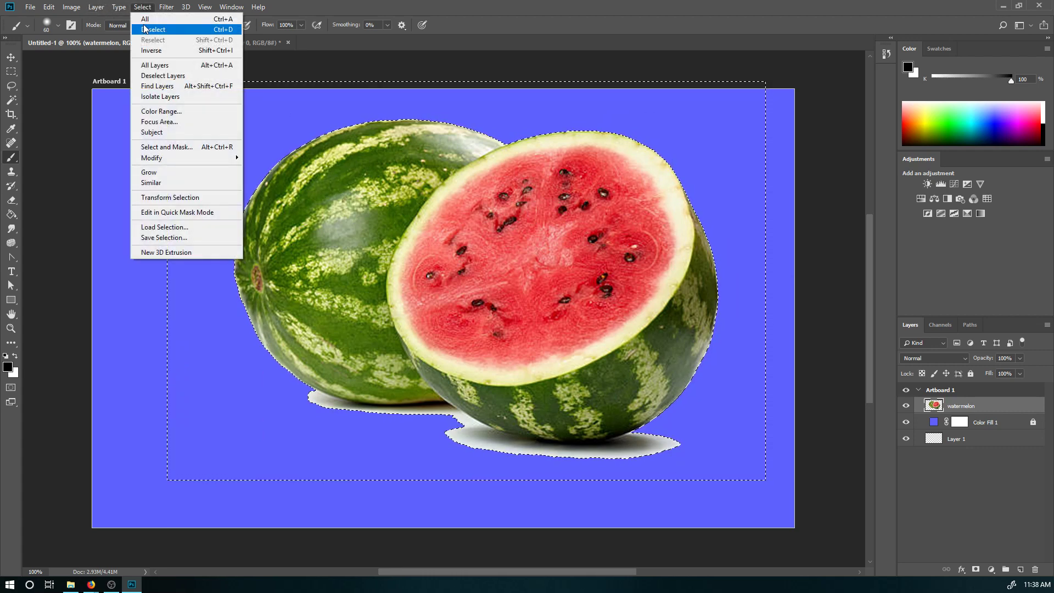
left_click(145, 29)
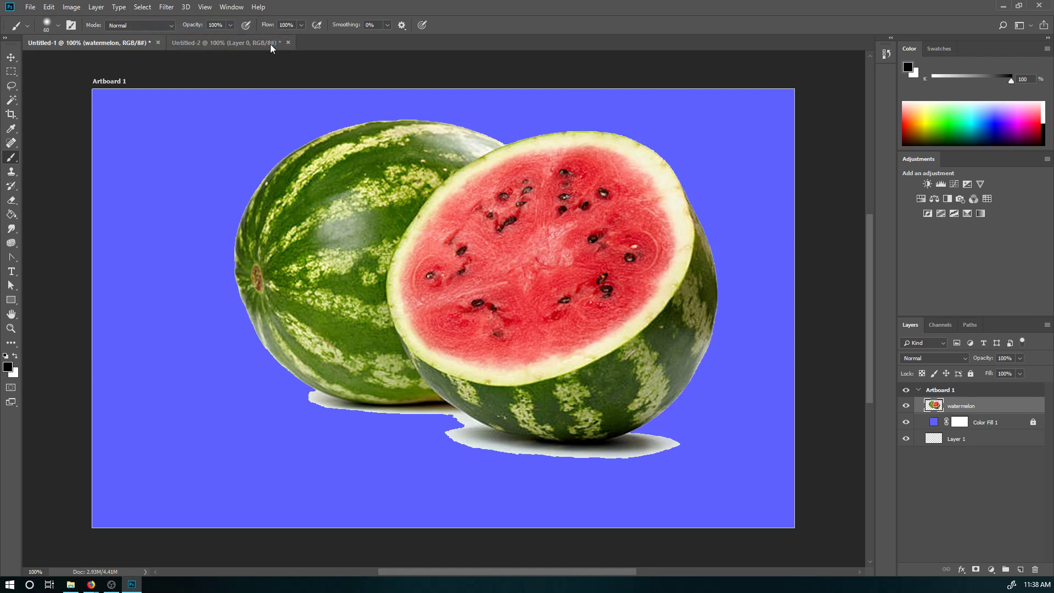
key("v")
left_click_drag(499, 215, 495, 241)
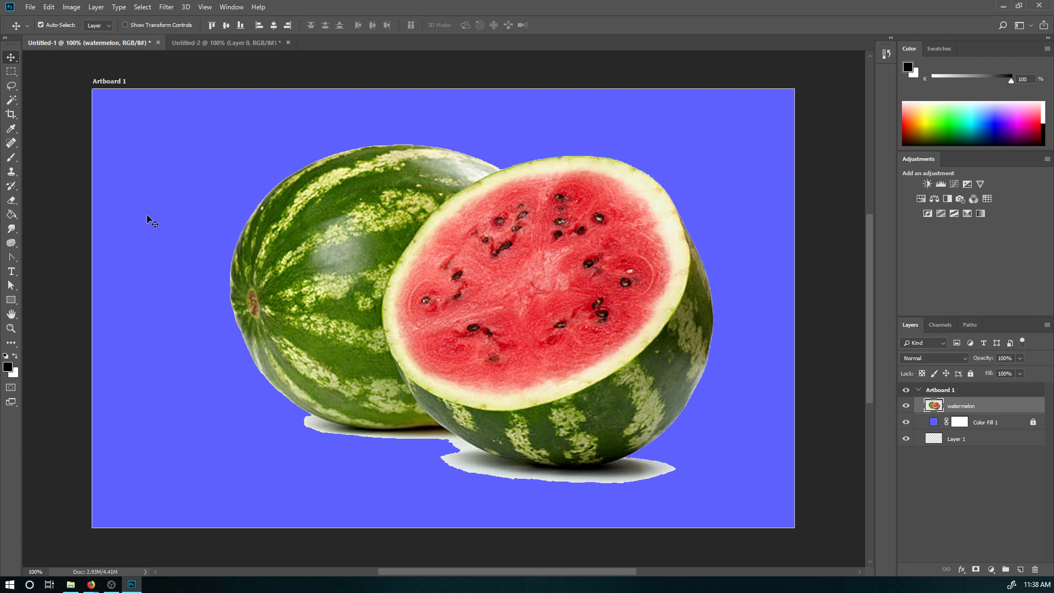
- Try a black brush stroke and an eraser stroke across the whole watermelon, undoing each one
key("b")
left_click_drag(219, 178, 336, 266)
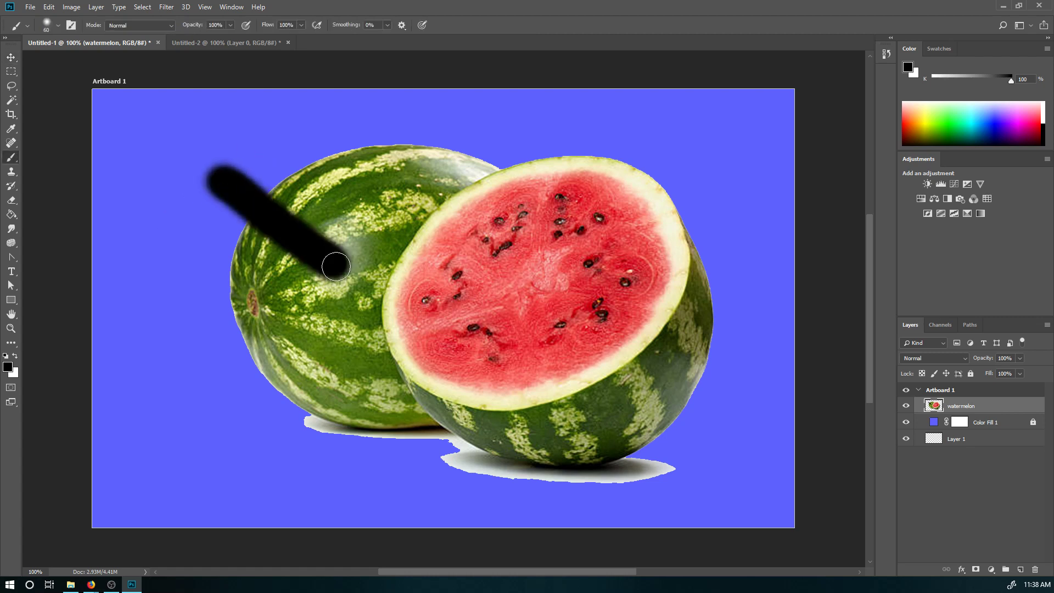
key("ctrl+z")
key("e")
mouse_move(261, 177)
left_mouse_down()
mouse_move(357, 249)
mouse_move(258, 198)
mouse_move(423, 322)
left_mouse_up()
key("ctrl+z")
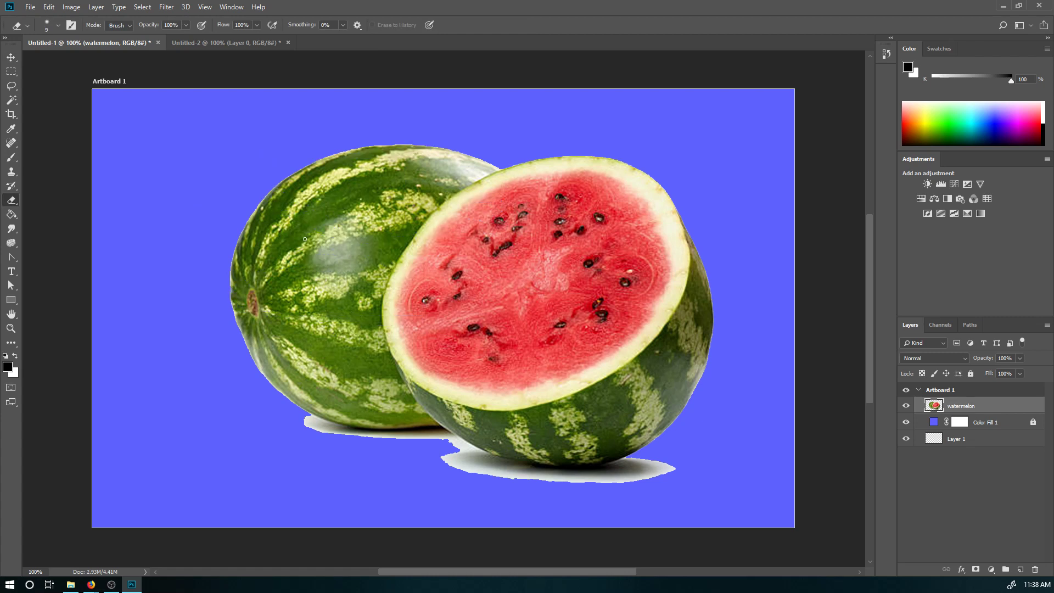
- Zoom in on the watermelon and nudge its layer slightly down and to the right
key("z")
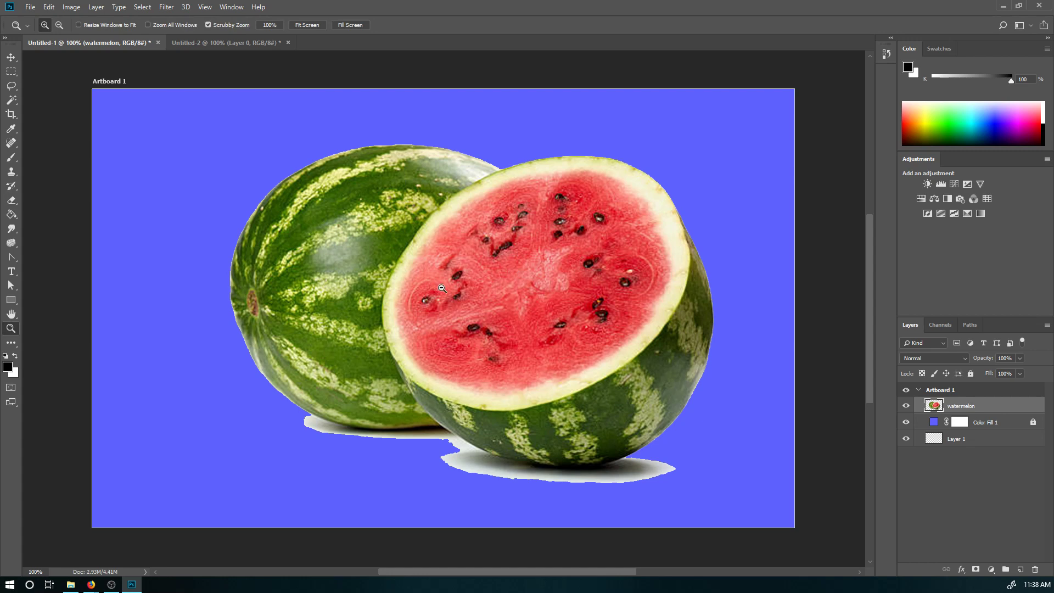
left_click_drag(435, 287, 469, 283)
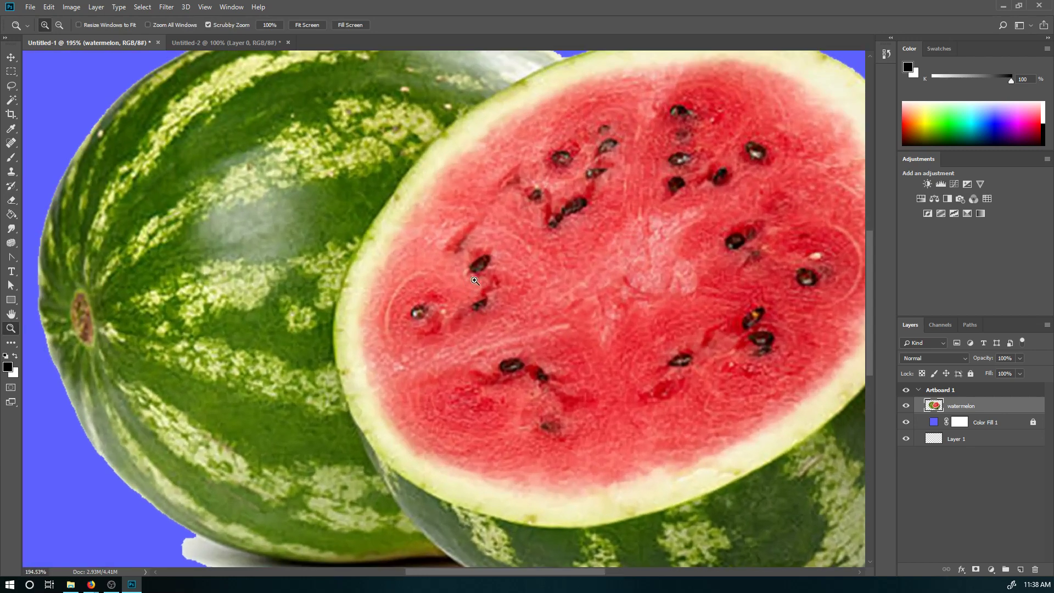
key("v")
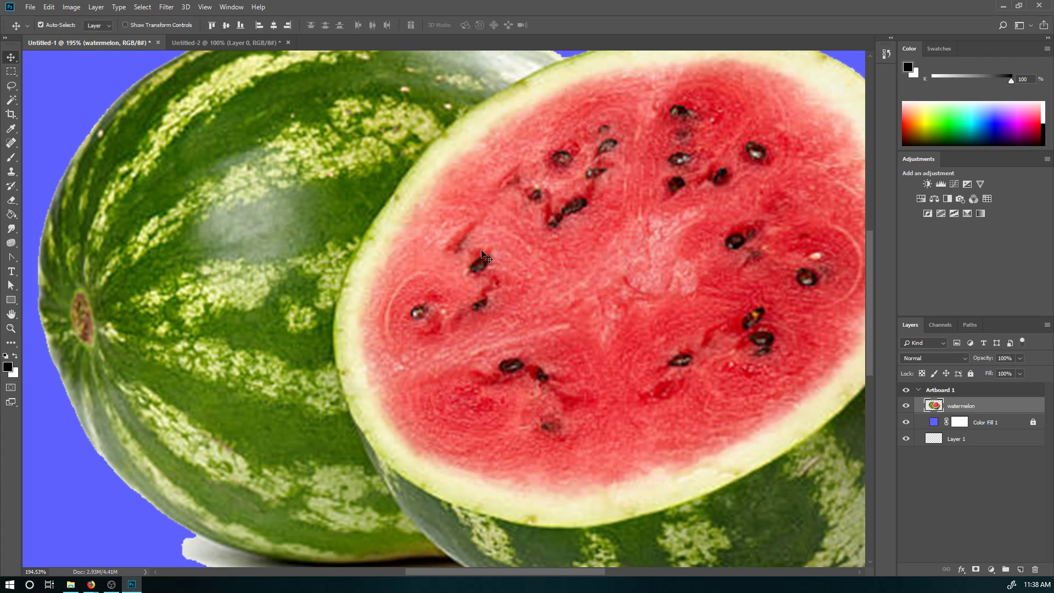
left_click_drag(654, 252, 346, 326)
key("z")
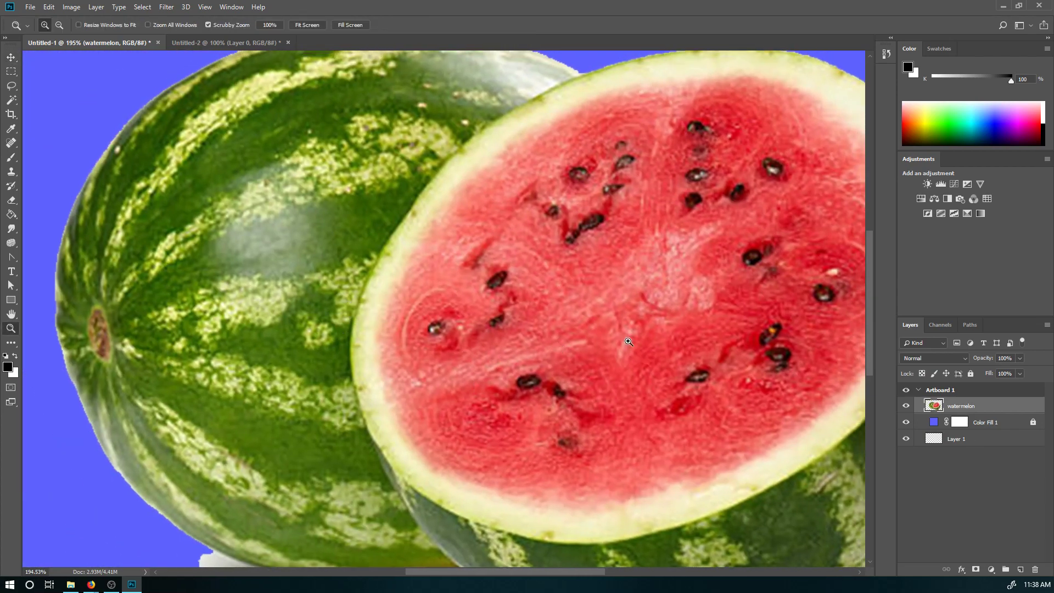
left_click(628, 341, "alt")
left_click_drag(652, 361, 562, 349)
left_click_drag(480, 344, 505, 344)
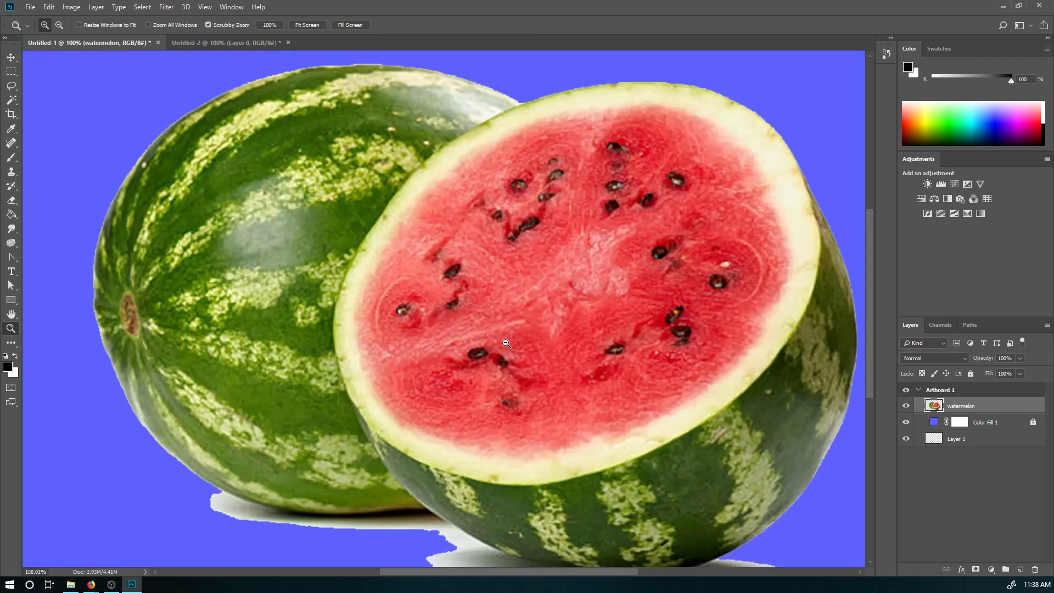
- Paint a black stroke and a single dab near the whole watermelon's lower edge, and undo both
key("b")
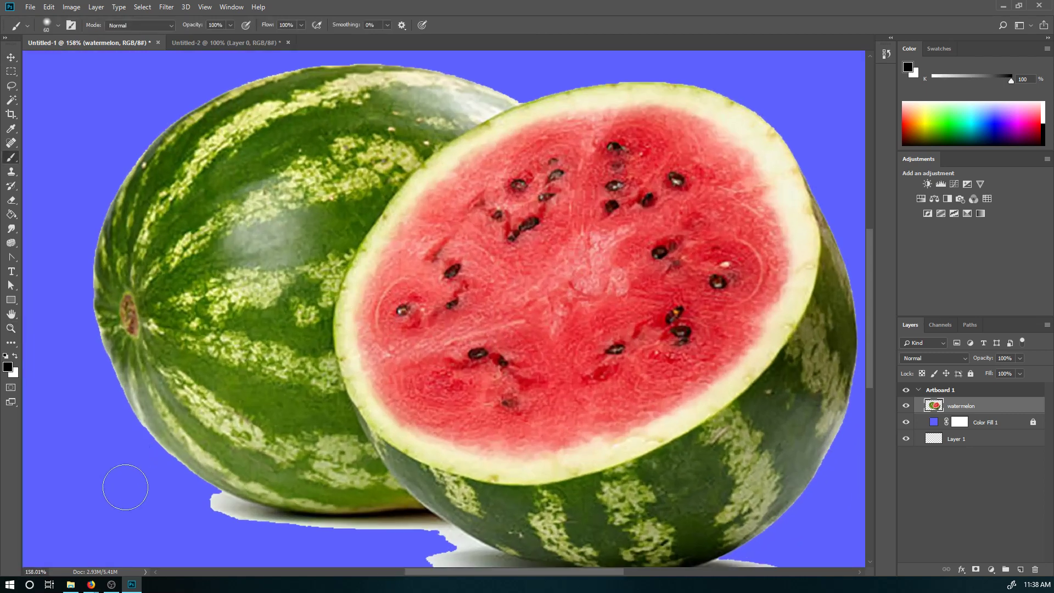
left_click_drag(126, 487, 311, 449)
left_click(334, 536)
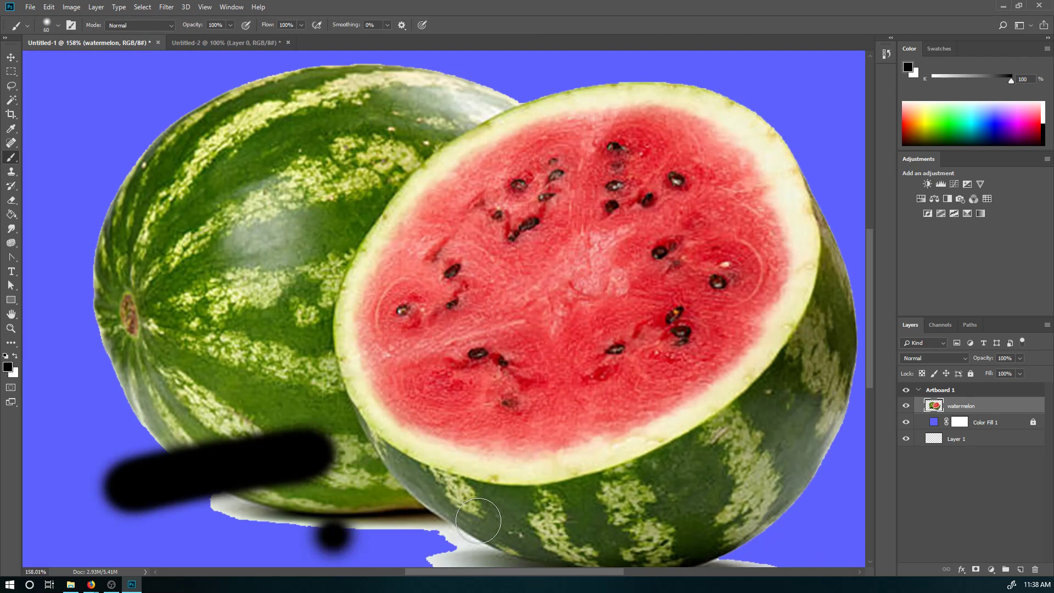
key("ctrl+z")
key("ctrl+z")
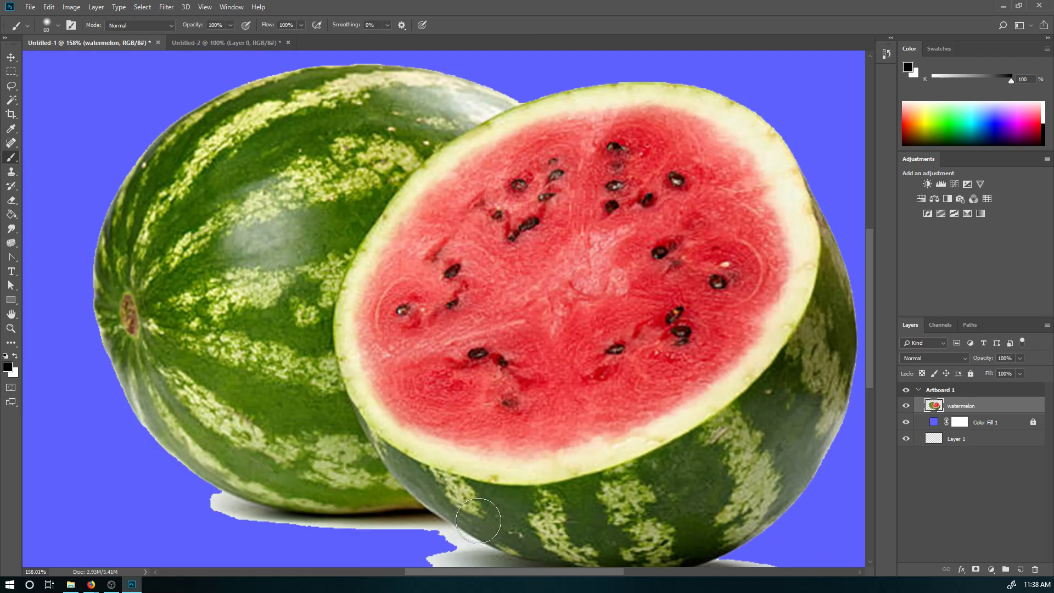
key("z")
key("ctrl+0")
key("v")
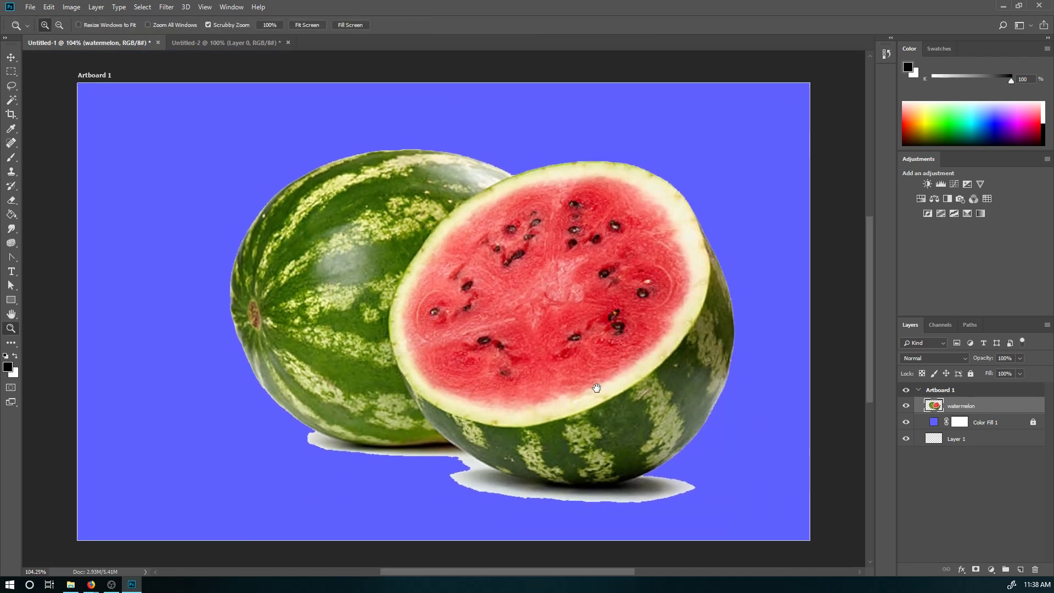
left_click_drag(695, 352, 684, 346)
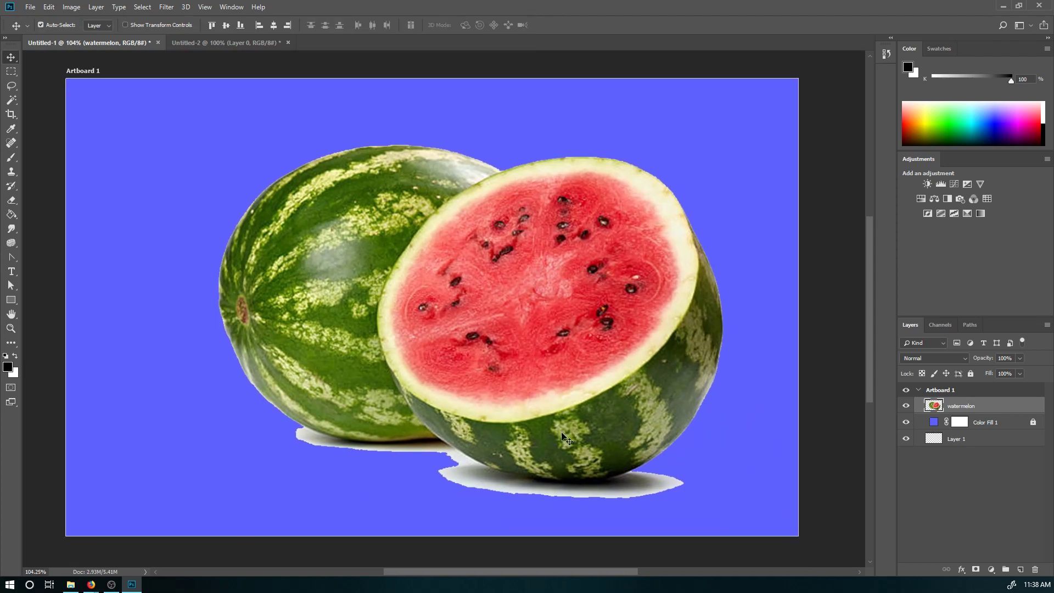
key("e")
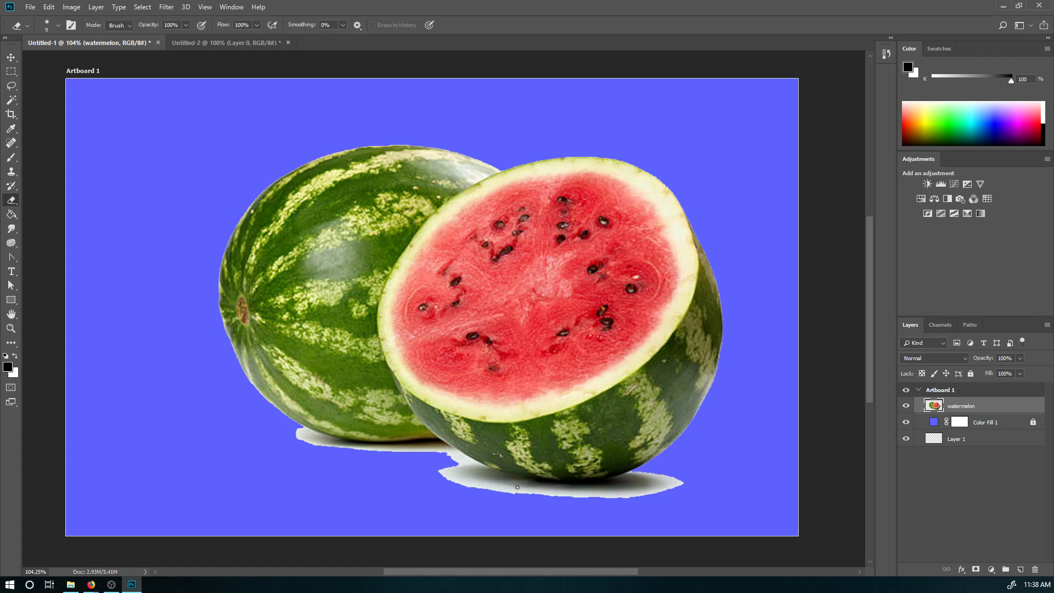
key("v")
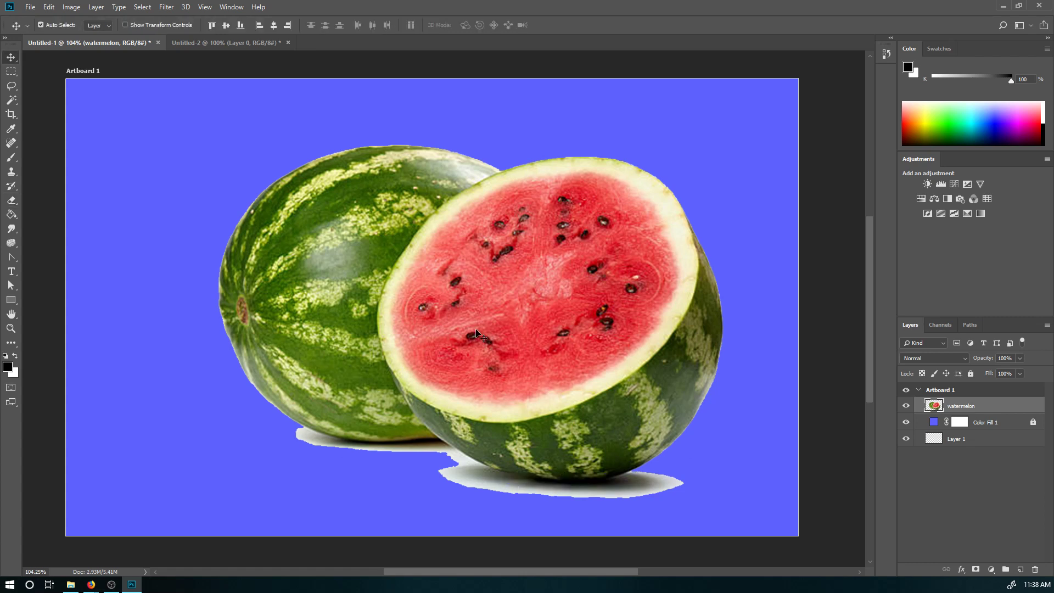
- Add a Hue/Saturation adjustment layer above the watermelon layer
left_click(991, 569)
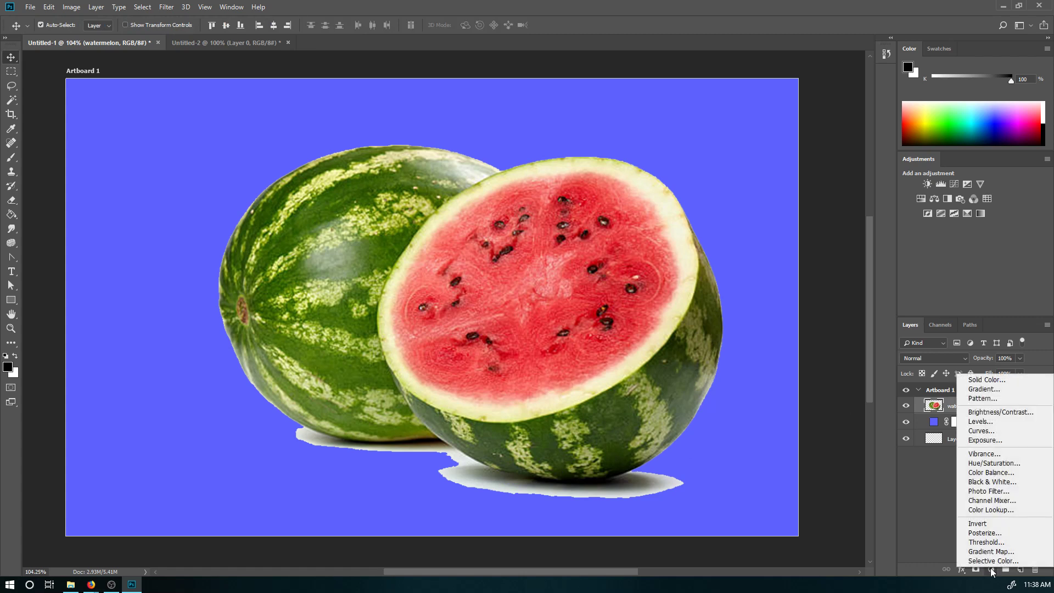
left_click(989, 464)
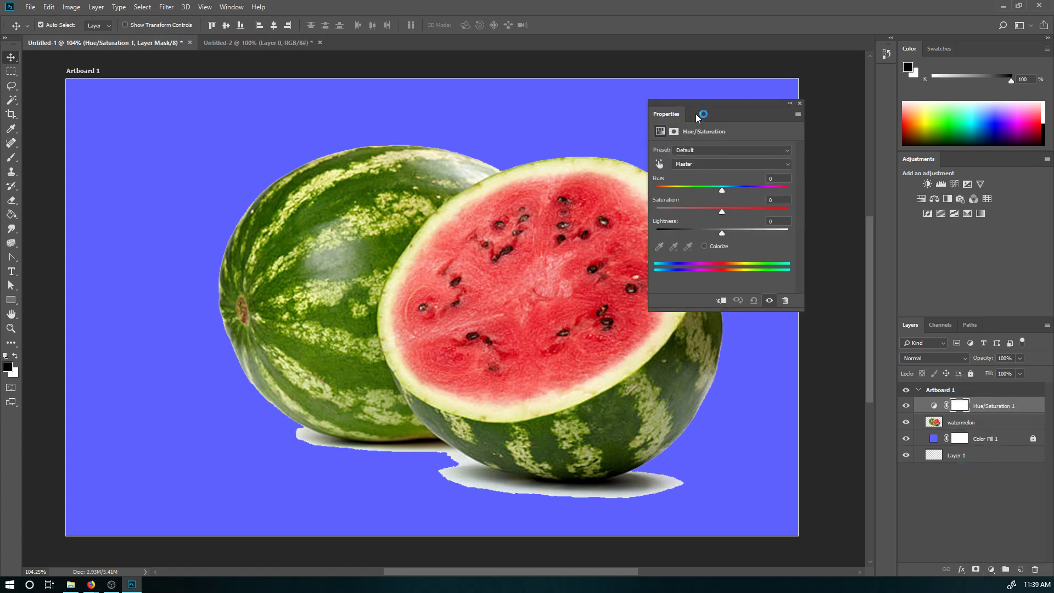
- Close the Properties panel, and undock and close the Color and Swatches panels
left_click(799, 103)
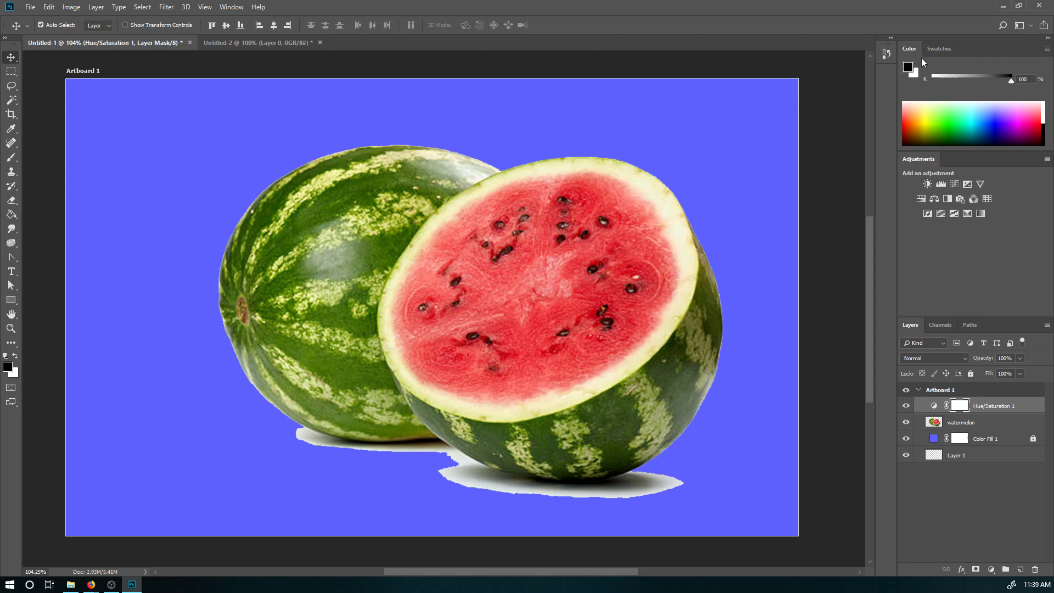
left_click_drag(917, 50, 580, 175)
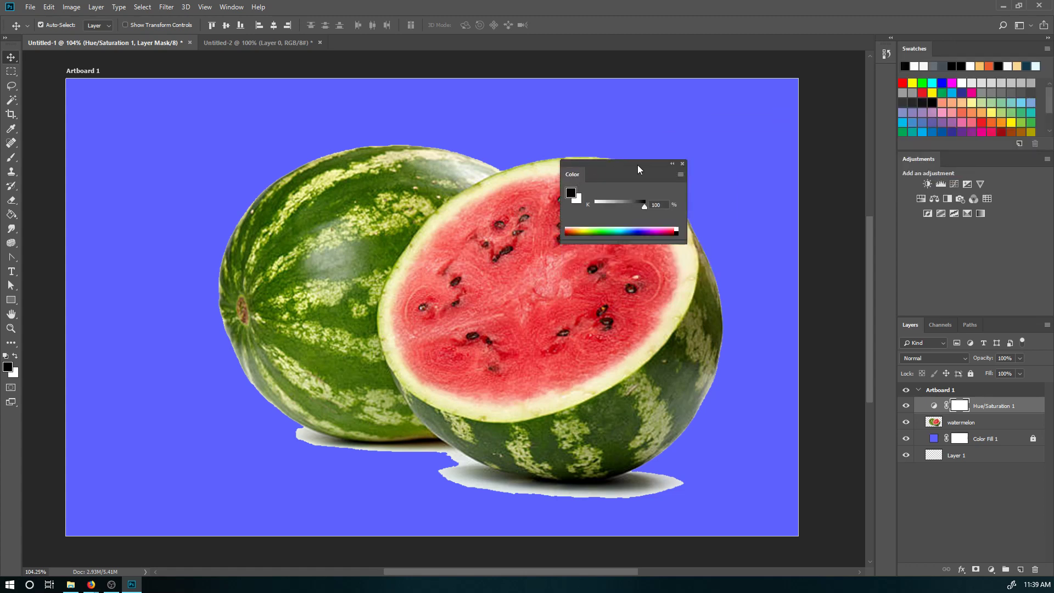
left_click(682, 164)
left_click_drag(904, 51, 623, 138)
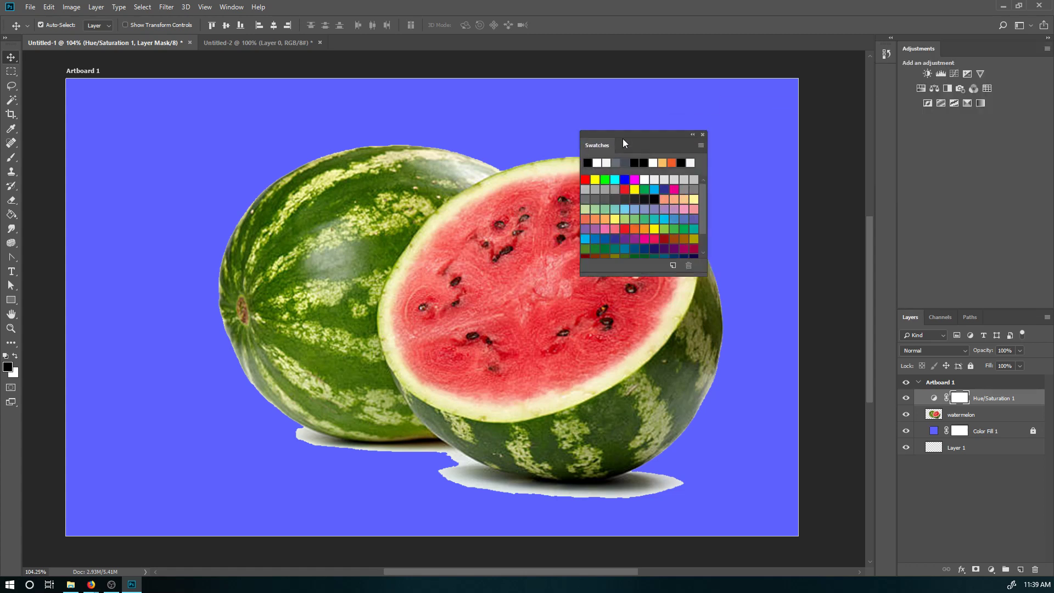
left_click(703, 134)
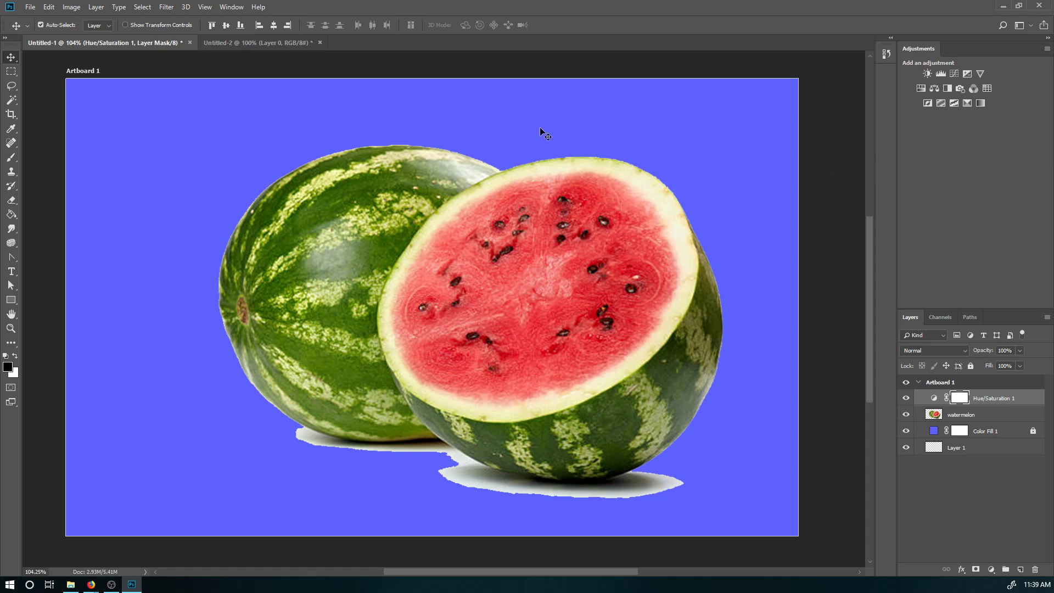
- Reset the Essentials workspace to its default panel layout
left_click(240, 8)
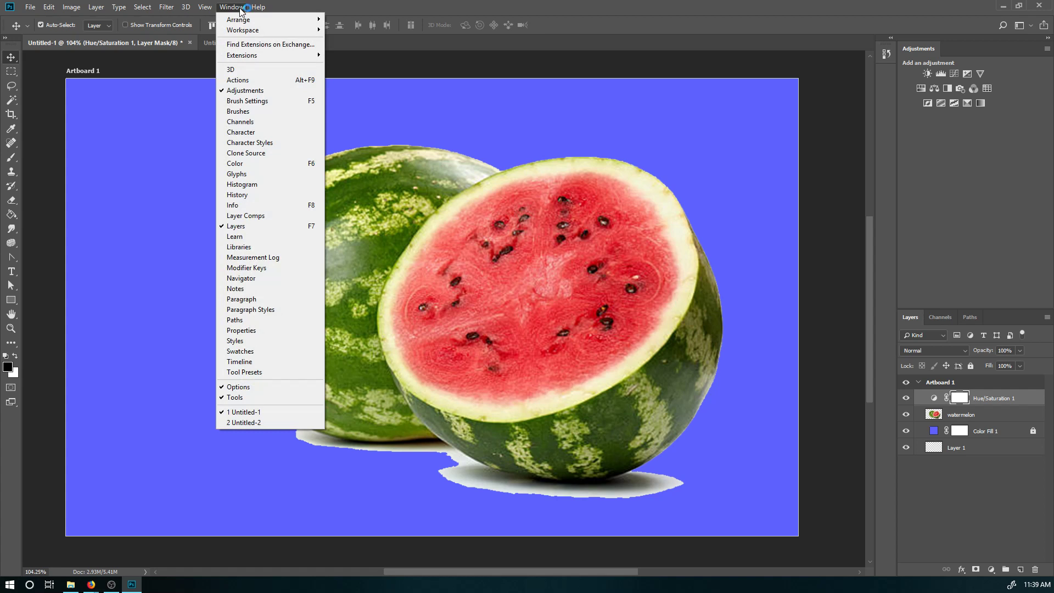
mouse_move(239, 32)
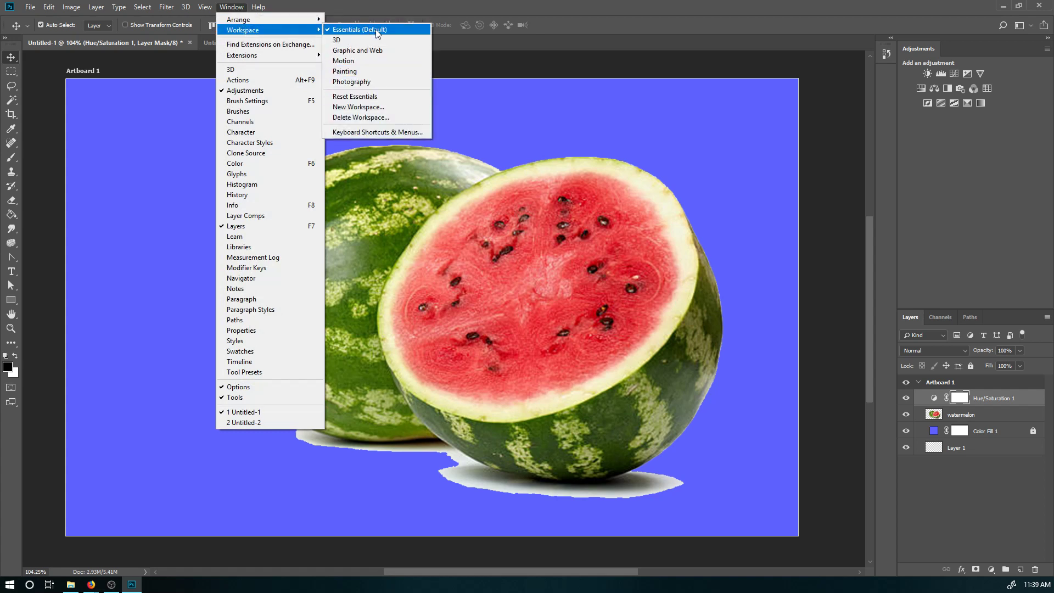
left_click(353, 95)
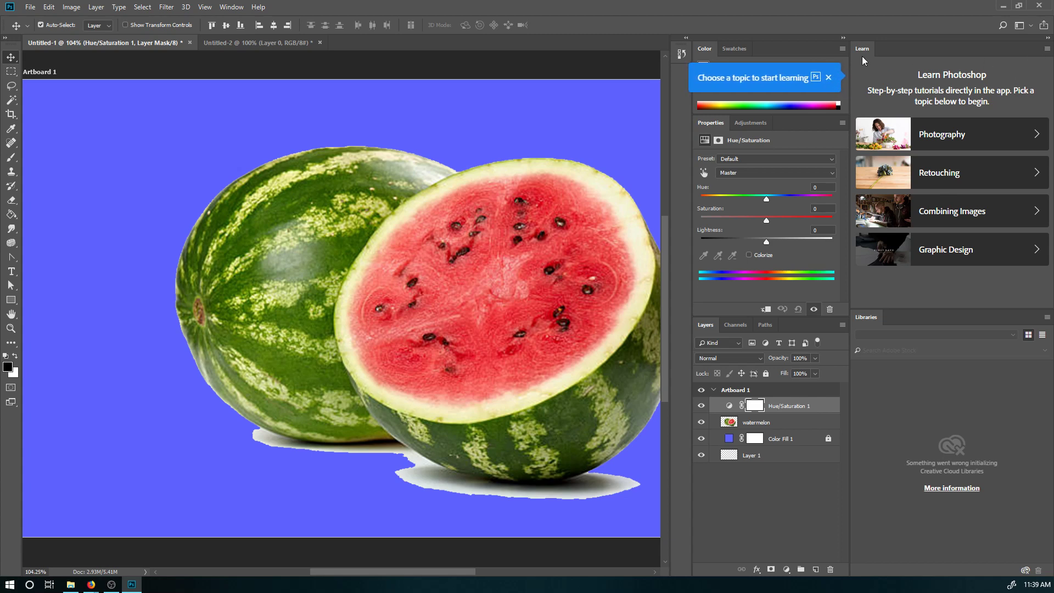
- Undock and close the Learn panel, and close the Libraries panel
left_click_drag(861, 49, 339, 133)
left_click(526, 125)
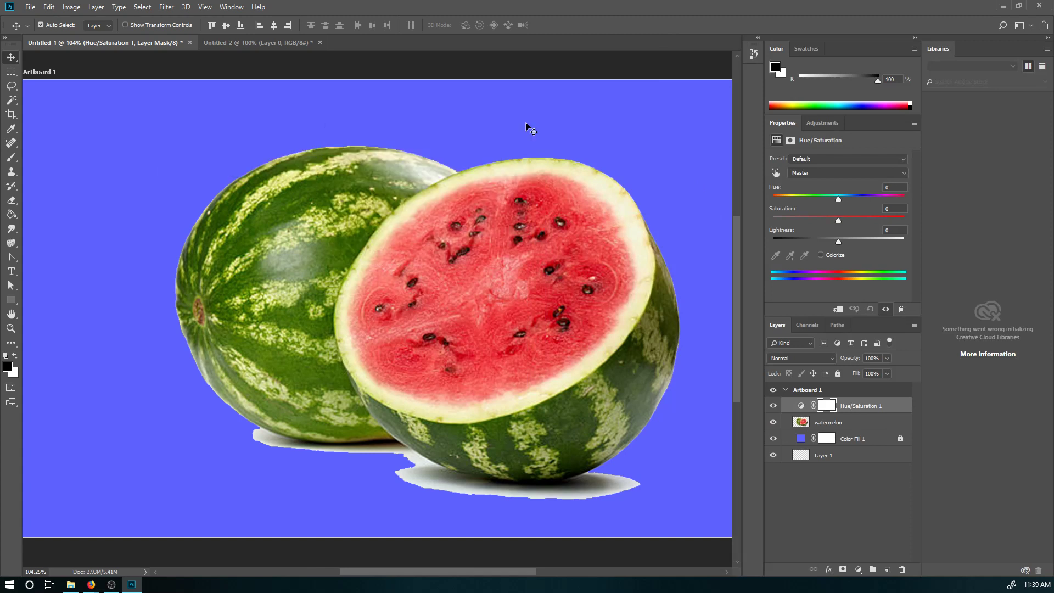
left_click(1047, 48)
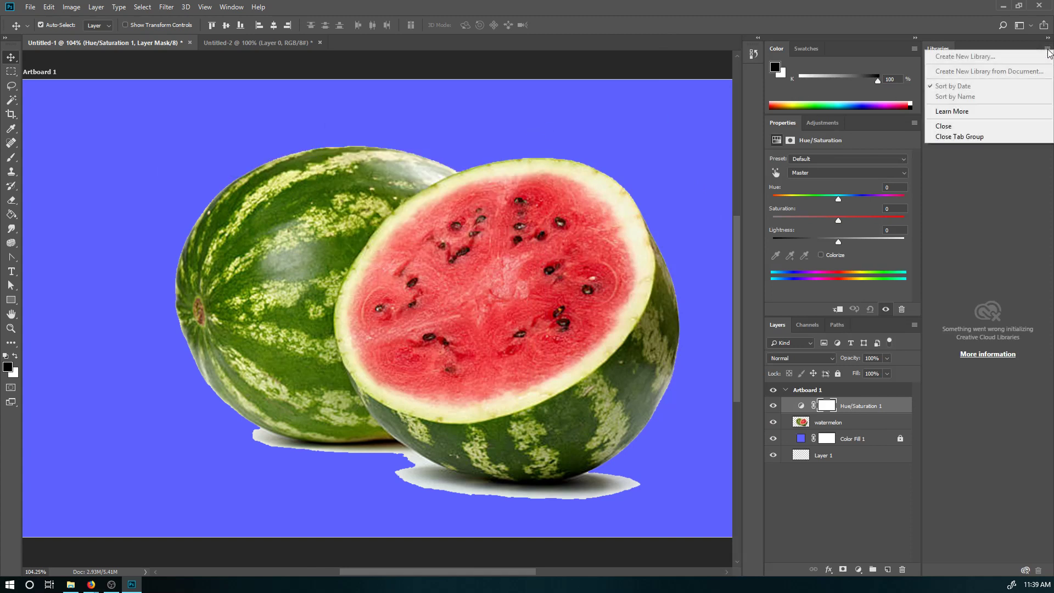
left_click(944, 126)
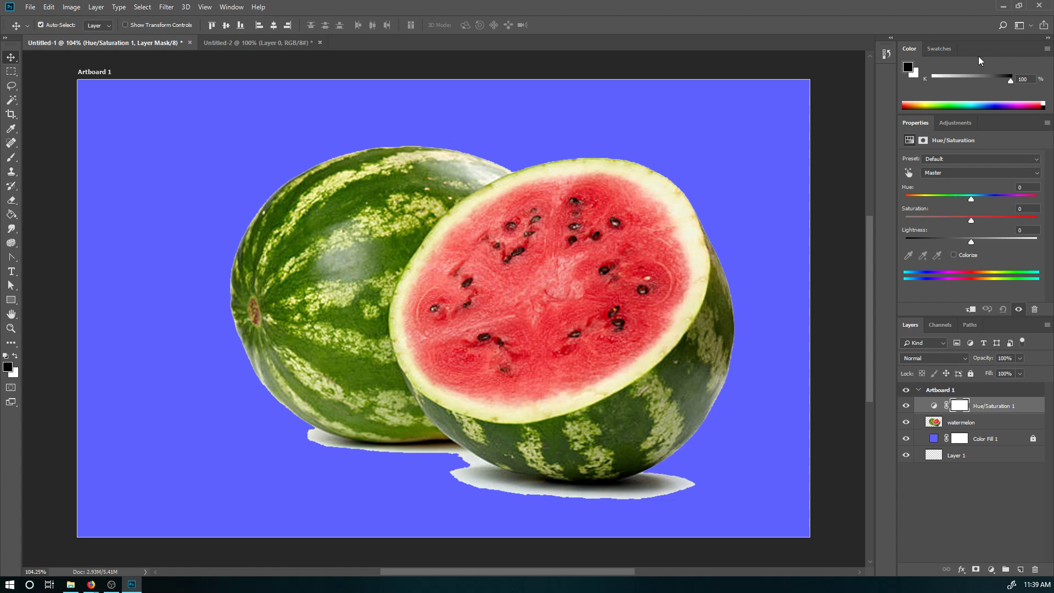
- Group Properties as the first tab beside Color and Swatches, close the Adjustments panel, and enlarge the Layers panel
left_click_drag(908, 120, 988, 47)
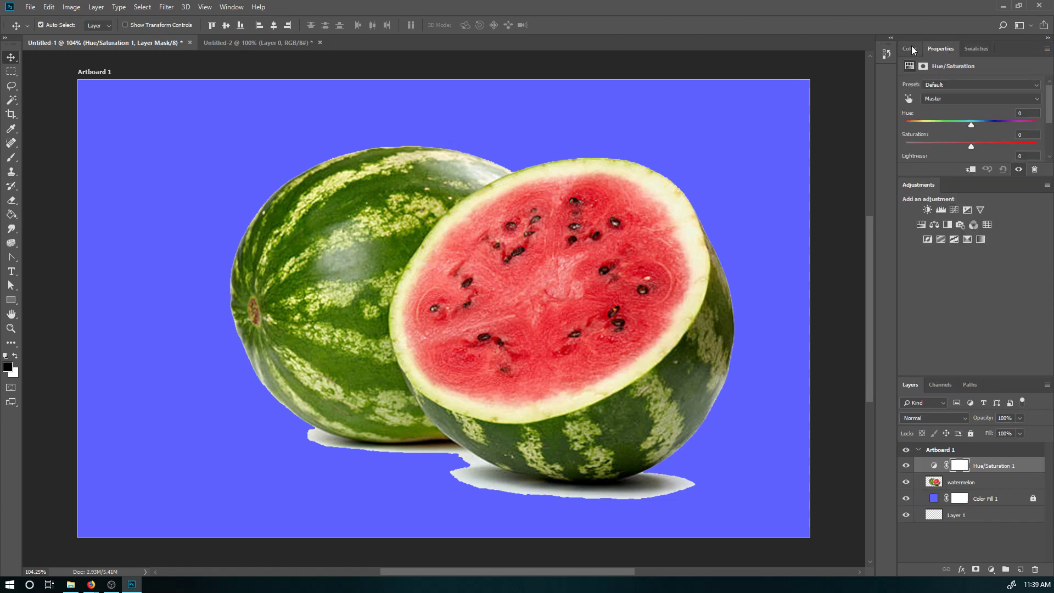
left_click_drag(910, 48, 951, 50)
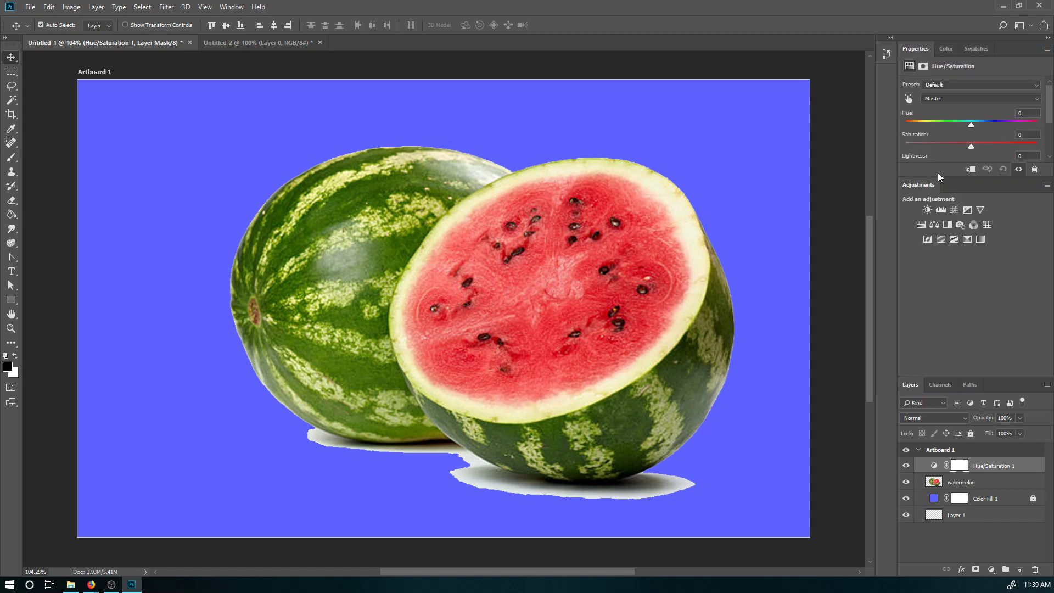
left_click_drag(924, 186, 602, 174)
left_click(686, 162)
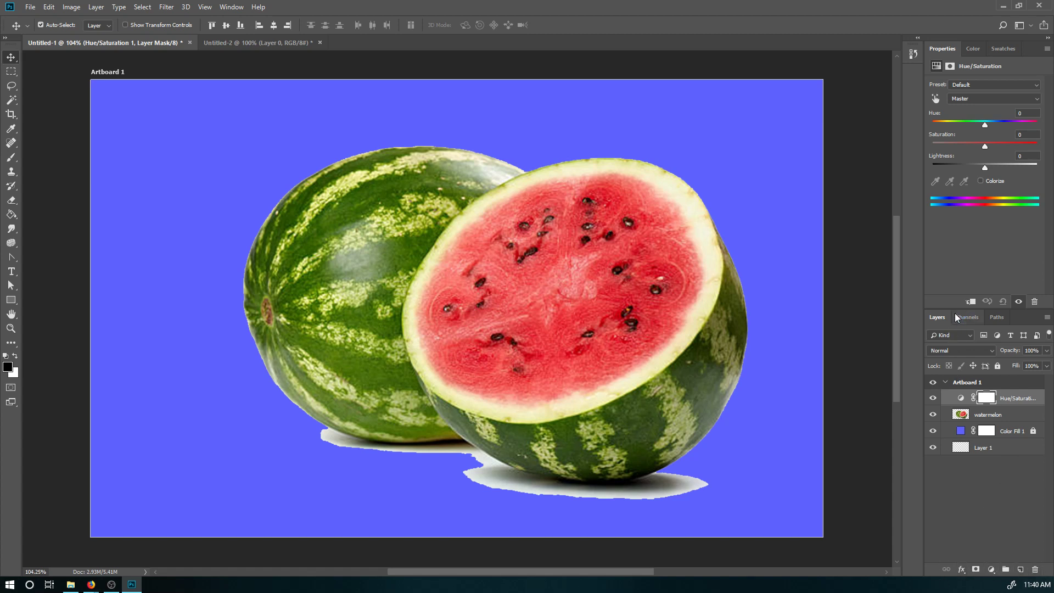
left_click_drag(956, 311, 948, 232)
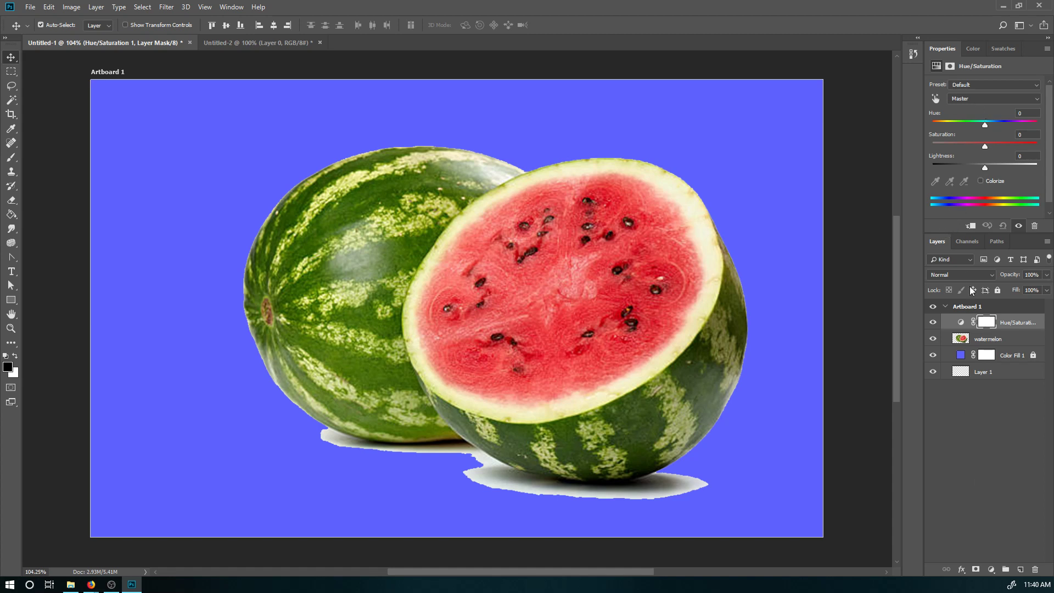
- Delete the Hue/Saturation adjustment layer above the watermelon layer
left_click(960, 322)
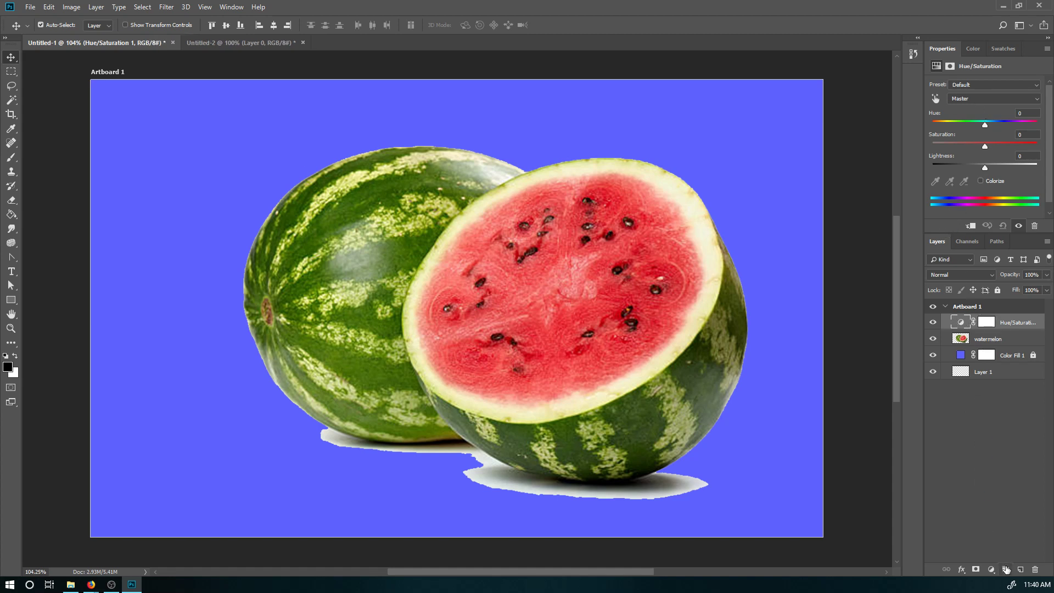
left_click(1034, 570)
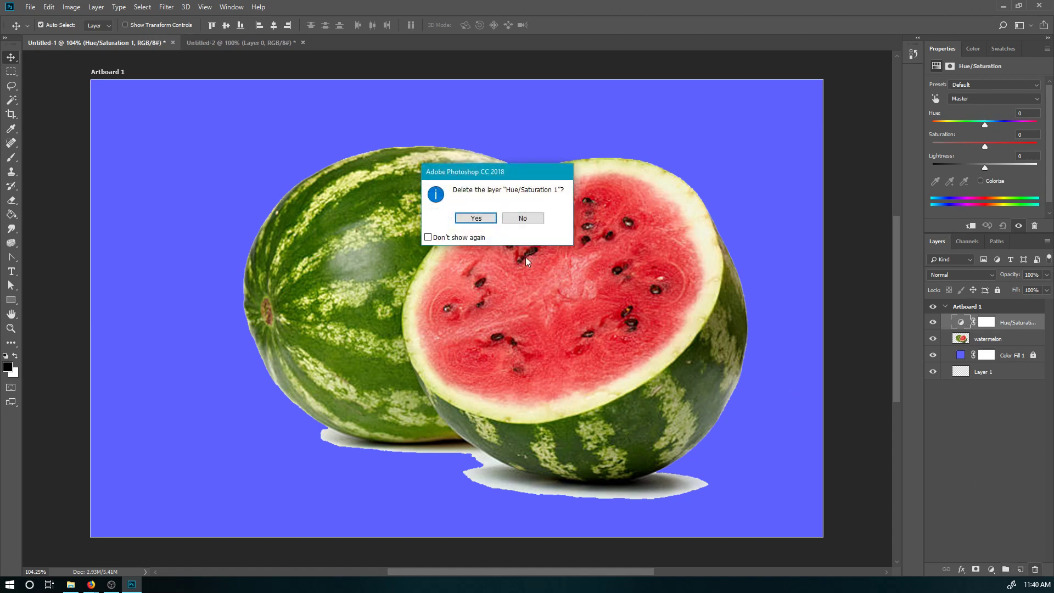
left_click(475, 215)
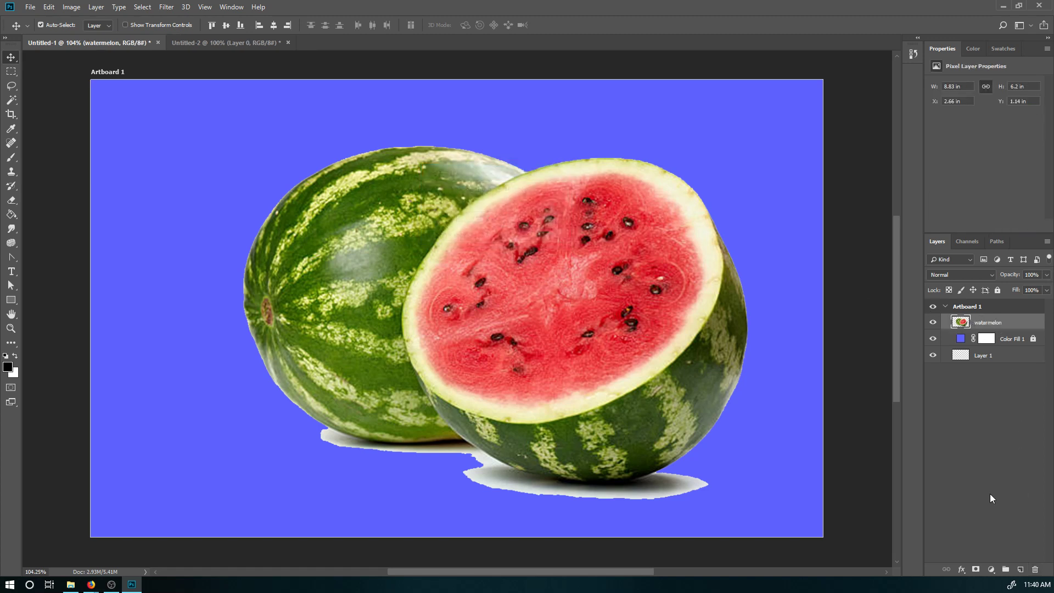
- Add a new Hue/Saturation adjustment layer above the watermelon layer and set its Hue to -141
left_click(989, 570)
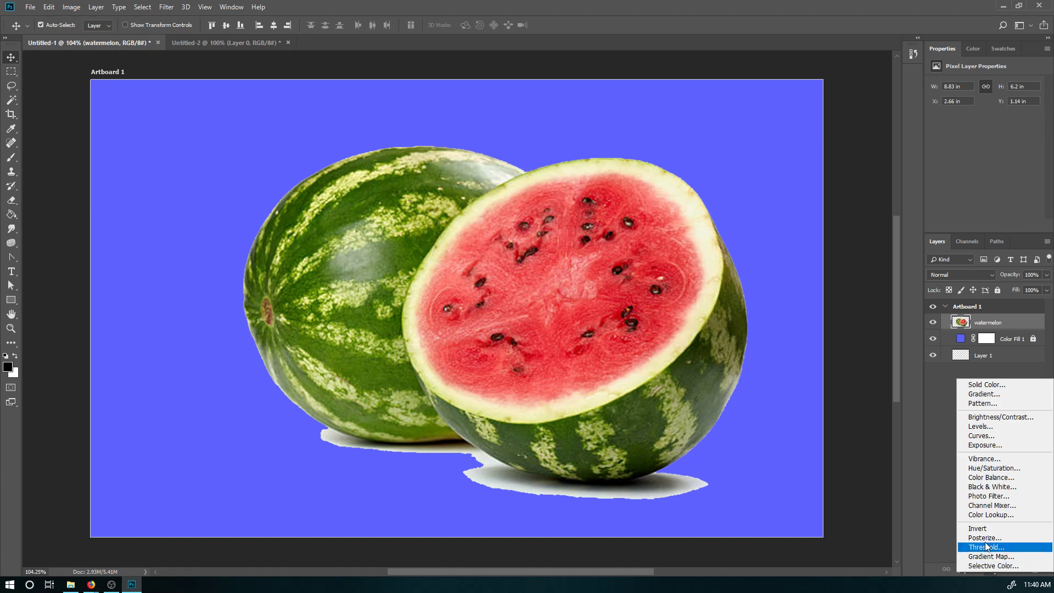
left_click(981, 469)
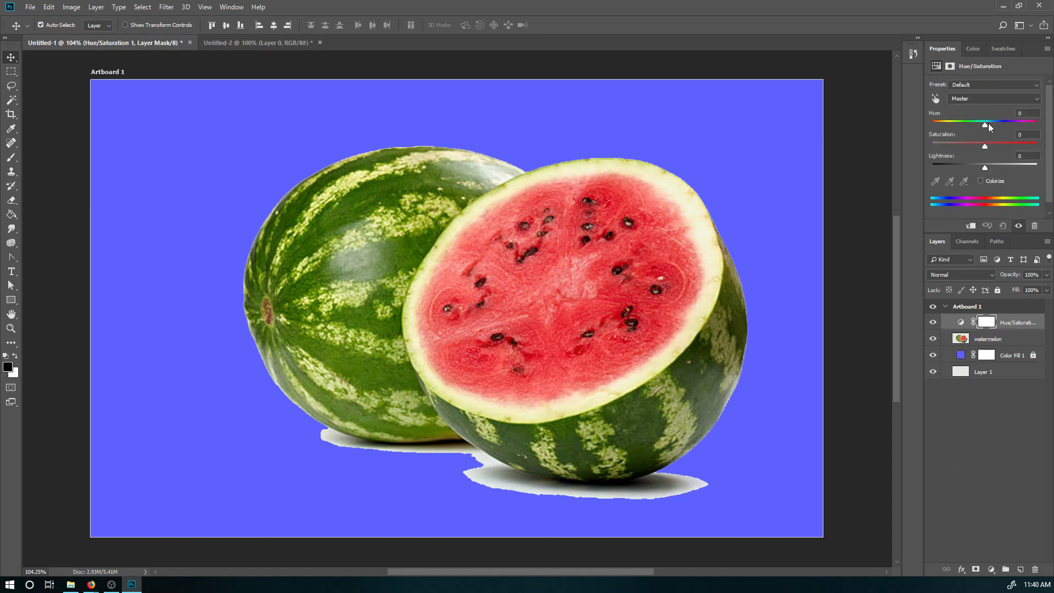
left_click_drag(986, 123, 940, 130)
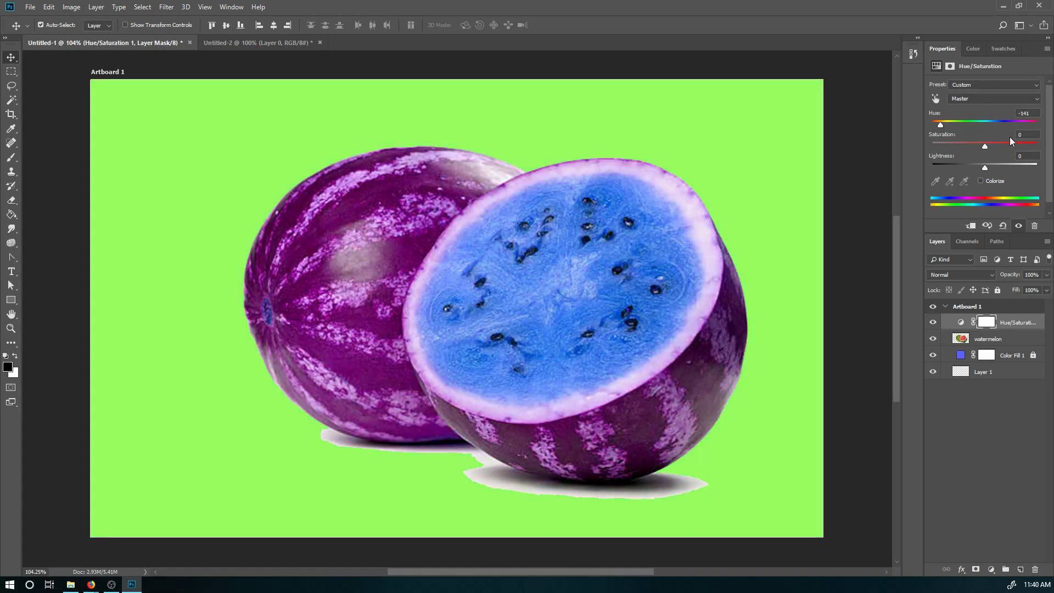
- Clip the Hue/Saturation adjustment to the watermelon layer and set its Hue to -165
left_click(1004, 329, "alt")
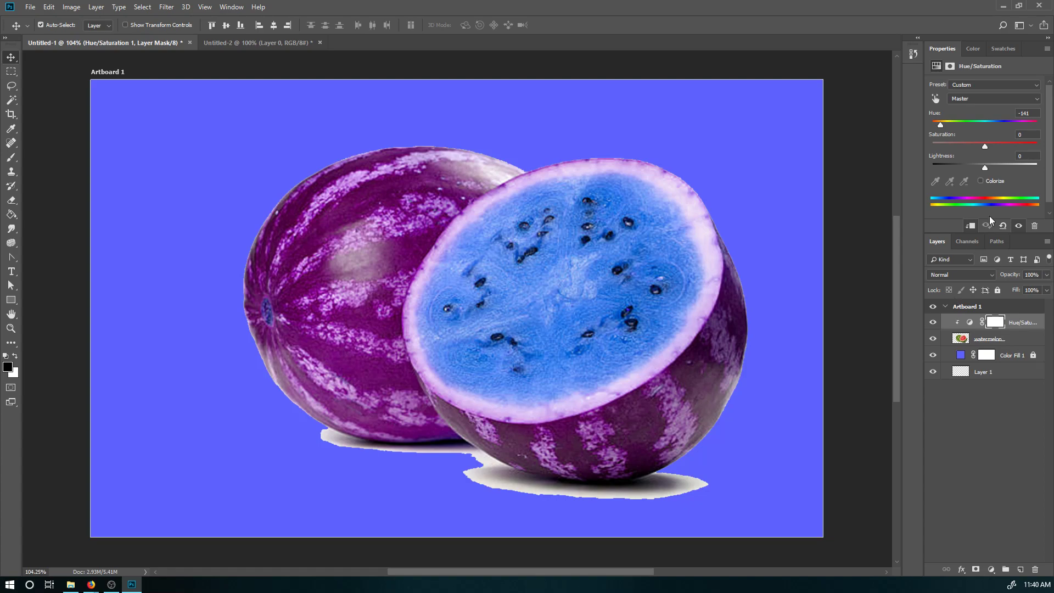
left_click_drag(984, 124, 936, 127)
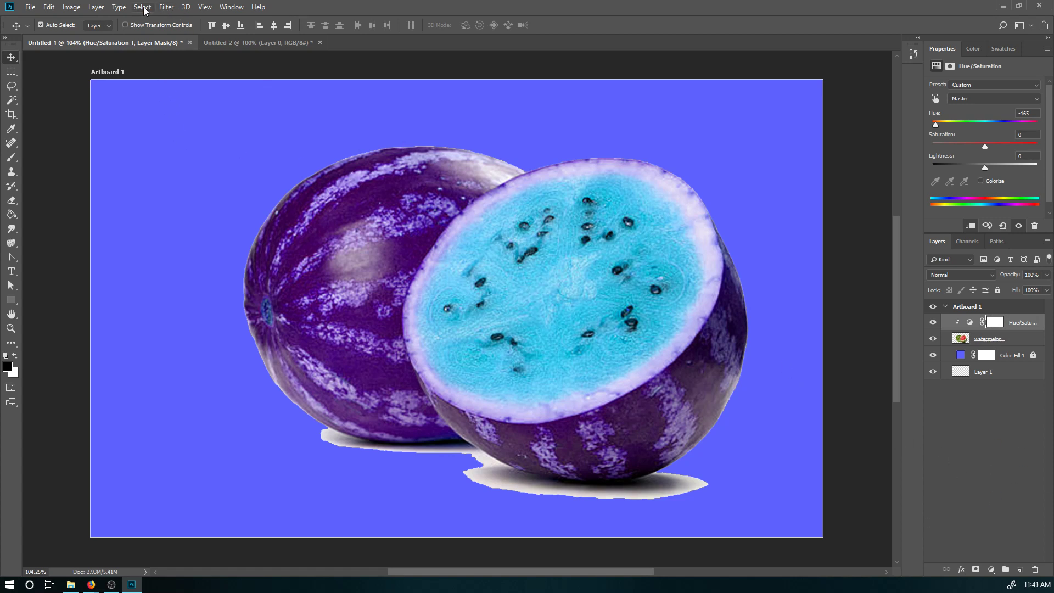
left_click(122, 7)
left_click(122, 7)
- Add a Black & White adjustment layer above the Hue/Saturation layer
left_click(992, 570)
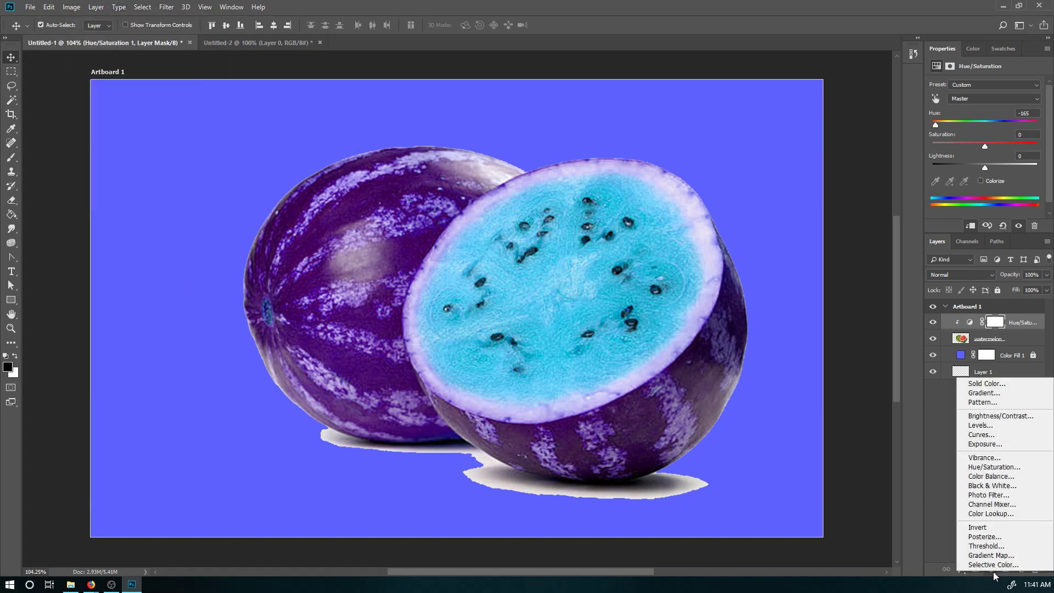
left_click(995, 485)
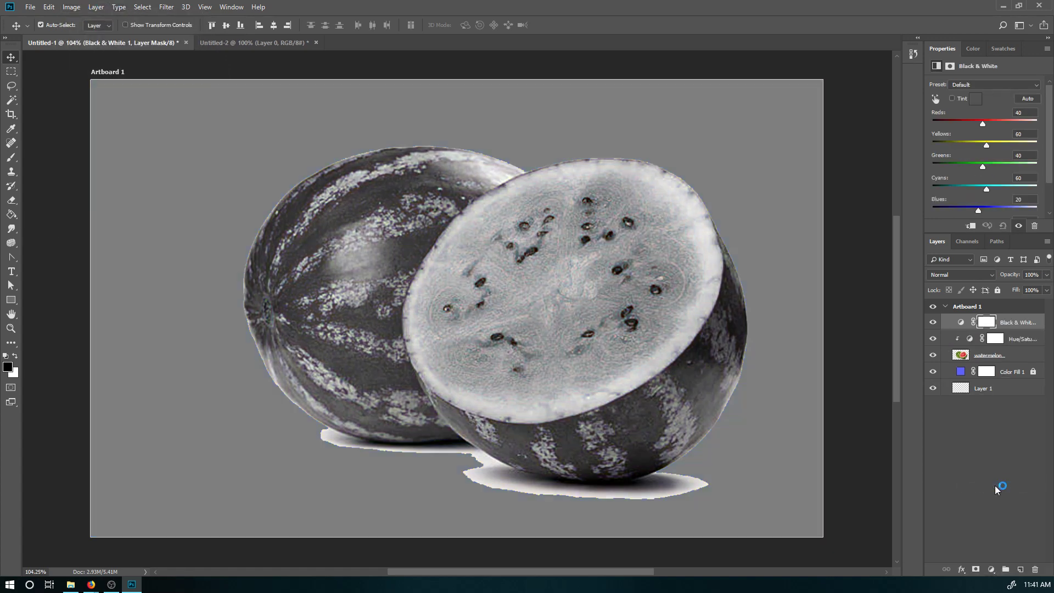
left_click(991, 569)
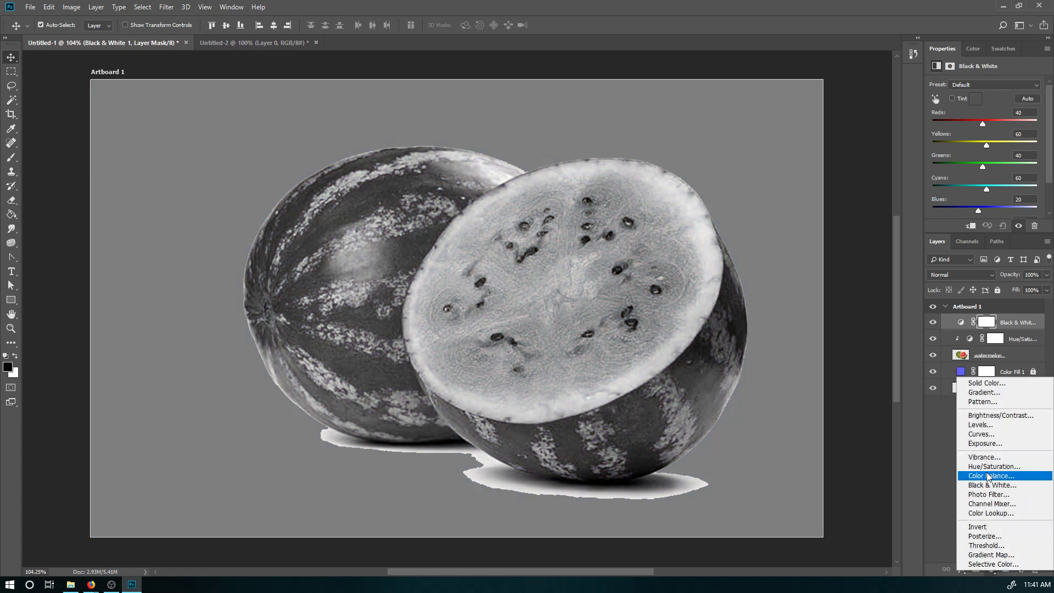
left_click(930, 515)
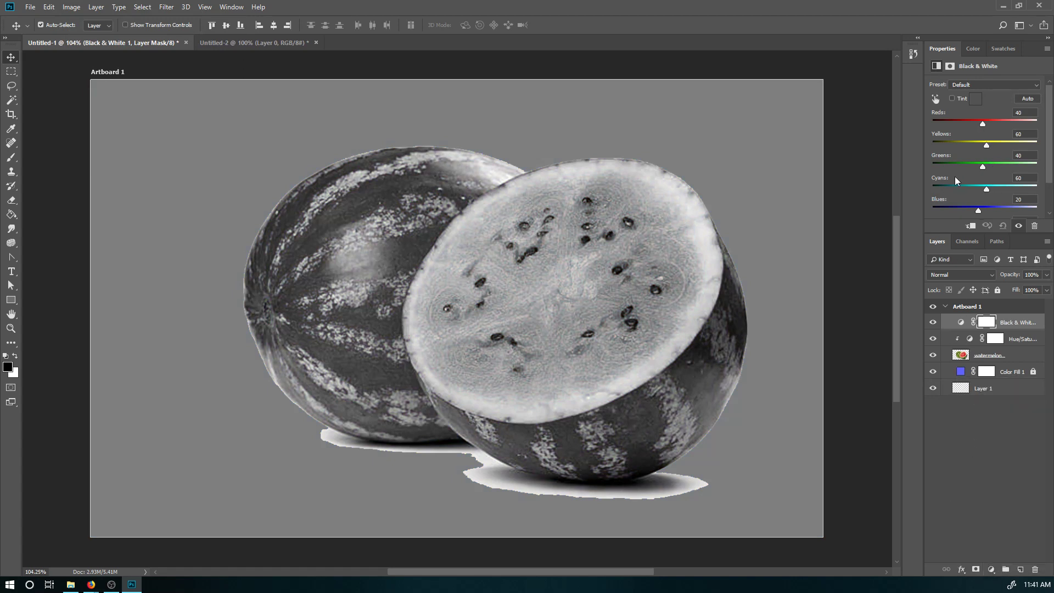
- Clip the Black & White adjustment layer so it affects only the watermelon
left_click(960, 357)
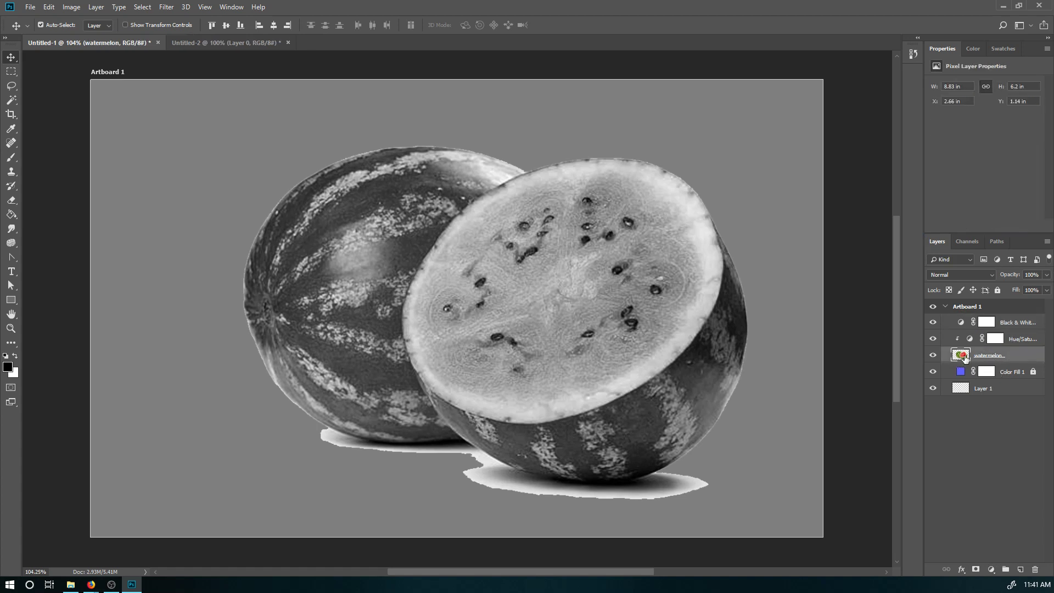
left_click(1007, 324)
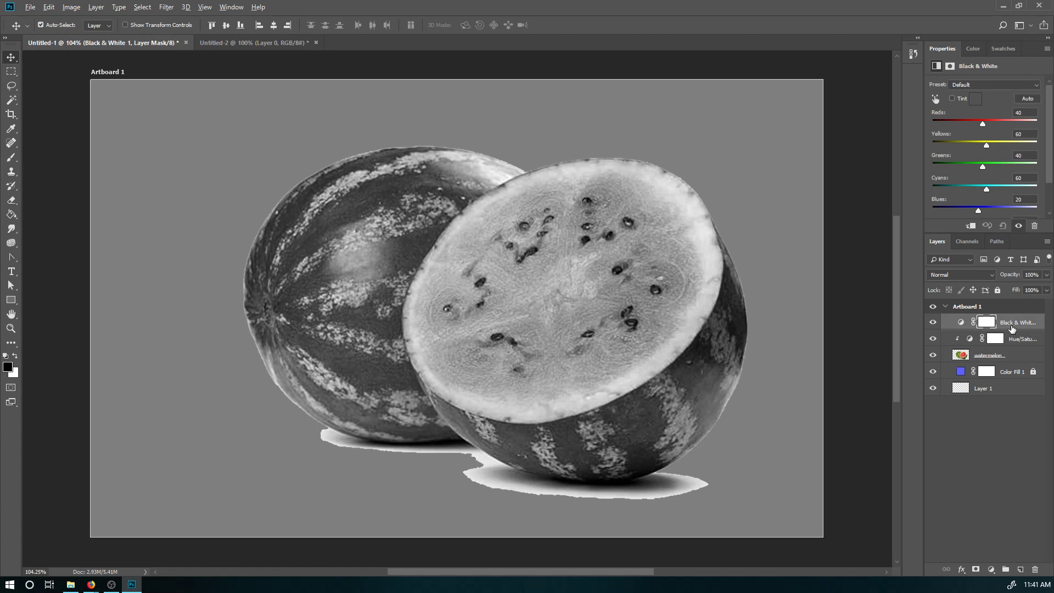
left_click_drag(1012, 329, 1013, 326)
left_click(1016, 324, "alt")
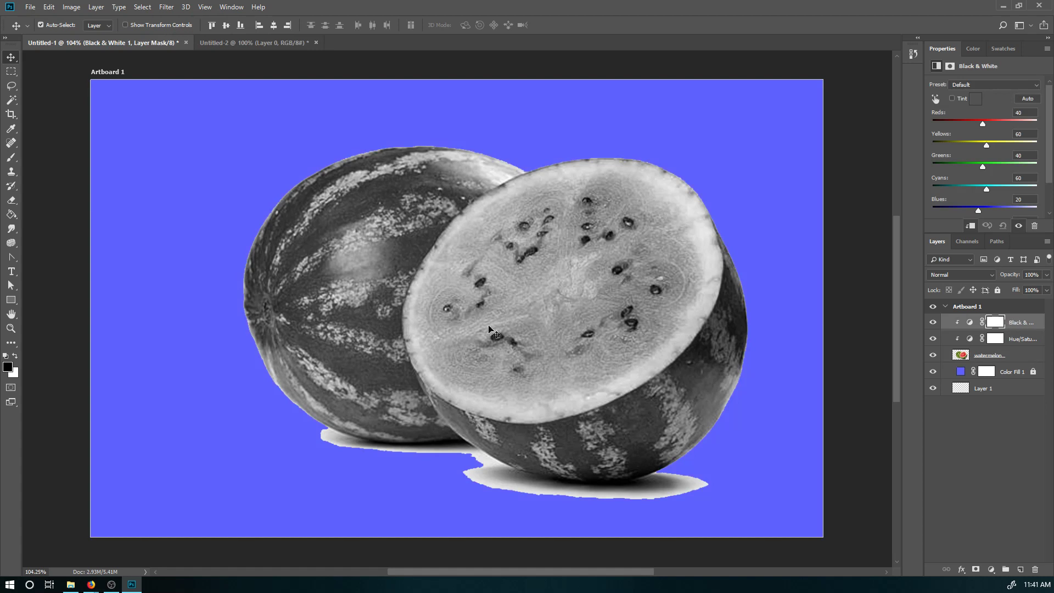
- Toggle the visibility of the Hue/Saturation and Black & White layers to compare their effects on the watermelon
left_click(933, 338)
left_click(933, 339)
left_click(935, 339)
left_click(934, 323)
left_click(934, 323)
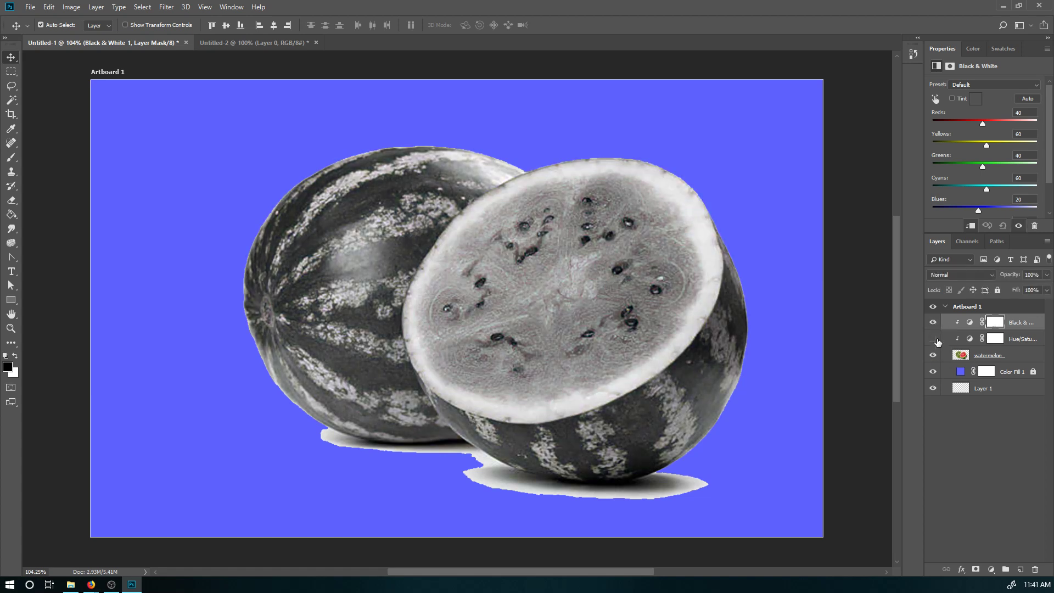
left_click(935, 339)
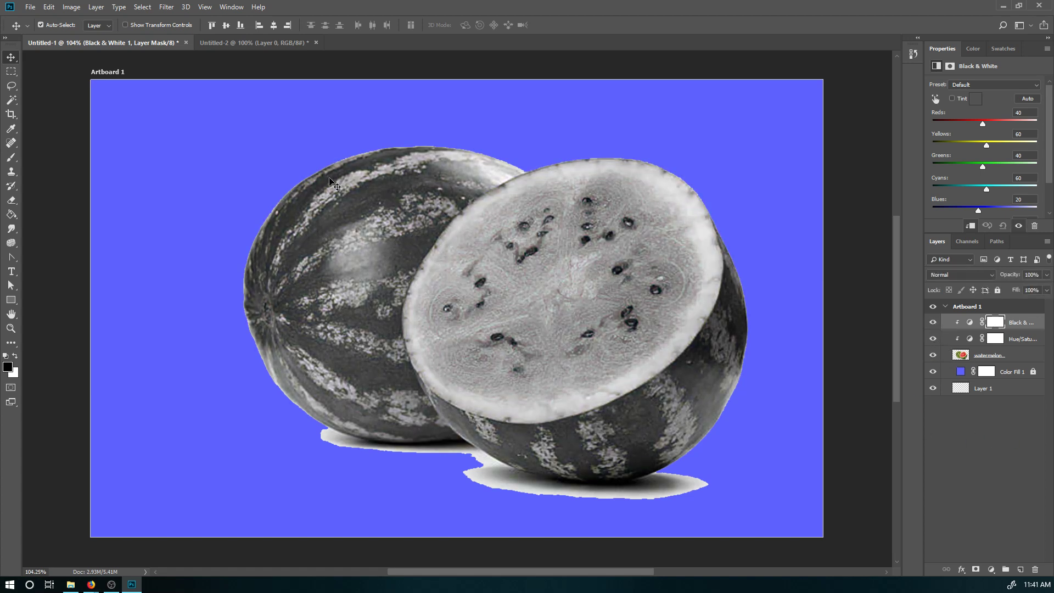
left_click(119, 7)
mouse_move(135, 9)
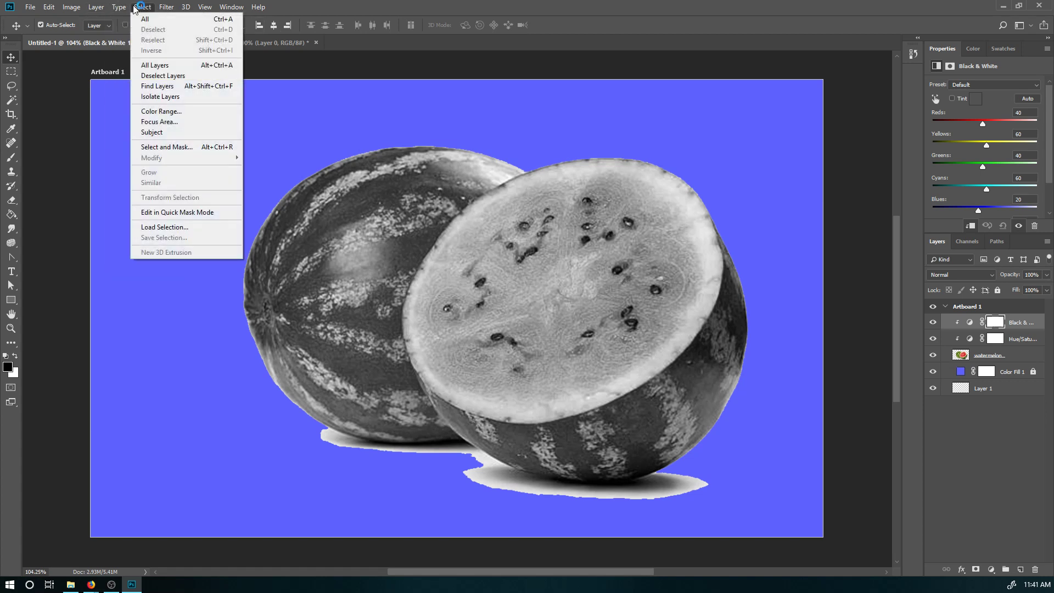
left_click(163, 9)
- Hide the Black & White and Hue/Saturation adjustment layers
left_click(933, 323)
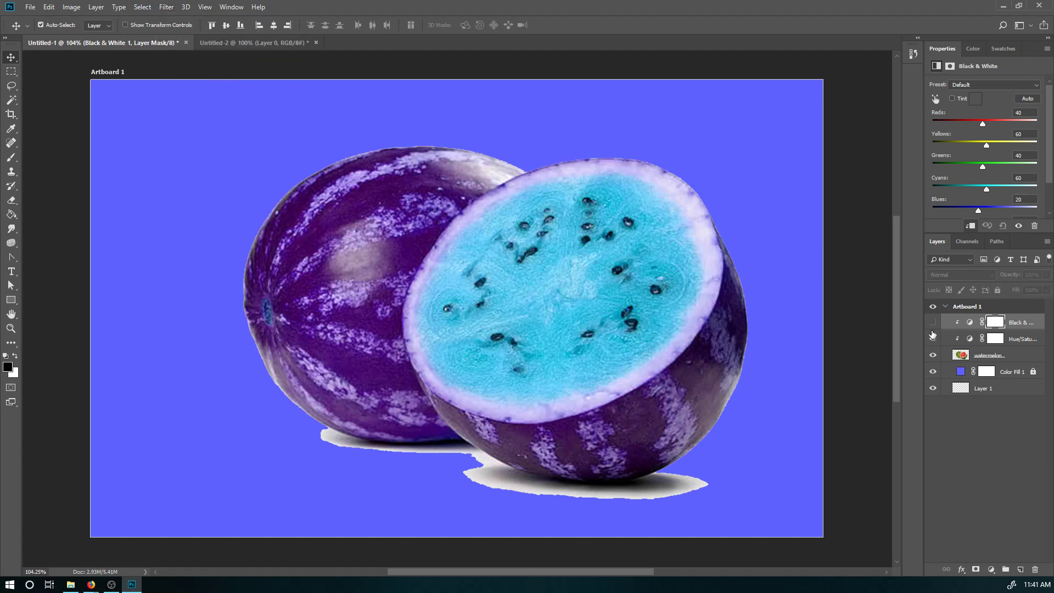
left_click(932, 338)
- Open the Crystallize filter for the watermelon layer and bring its dialog over the canvas
left_click(167, 11)
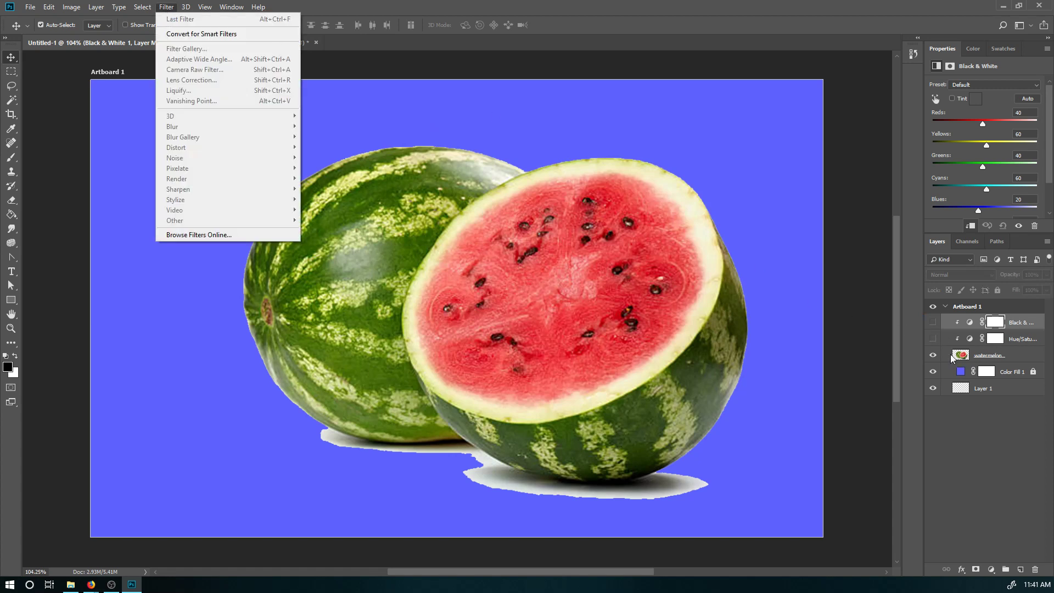
left_click(953, 358)
left_click(163, 10)
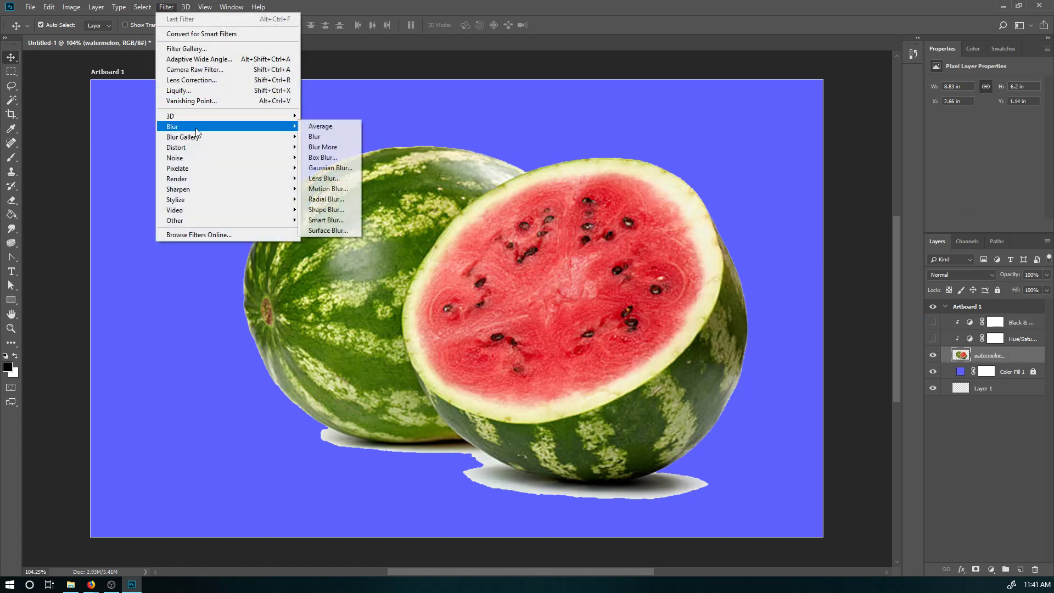
mouse_move(202, 151)
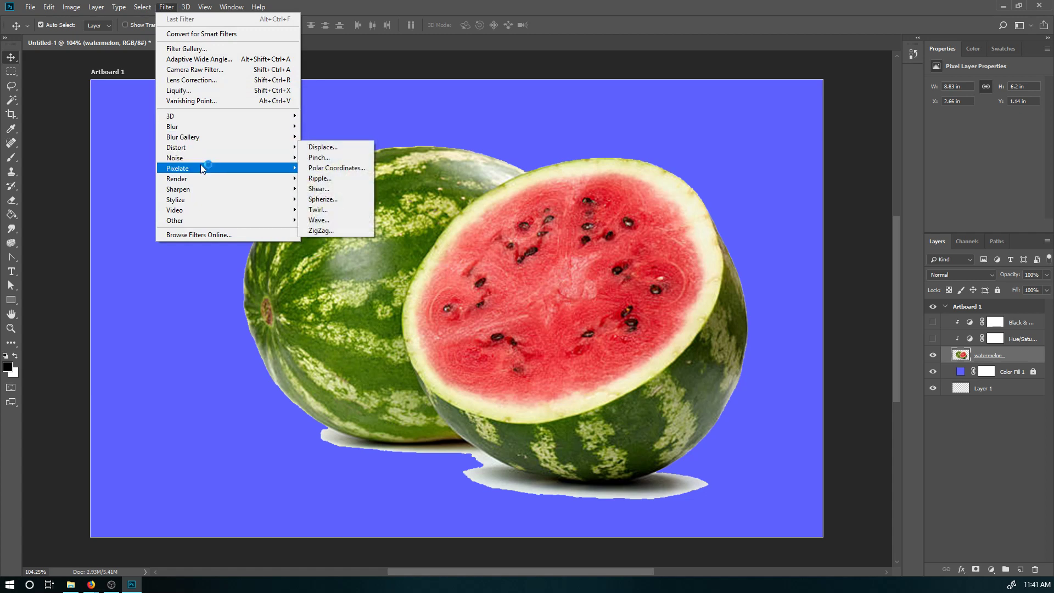
mouse_move(202, 172)
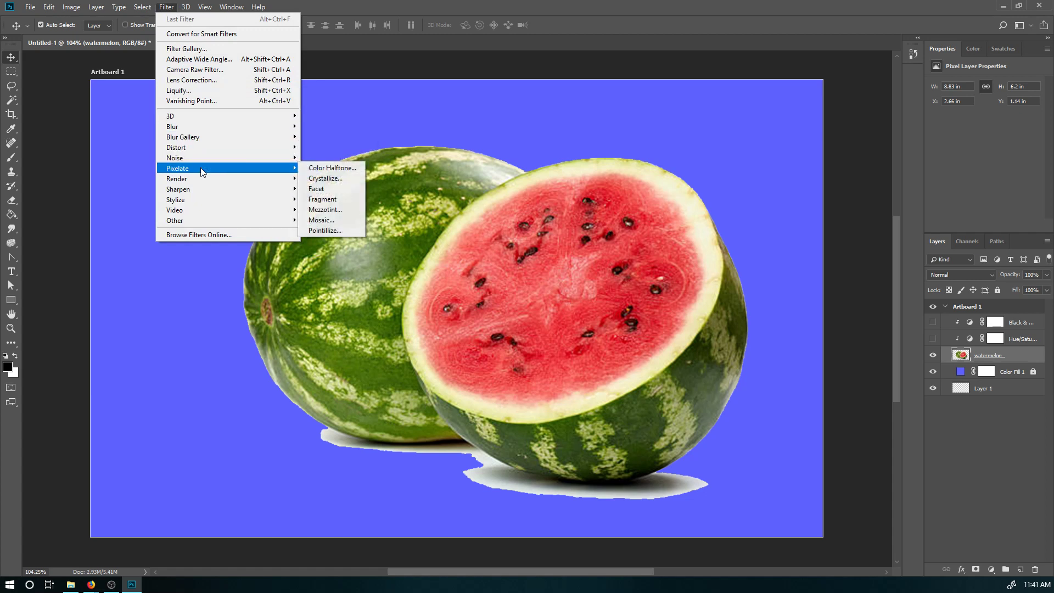
left_click(346, 179)
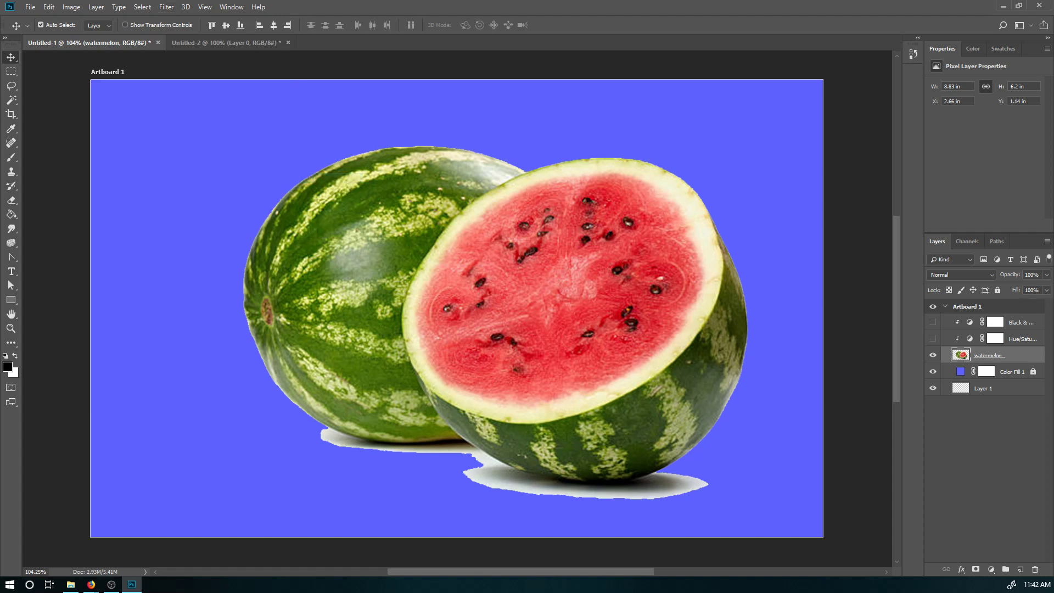
left_click_drag(71, 146, 540, 151)
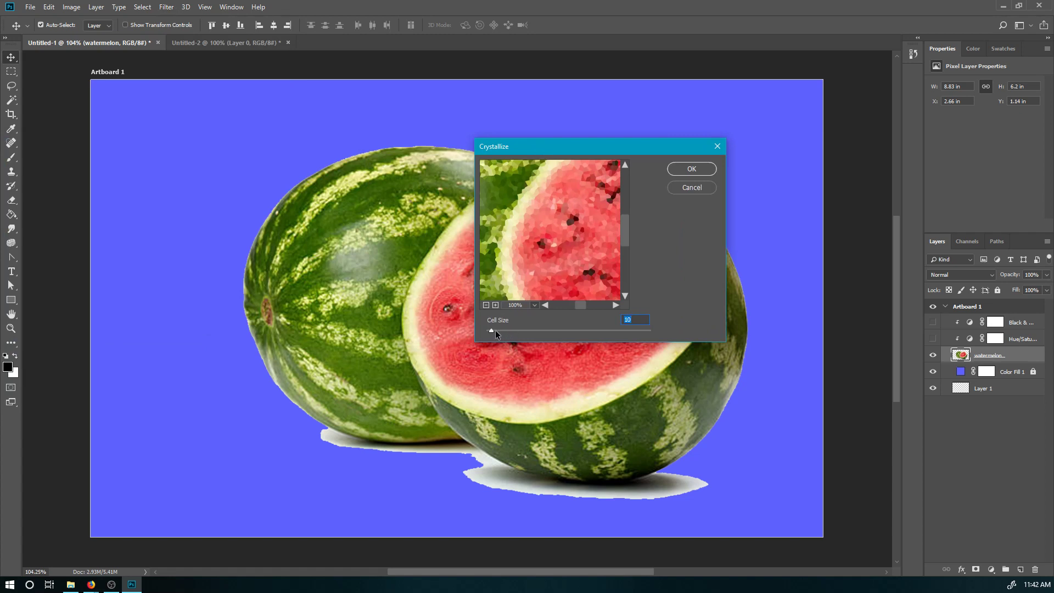
- Preview Crystallize at cell size 246 with the preview at 33.3%, and apply the filter with a much smaller cell size
left_click_drag(495, 330, 620, 331)
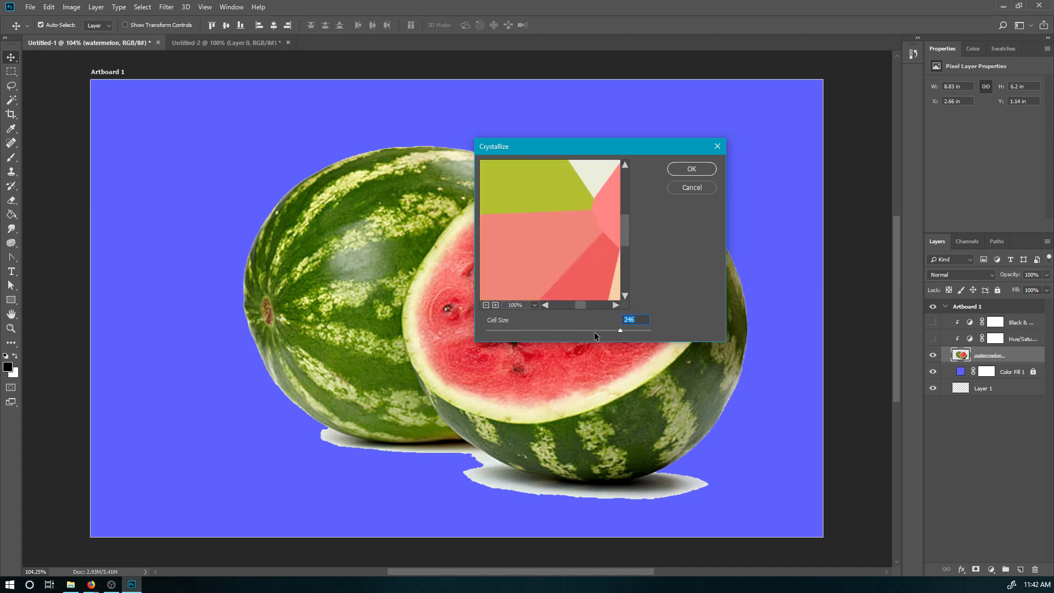
left_click(485, 304)
left_click(485, 304)
left_click(485, 304)
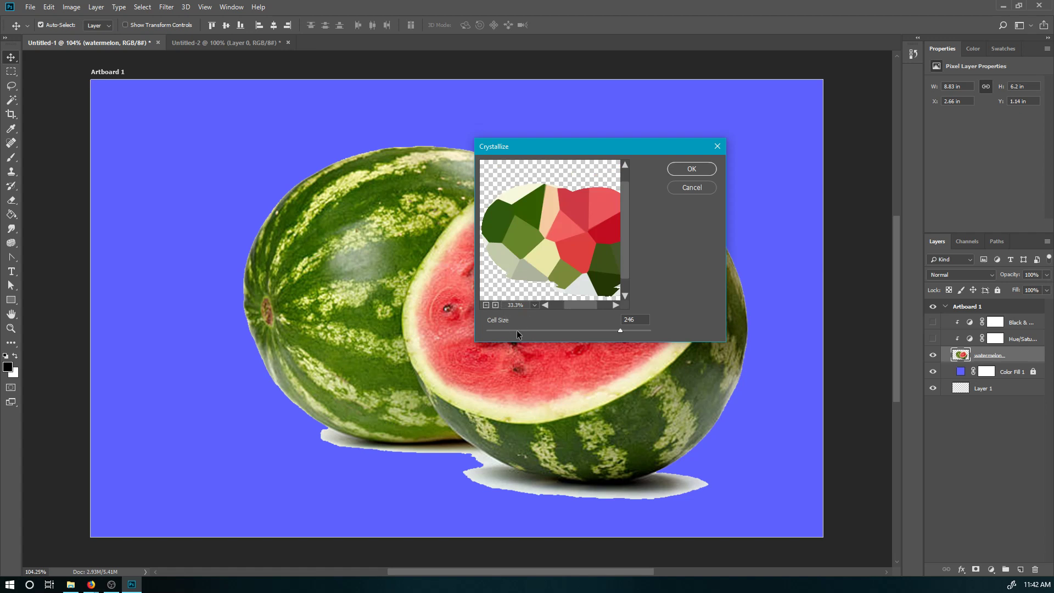
mouse_move(506, 334)
left_mouse_down()
mouse_move(481, 333)
mouse_move(502, 334)
mouse_move(495, 339)
left_mouse_up()
left_click(681, 170)
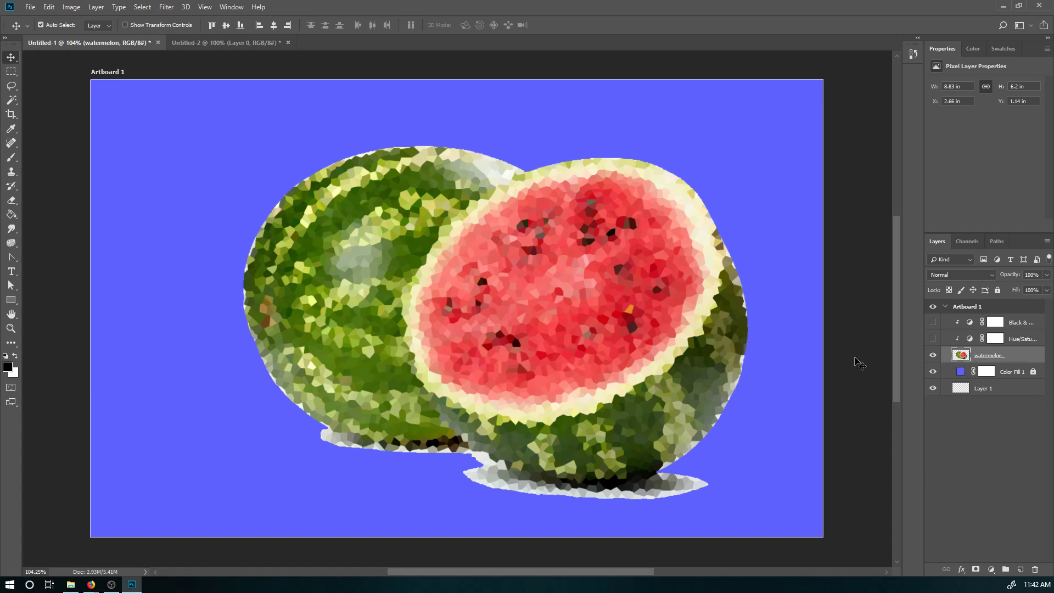
- Undo the Crystallize filter and hide the watermelon layer
key("ctrl")
key("ctrl+z")
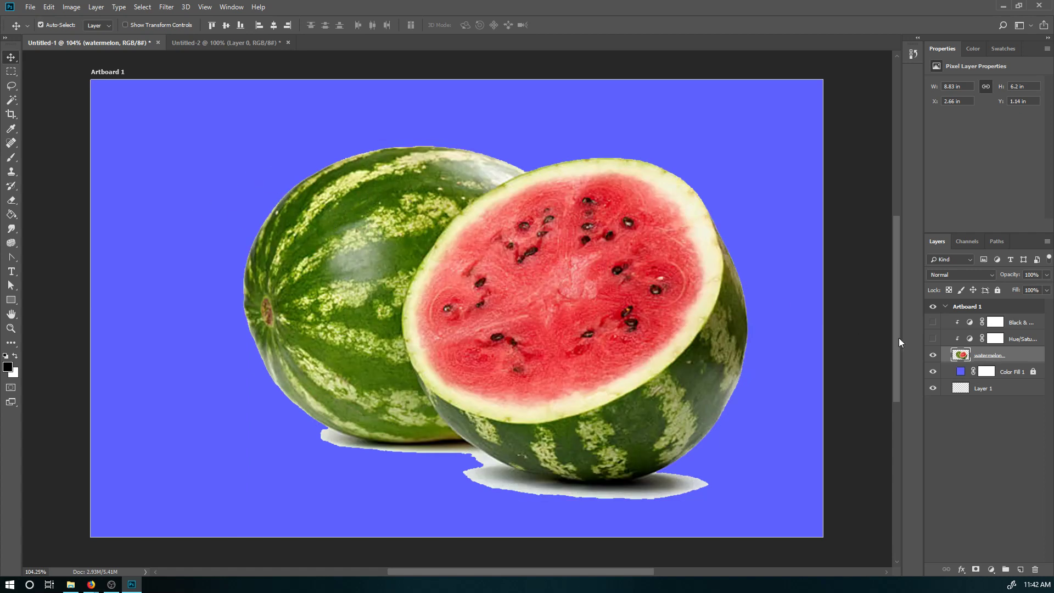
left_click(933, 355)
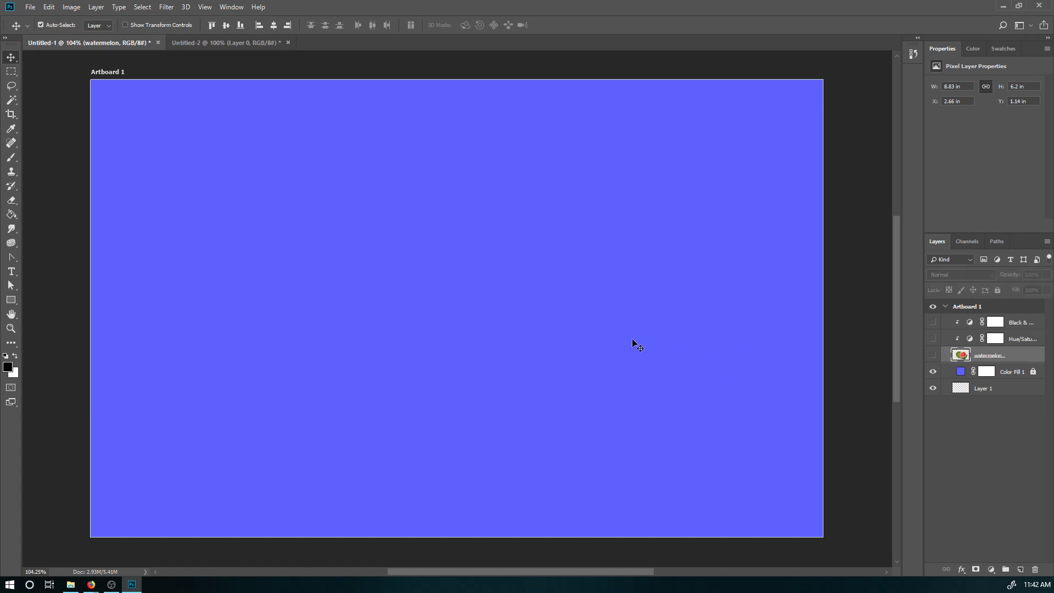
- Add a new empty layer and place it between the watermelon layer and Color Fill 1
left_click(1020, 569)
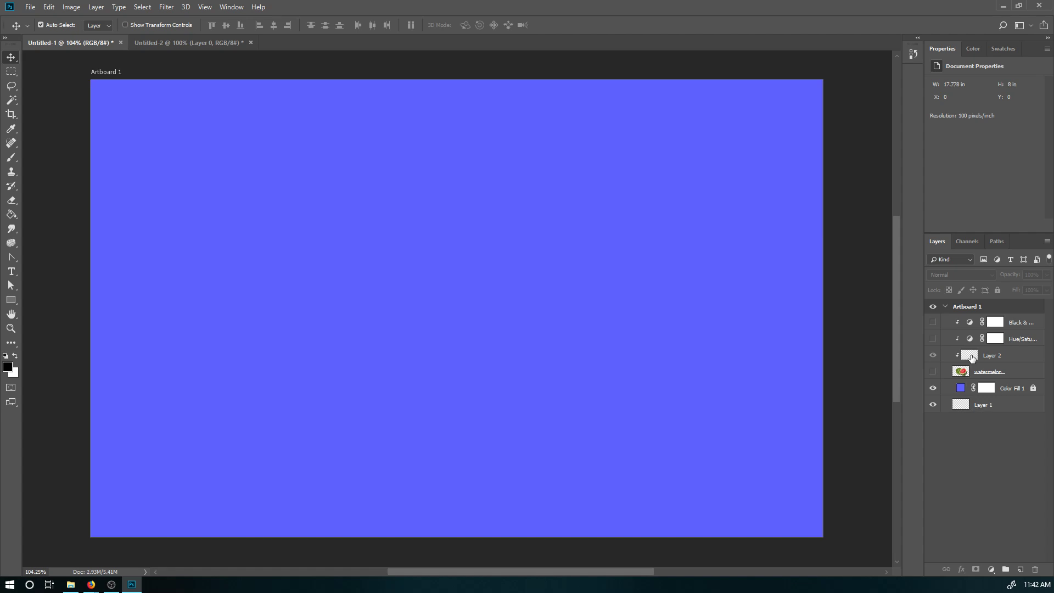
left_click_drag(970, 341, 972, 358)
key("ctrl+z")
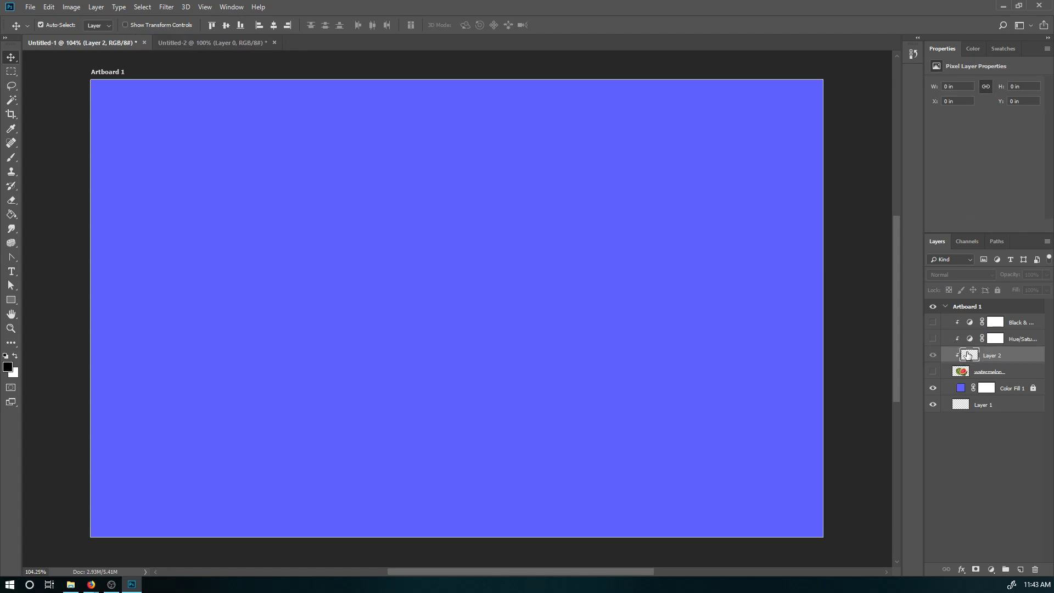
left_click_drag(968, 356, 967, 379)
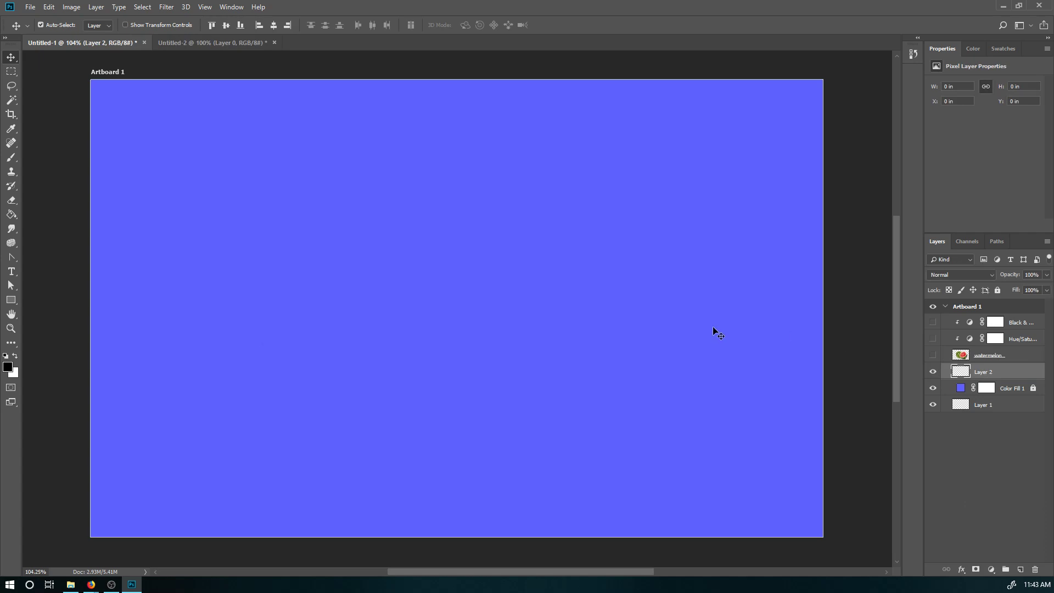
- Paint the numbers 1, 2 and 3 side by side on Layer 2 with a soft black size 60 brush
key("b")
left_click_drag(213, 159, 233, 324)
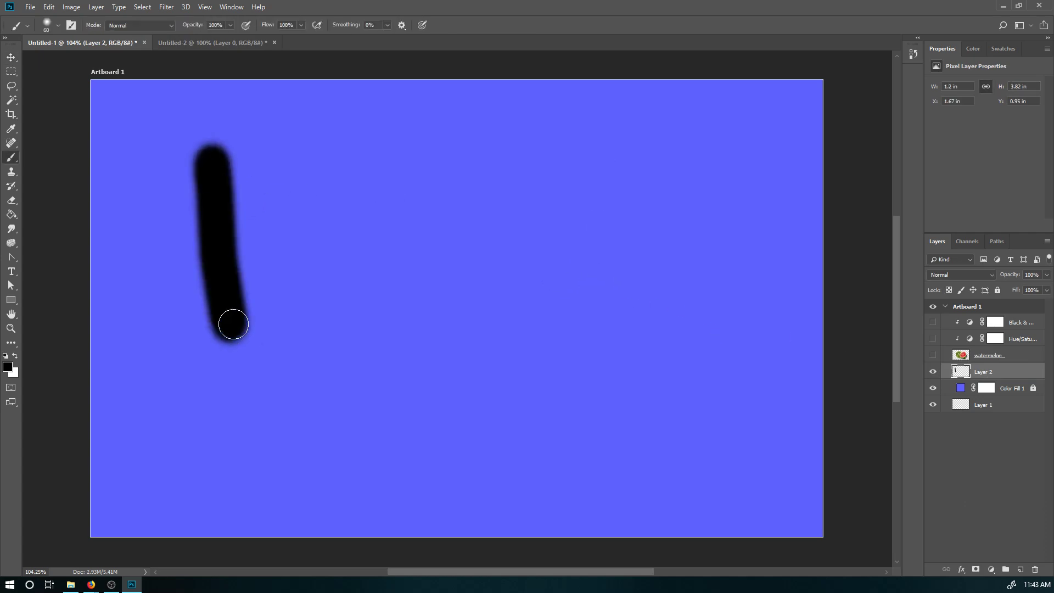
mouse_move(330, 204)
left_mouse_down()
mouse_move(413, 164)
mouse_move(592, 404)
left_mouse_up()
mouse_move(597, 193)
left_mouse_down()
mouse_move(609, 169)
mouse_move(757, 369)
left_mouse_up()
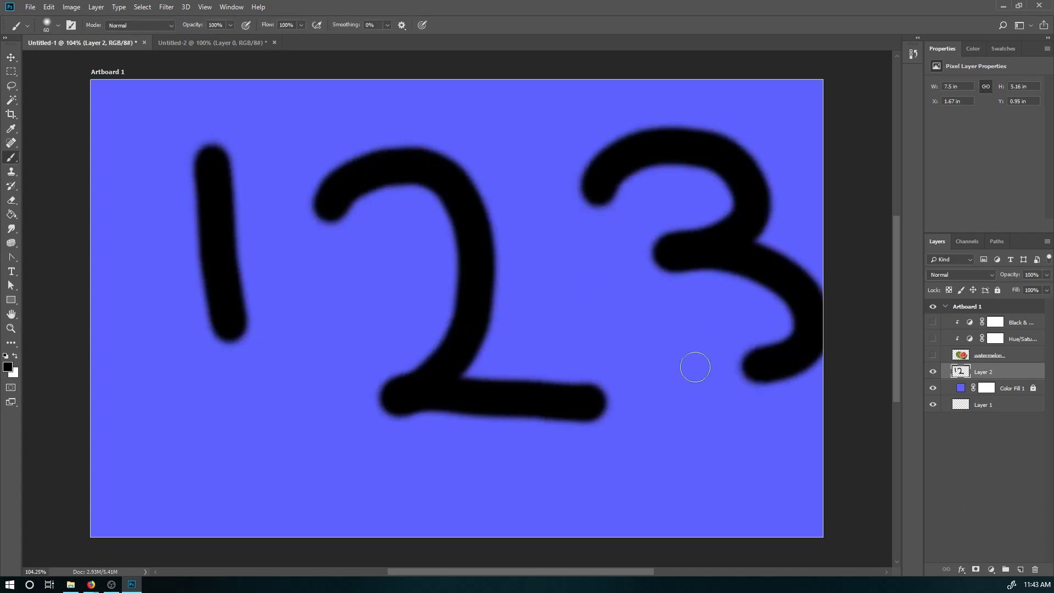
- Repeatedly undo and redo the brush stroke that forms the number 3
key("ctrl+z")
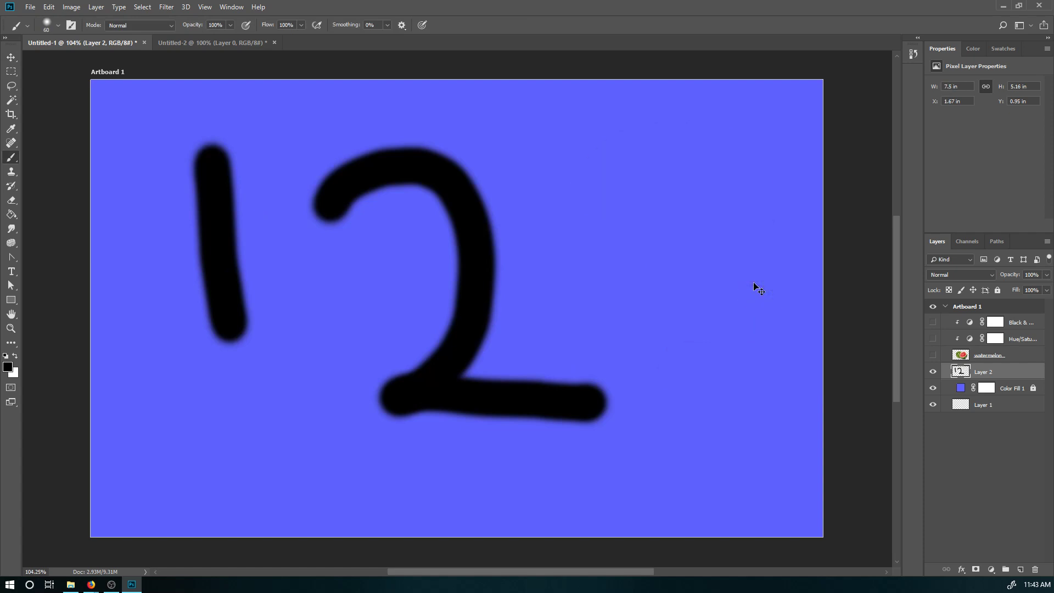
key("ctrl+z")
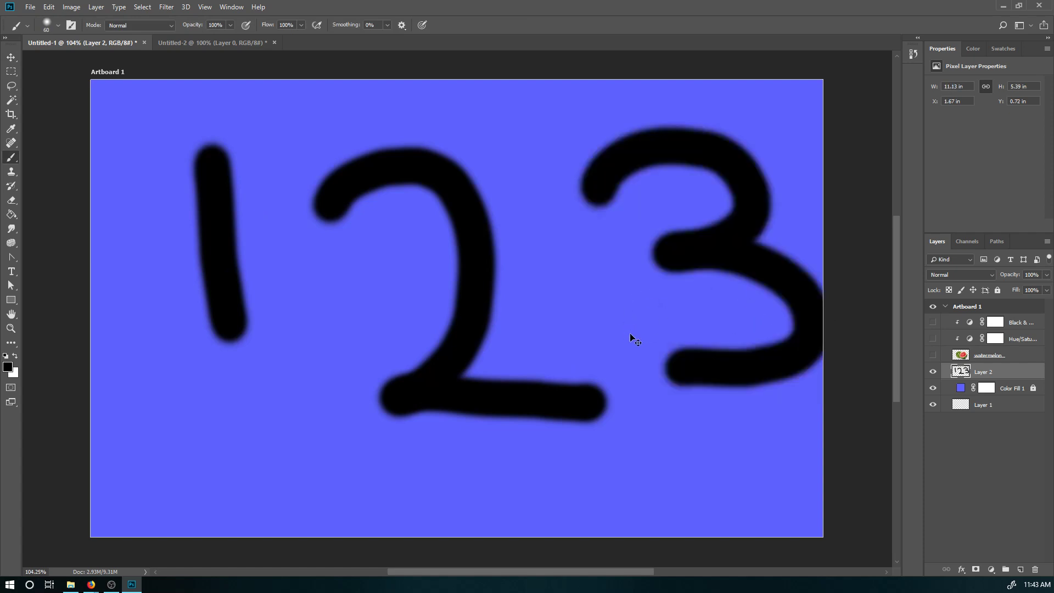
key("ctrl+z")
key("ctrl+z")
key("ctrl+z")
key("ctrl+z")
key("ctrl+z")
key("ctrl+z")
key("ctrl+z")
key("ctrl+z")
key("ctrl+z")
key("ctrl+z")
key("ctrl+z")
key("ctrl+z")
key("ctrl+z")
key("ctrl+z")
key("ctrl+z")
key("ctrl+z")
- Demonstrate Undo Brush Tool and Redo Brush Tool on the number 3, ending with the stroke restored
left_click(49, 7)
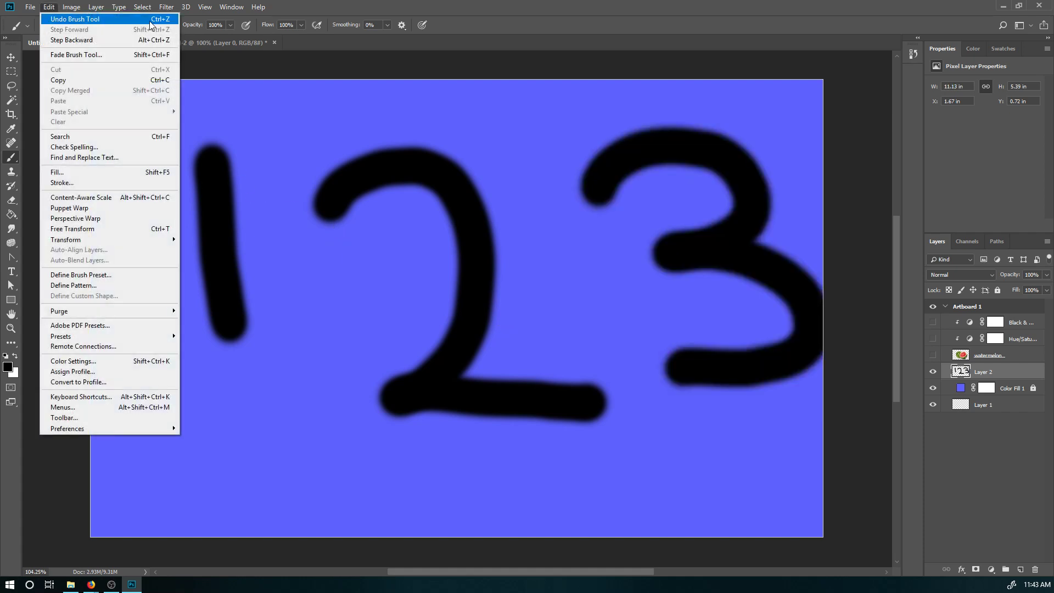
left_click(75, 21)
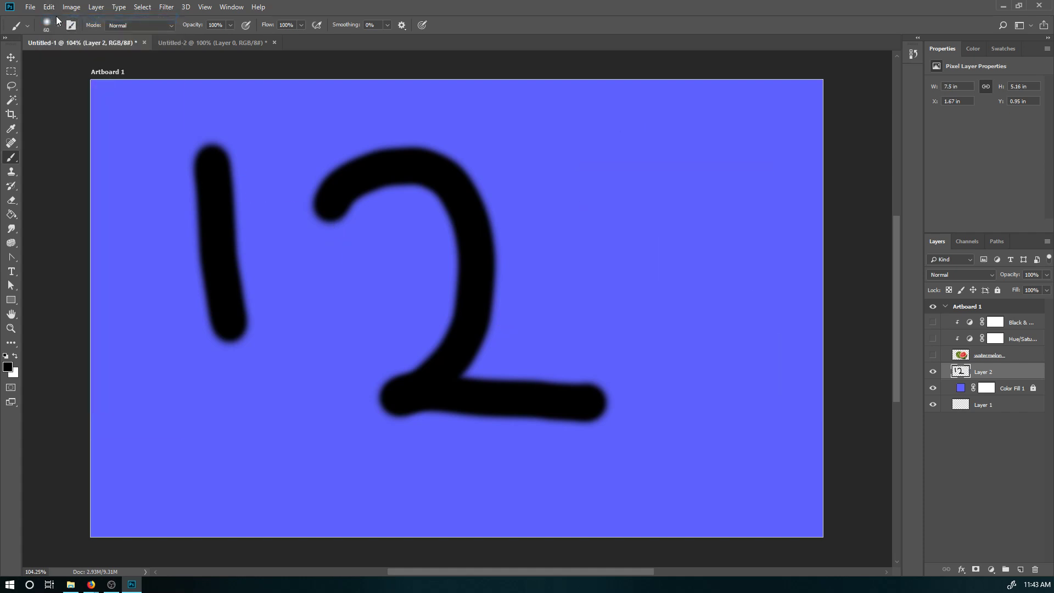
left_click(49, 7)
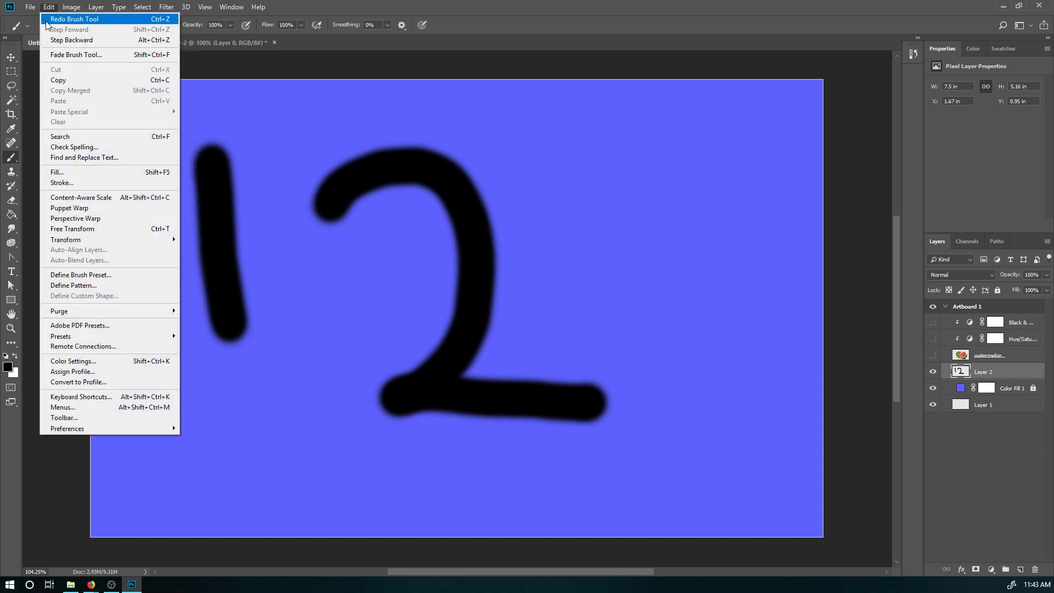
left_click(98, 21)
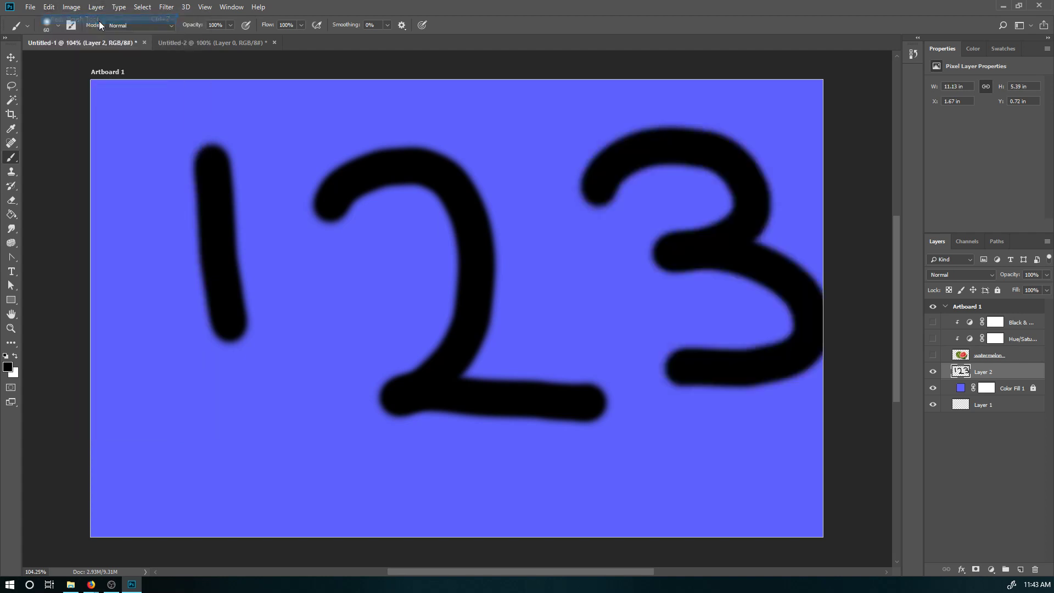
key("ctrl+z")
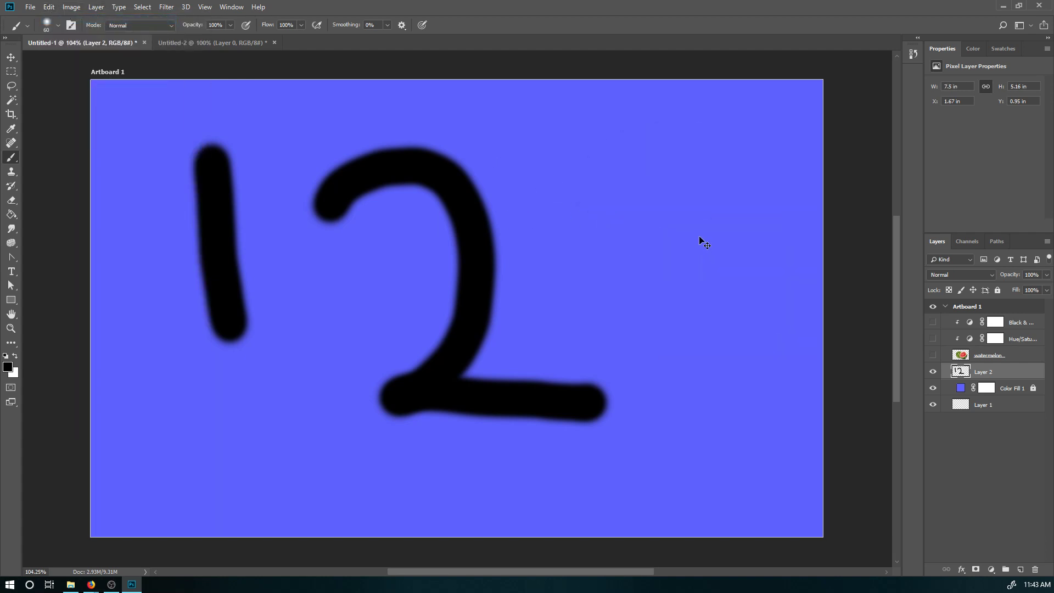
key("ctrl+z")
key("ctrl+z")
key("ctrl+z")
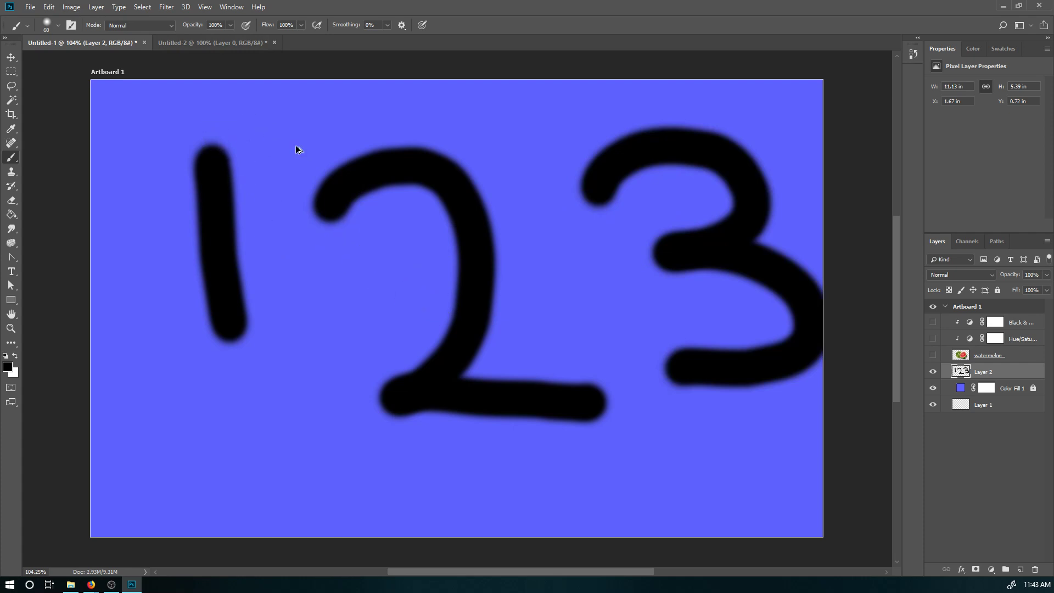
- Step backward through all three number strokes and forward again, twice
key("ctrl+alt+z")
key("ctrl+alt+z")
key("ctrl+alt+z")
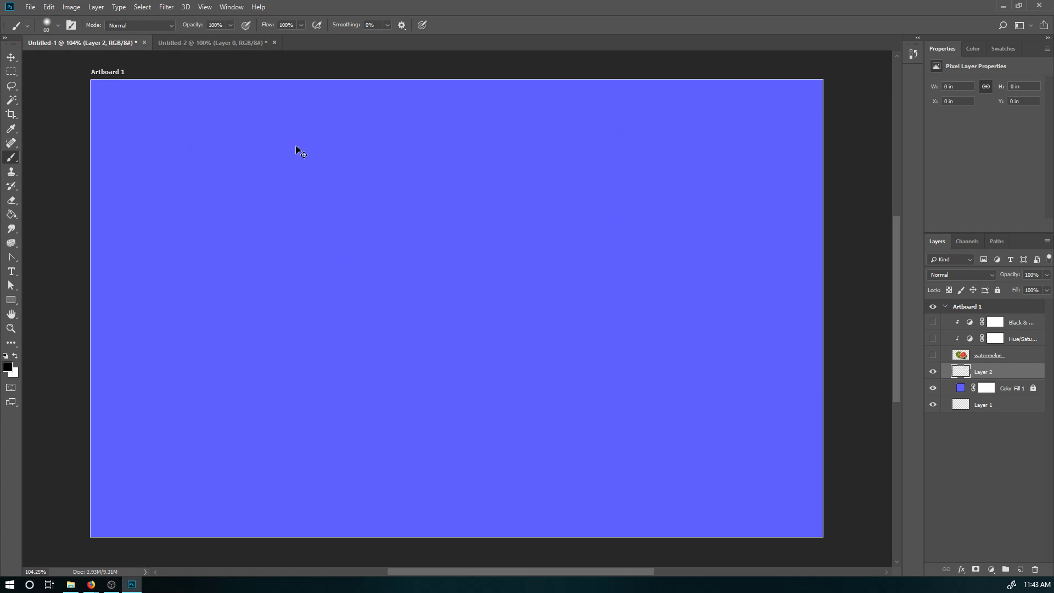
key("ctrl+shift+z")
key("ctrl+shift+z")
key("ctrl+shift+z")
key("ctrl+alt+z")
key("ctrl+alt+z")
key("ctrl+alt+z")
key("ctrl+shift+z")
key("ctrl+shift+z")
key("ctrl+shift+z")
left_click(51, 6)
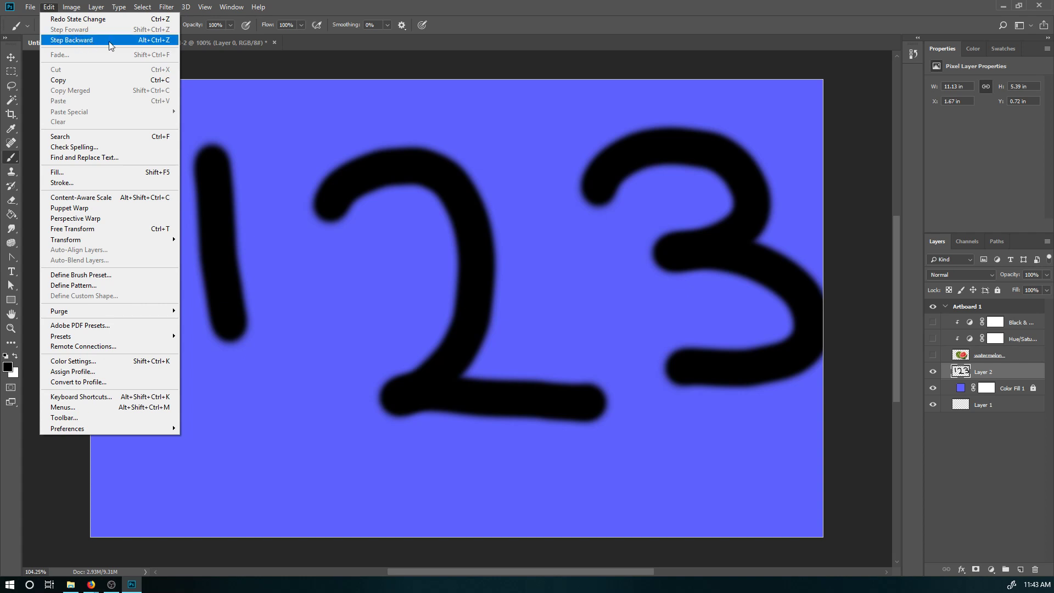
left_click(48, 8)
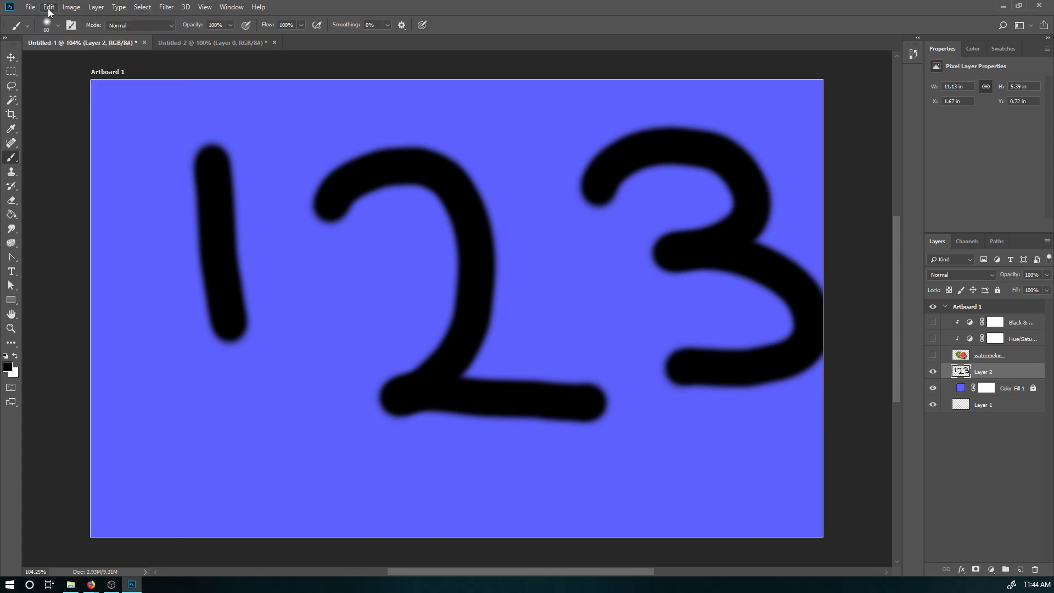
left_click(48, 12)
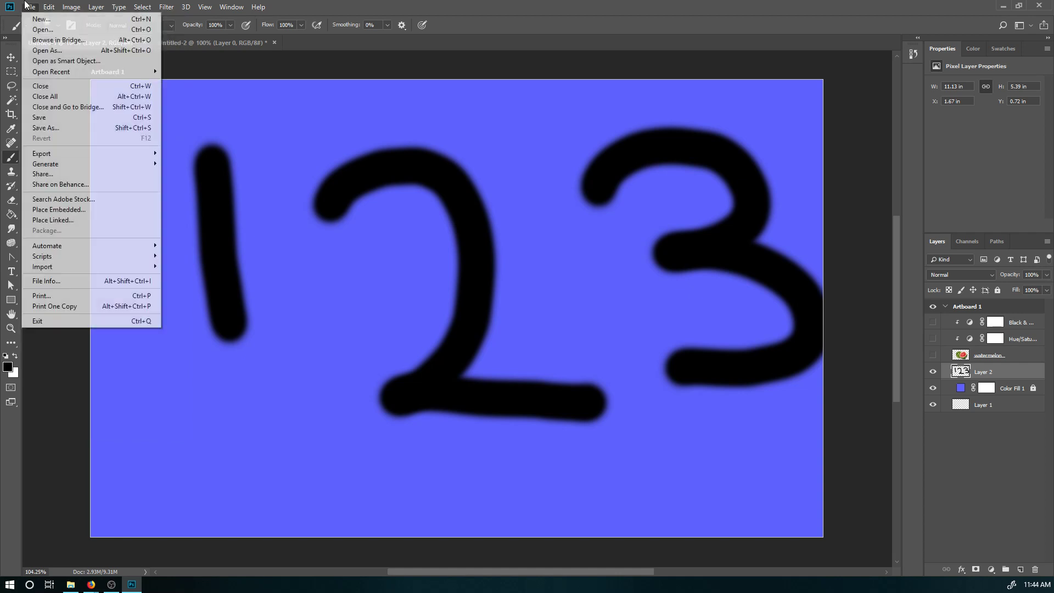
left_click(70, 7)
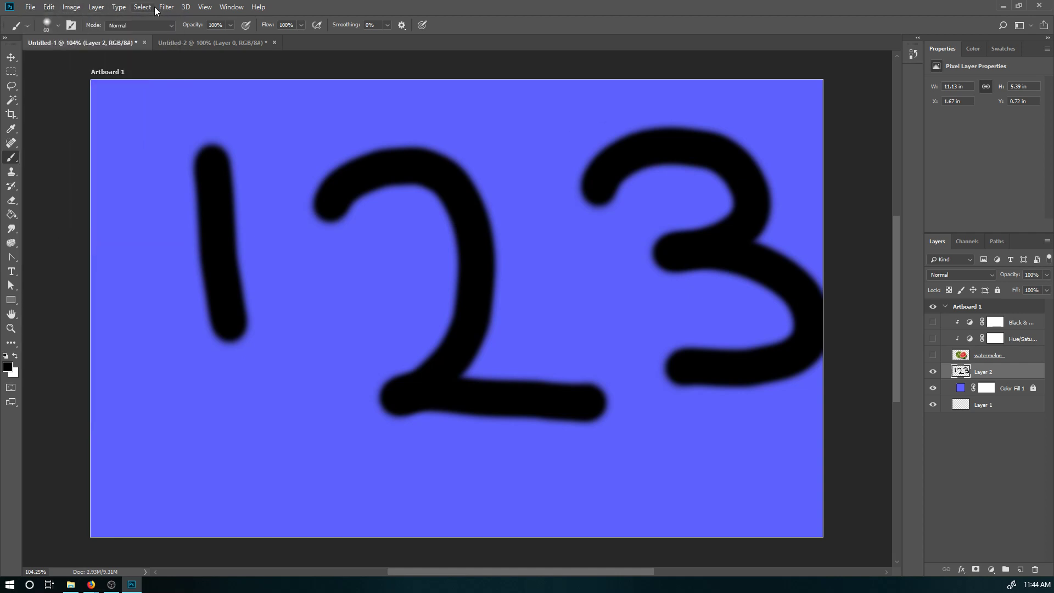
left_click(167, 7)
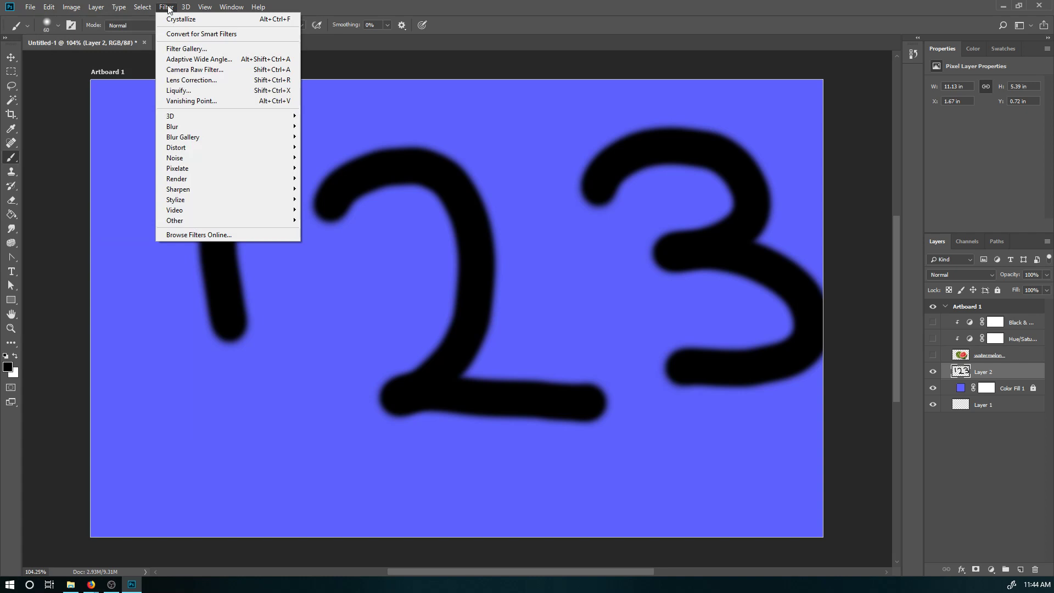
left_click(168, 8)
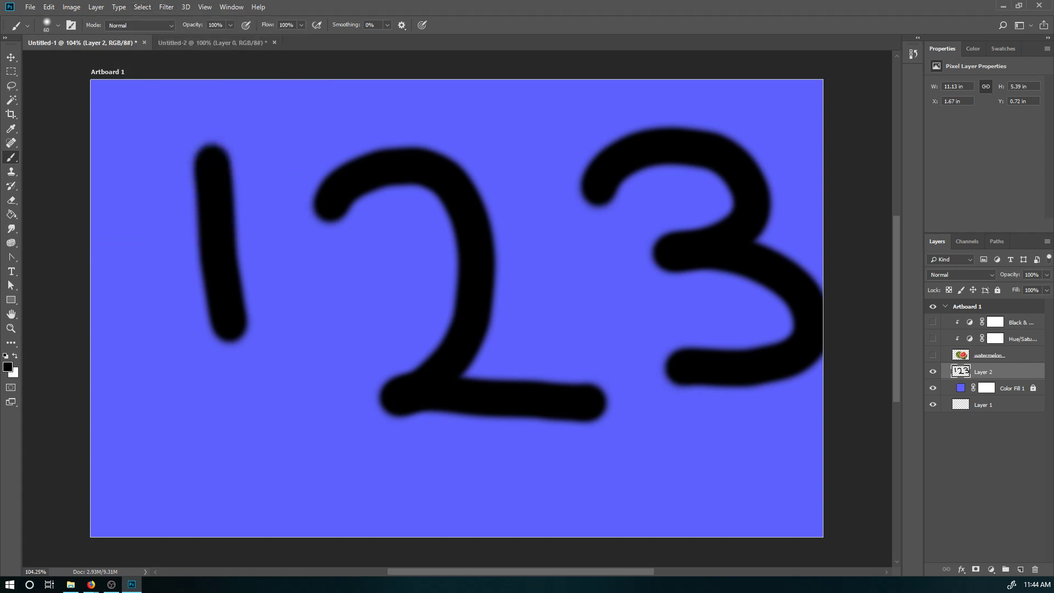
- Place the "man working on computer" image from the file explorer on the artboard and enlarge it to about 10.69 by 7.13 in
key("alt+Tab")
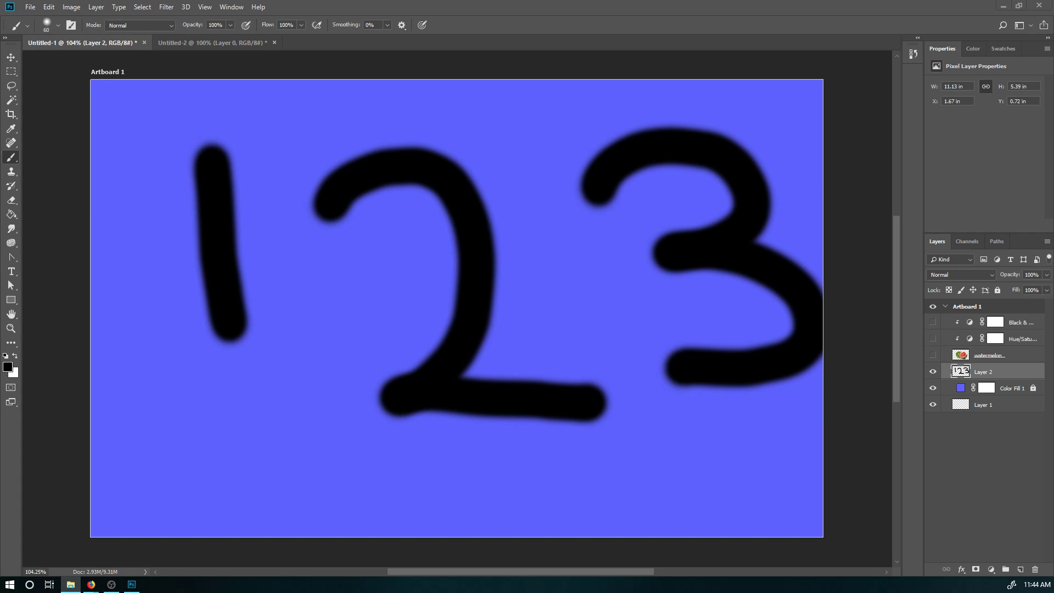
left_click_drag(286, 250, 420, 269)
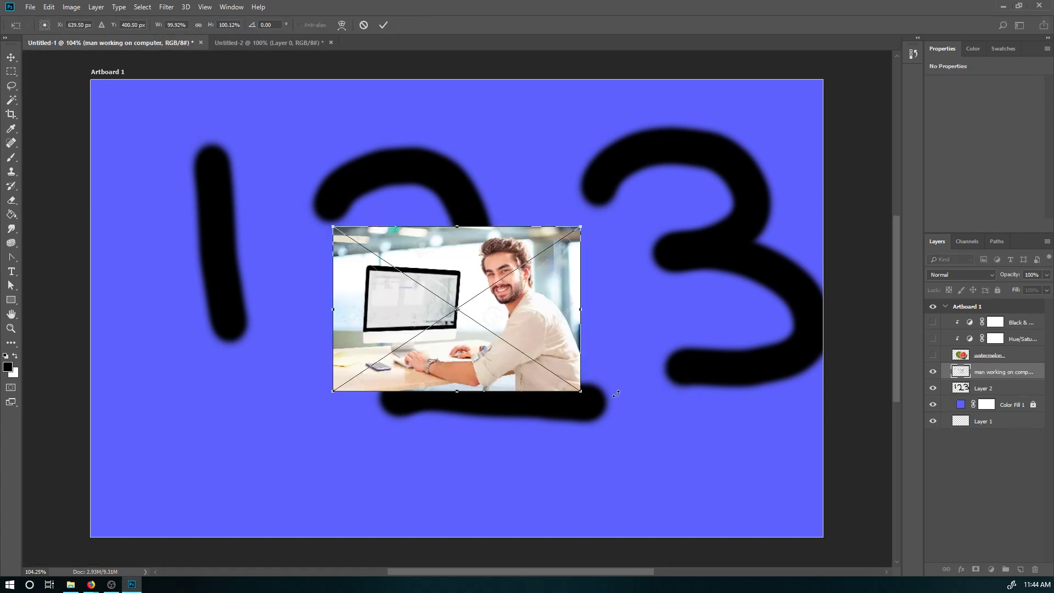
left_click_drag(585, 389, 763, 512)
key("Return")
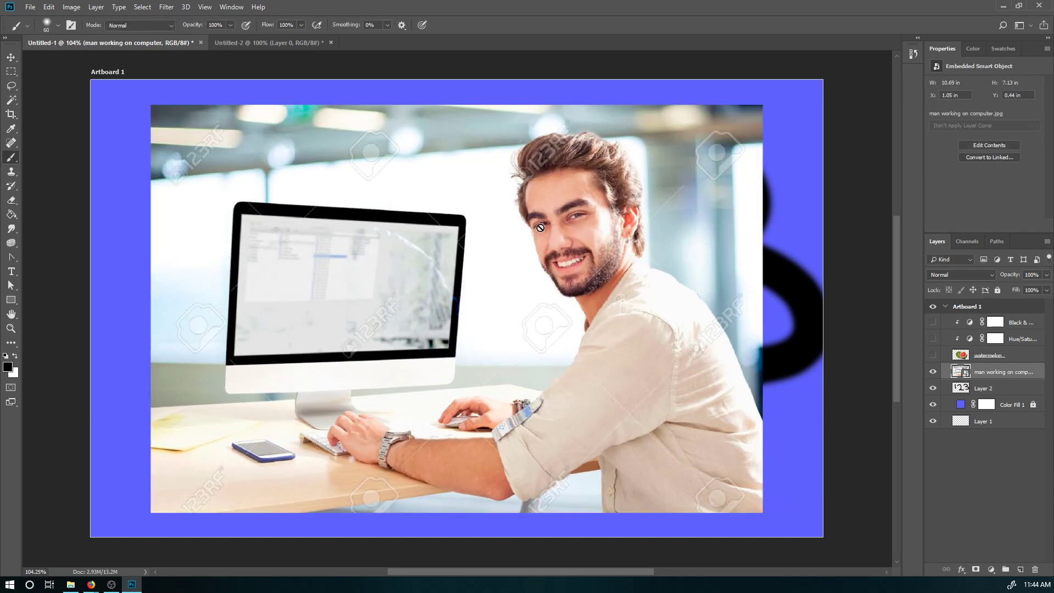
- Rasterize the "man working on computer" smart object layer
key("z")
left_click_drag(540, 228, 565, 228)
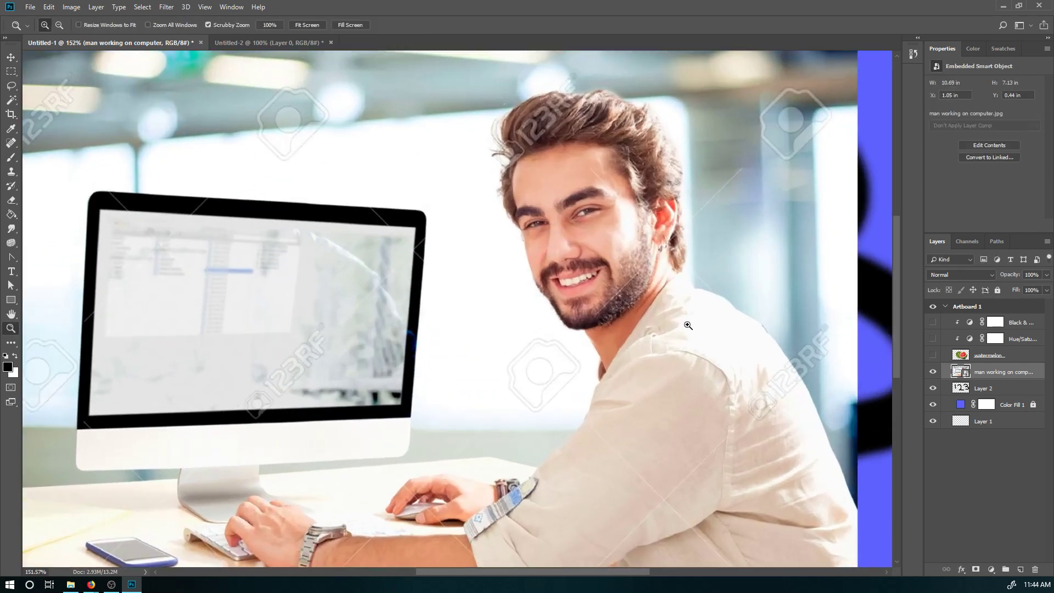
key("v")
right_click(992, 372)
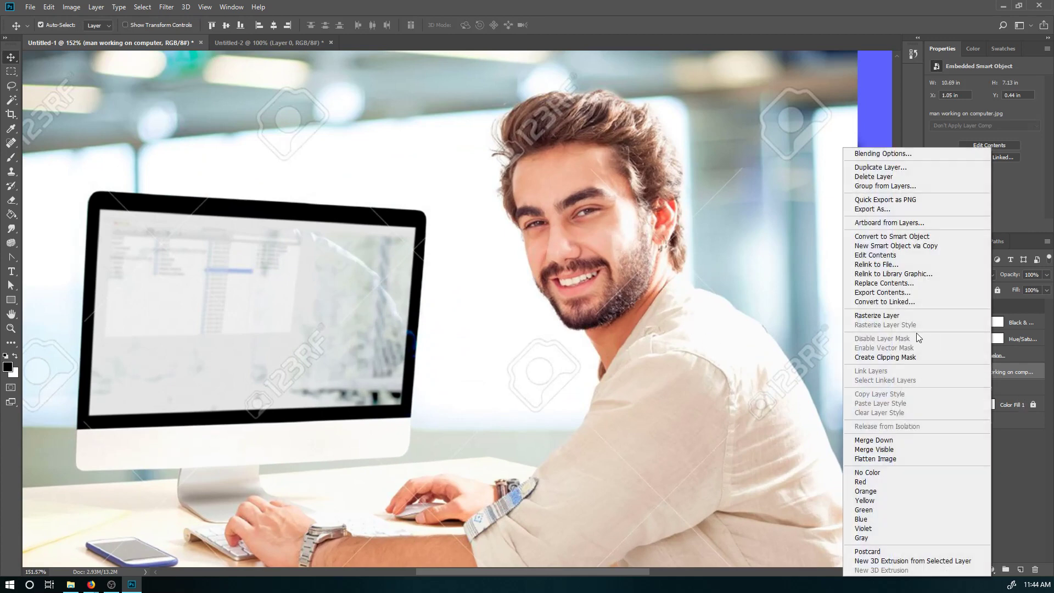
left_click(889, 316)
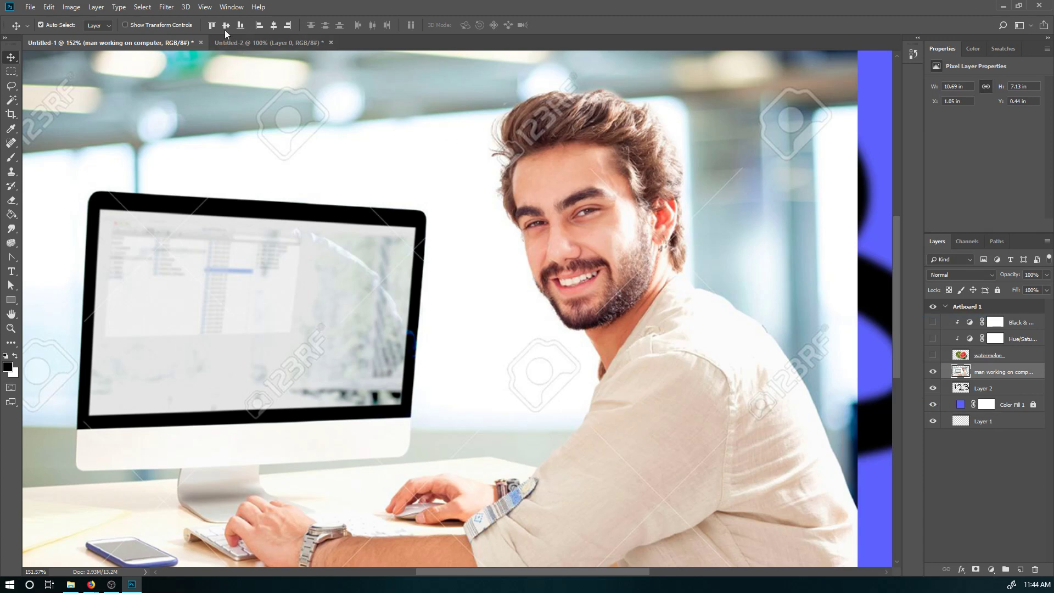
- Open the Liquify filter for the man's photo and magnify his face to 400%
left_click(166, 7)
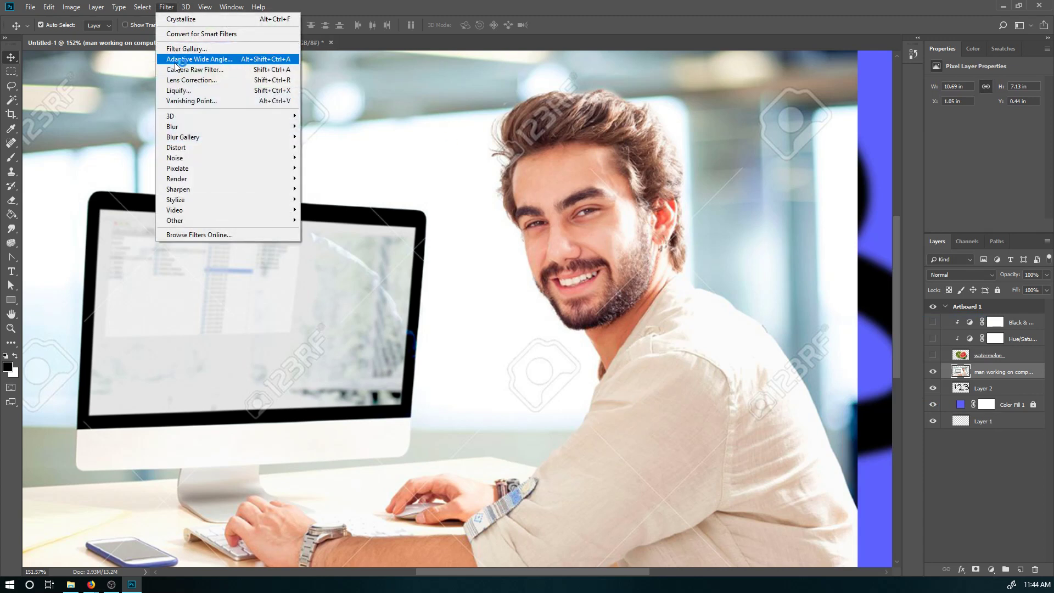
left_click(178, 91)
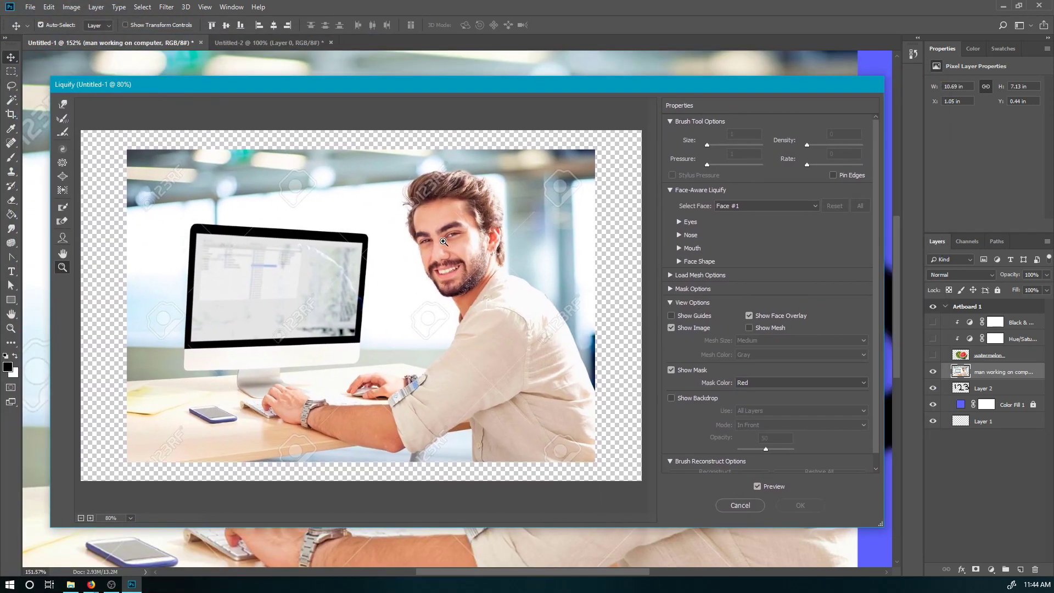
key("b")
key("z")
left_click(451, 241)
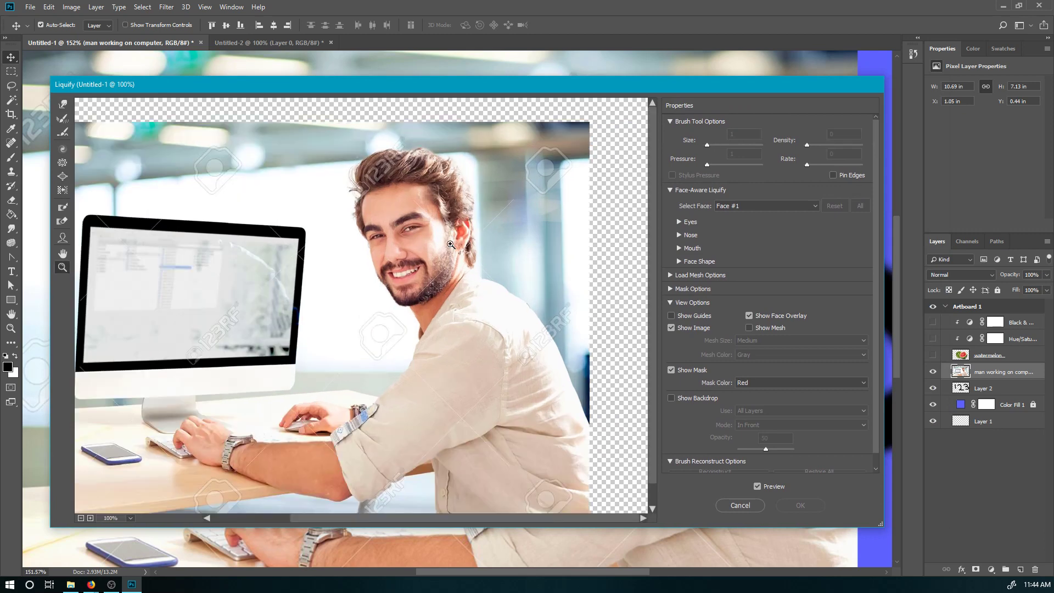
left_click(378, 241)
left_click(432, 274)
left_click(361, 315)
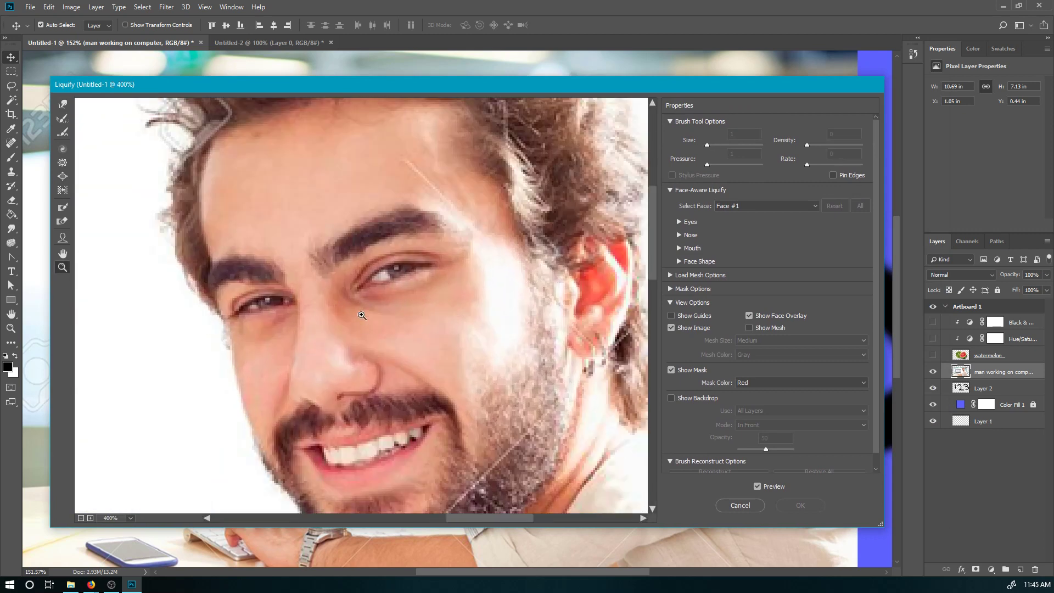
- Enlarge the man's eye nearer his visible ear with the Bloat tool at brush size 40
key("b")
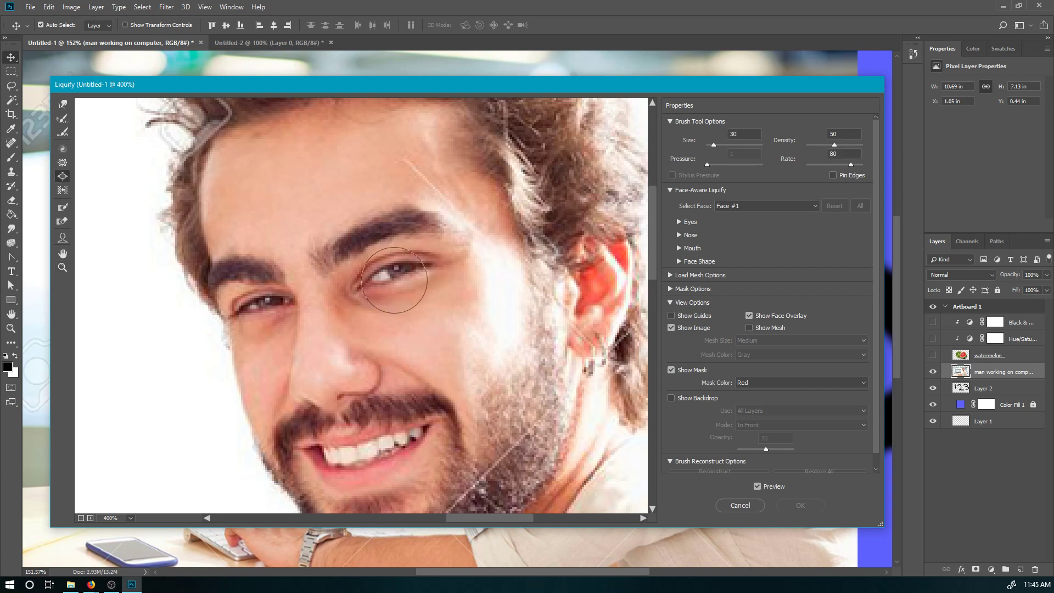
key("bracketright")
key("bracketright")
key("bracketright")
key("bracketright")
key("bracketright")
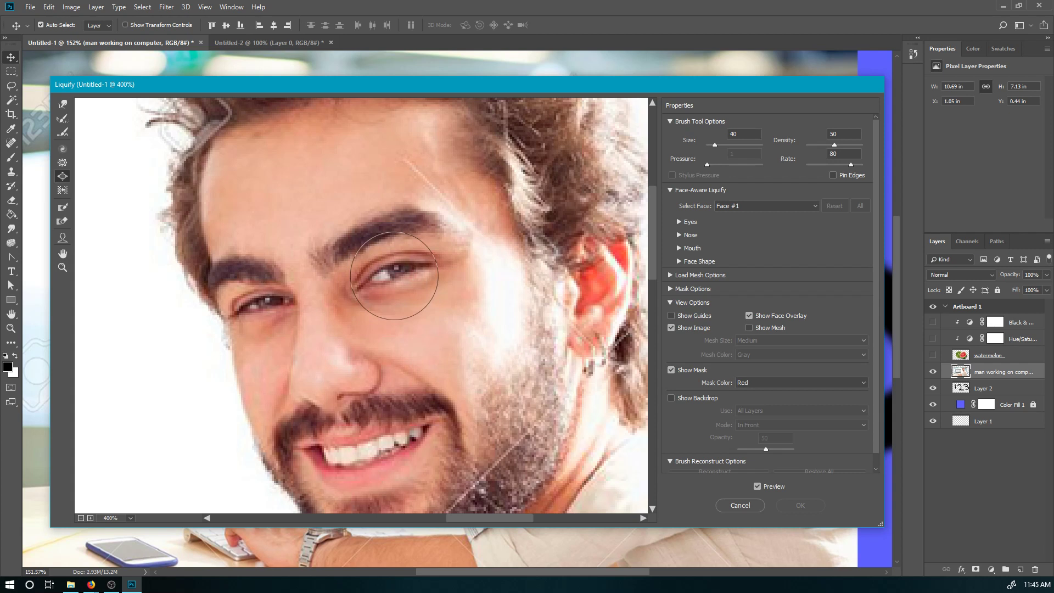
mouse_move(394, 276)
left_mouse_down()
mouse_move(403, 268)
mouse_move(390, 268)
left_mouse_up()
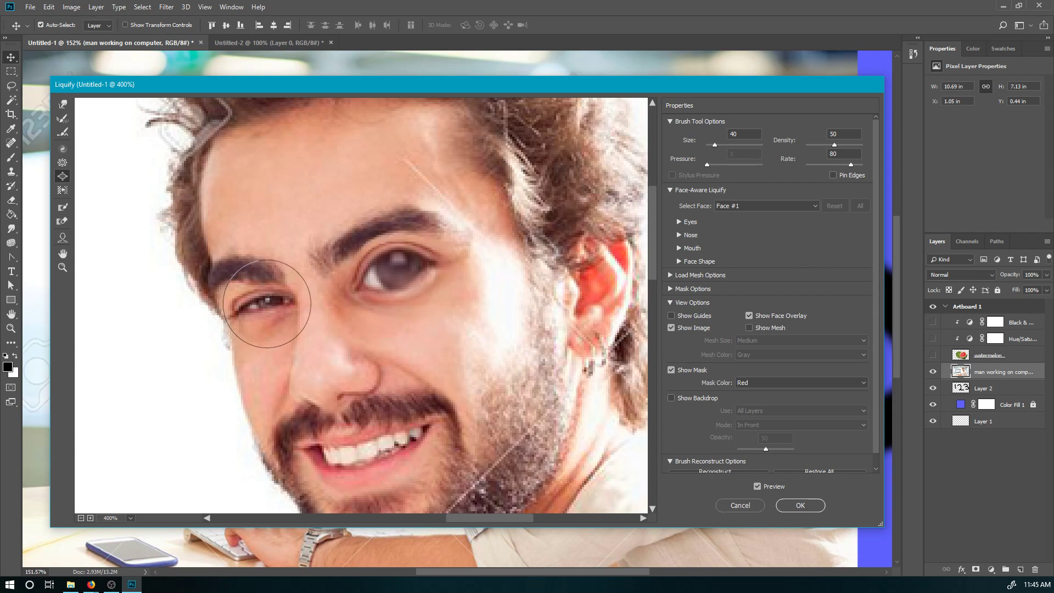
- Enlarge the man's other eye, farther from his visible ear, with the Bloat tool at brush size 30
key("bracketleft")
left_click_drag(266, 302, 265, 306)
key("z")
left_click(434, 259, "alt")
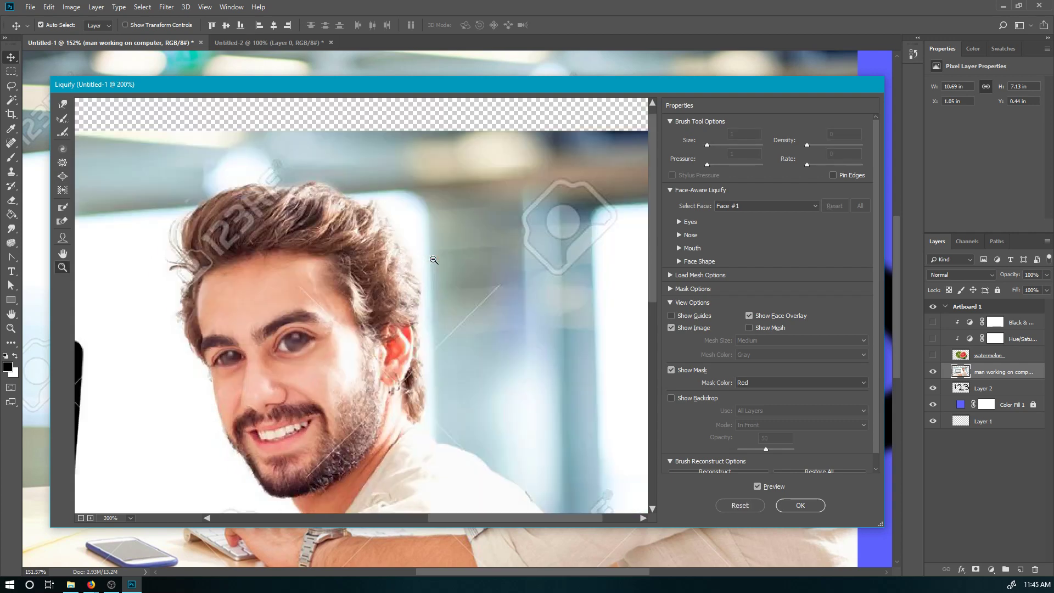
left_click(433, 260, "alt")
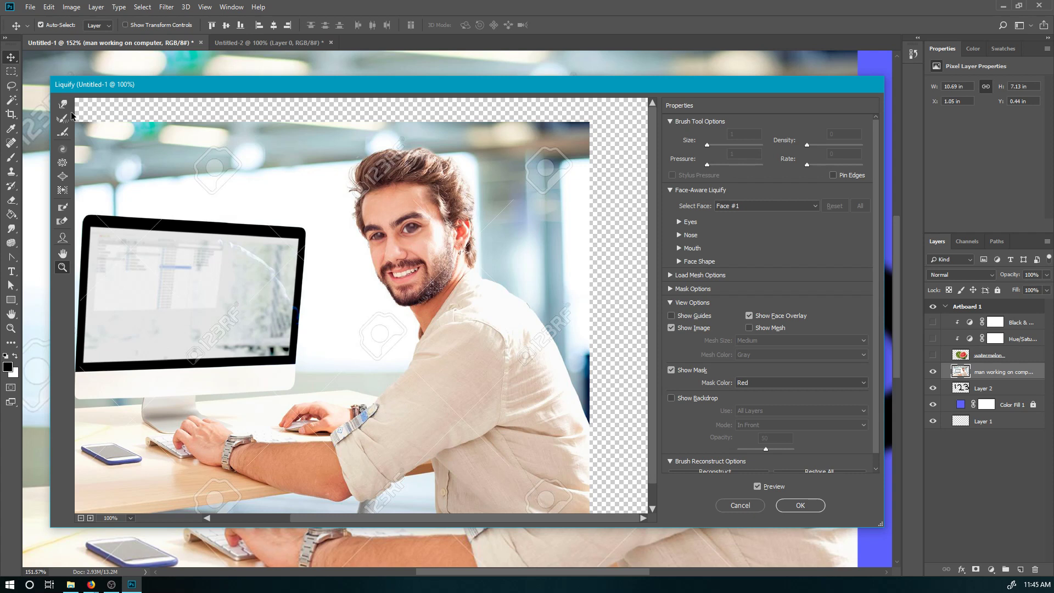
- Try the Pucker tool at brush size 70 on the man's face and undo the distortion
left_click(65, 164)
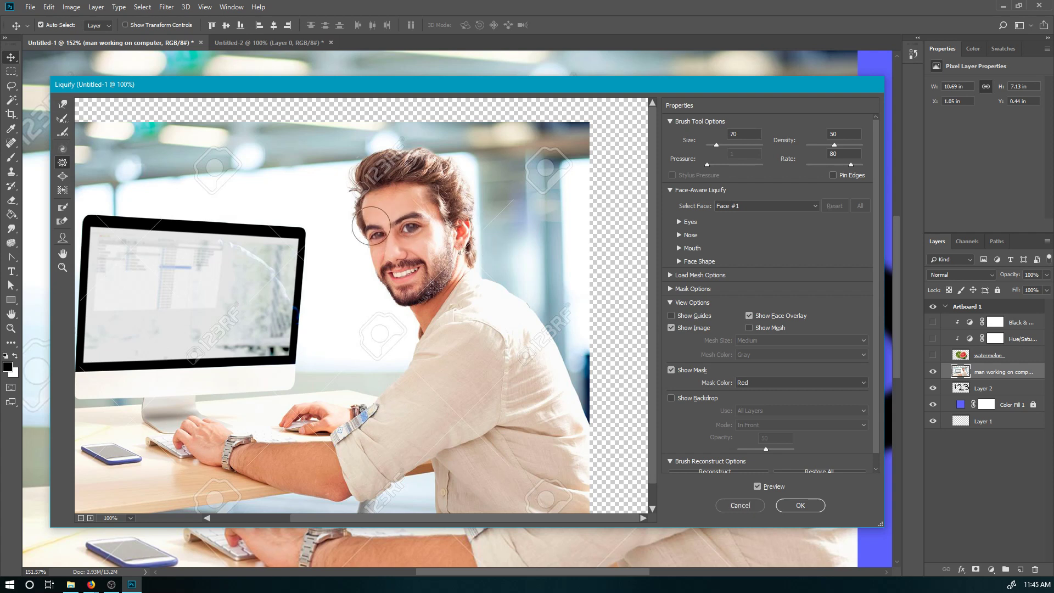
key("ctrl+z")
key("ctrl+alt+z")
left_click(63, 176)
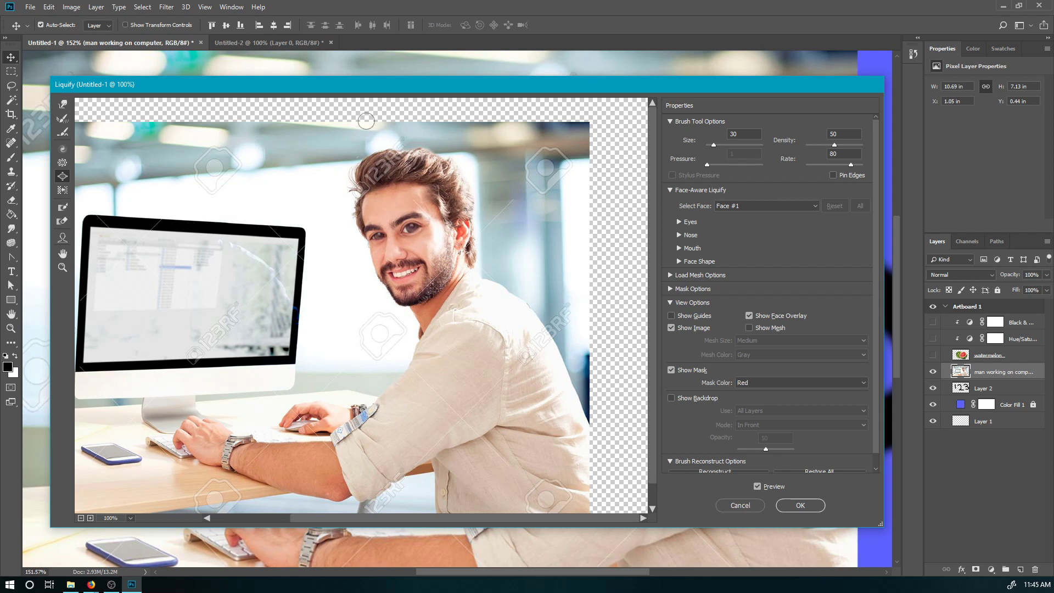
- Apply the Liquify changes to the man's photo and return to the Move tool
left_click(800, 504)
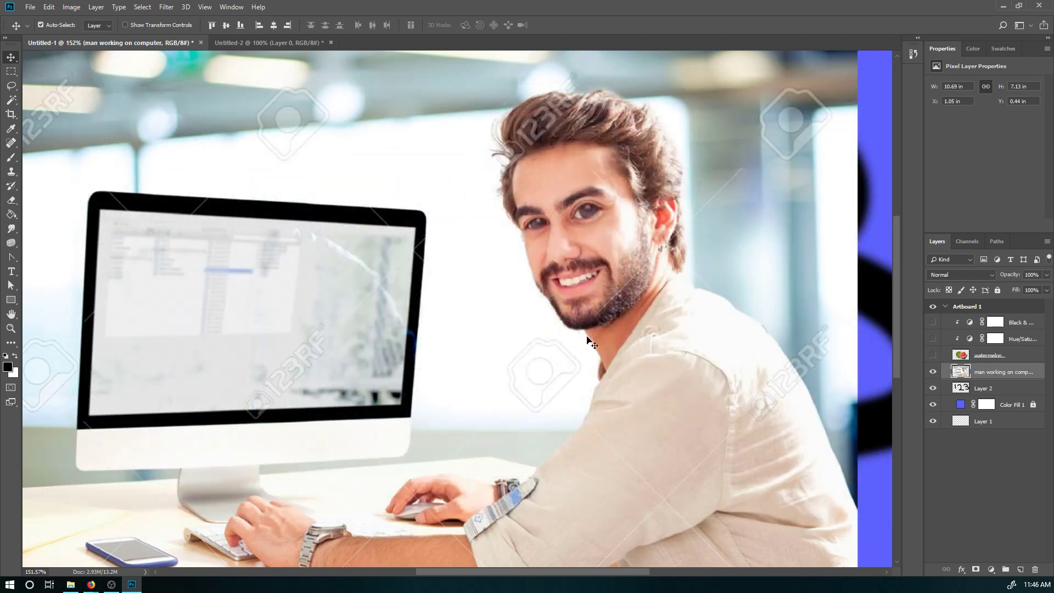
key("z")
mouse_move(467, 336)
left_mouse_down()
mouse_move(429, 340)
mouse_move(446, 341)
left_mouse_up()
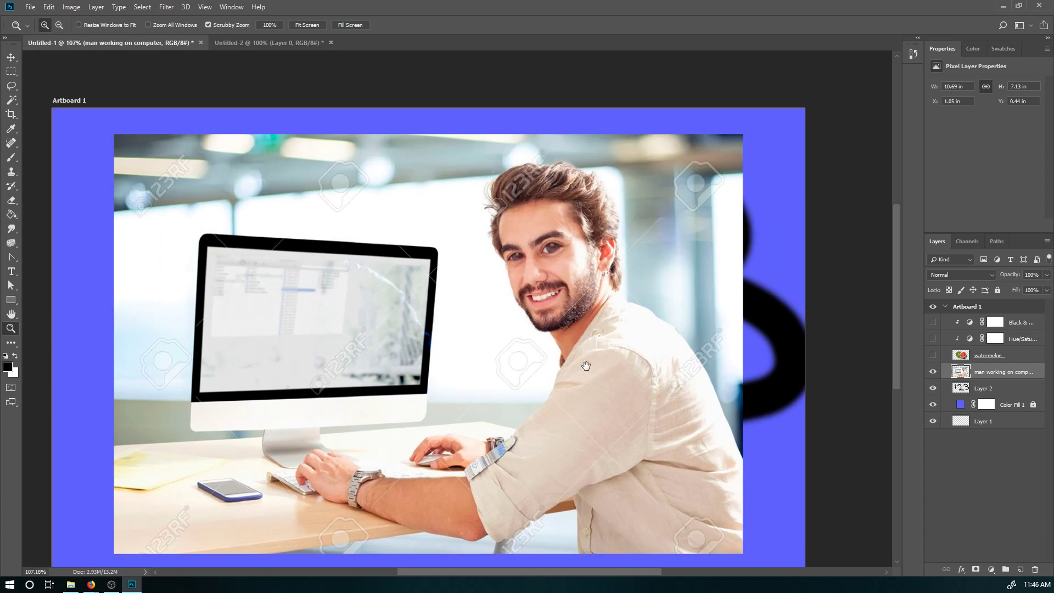
left_click_drag(586, 366, 599, 331)
key("v")
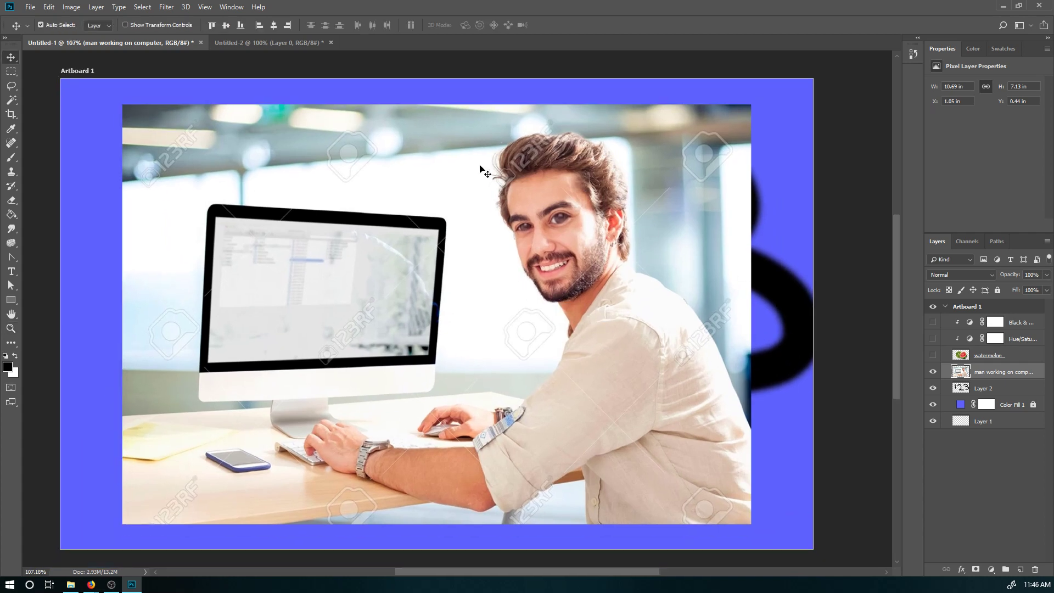